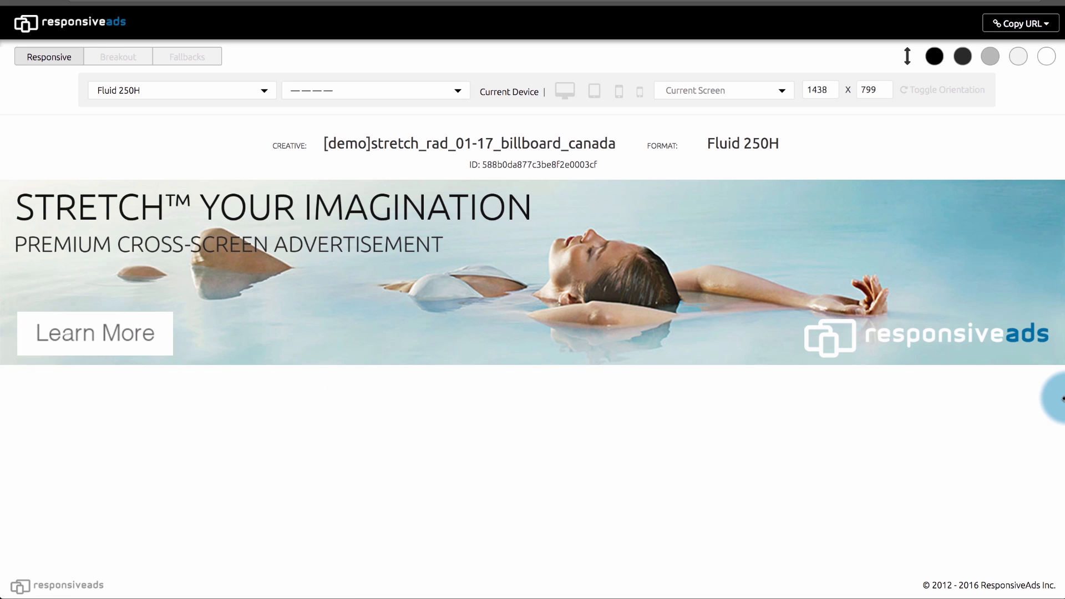
Preview the demo billboard creative on the desktop, iPad, Nexus 4 and iPhone 5 screen sizes
mouse_move(1062, 398)
mouse_down()
mouse_move(958, 414)
mouse_move(922, 451)
mouse_move(773, 473)
mouse_move(343, 476)
mouse_move(595, 470)
mouse_move(1062, 402)
mouse_up()
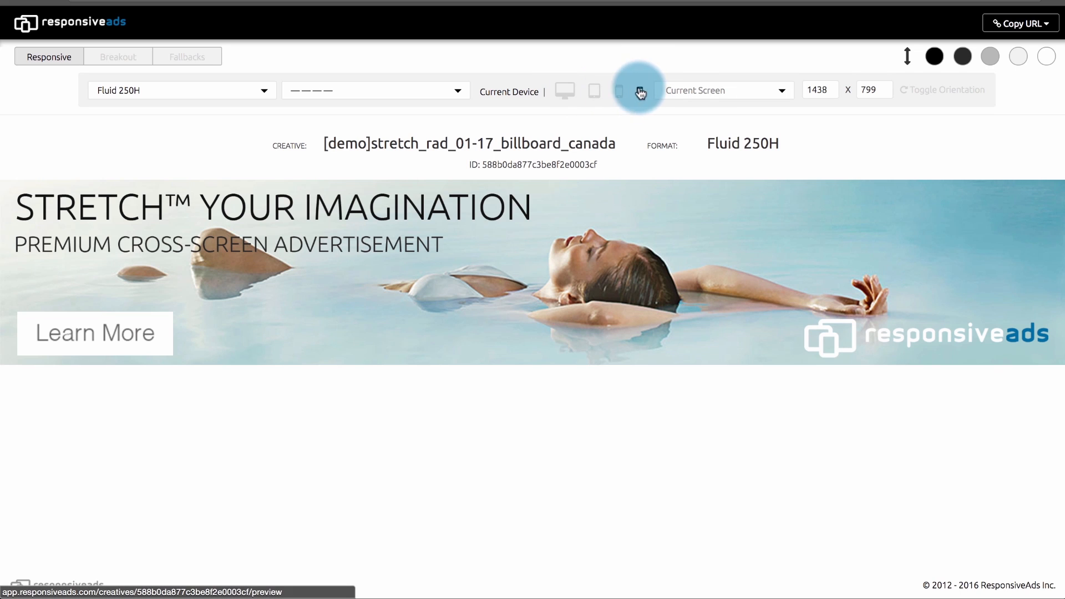
click(566, 92)
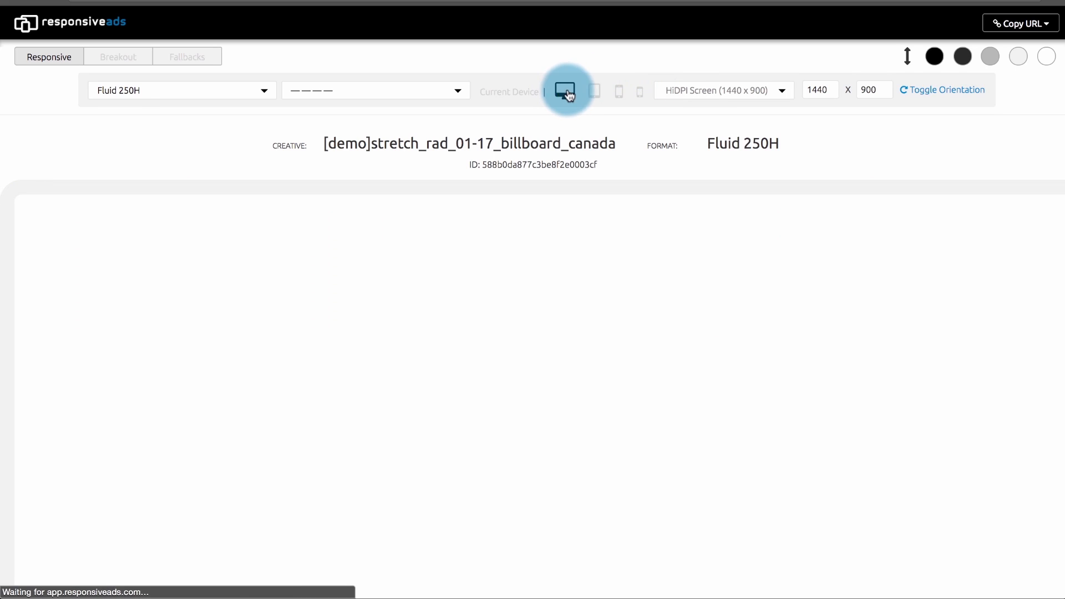
click(596, 94)
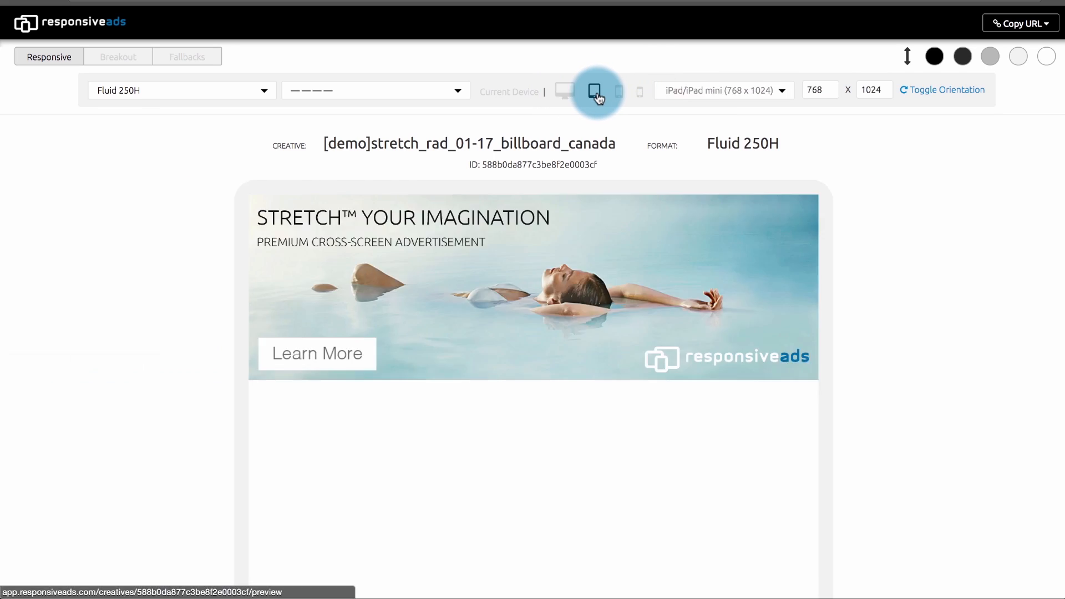
click(619, 95)
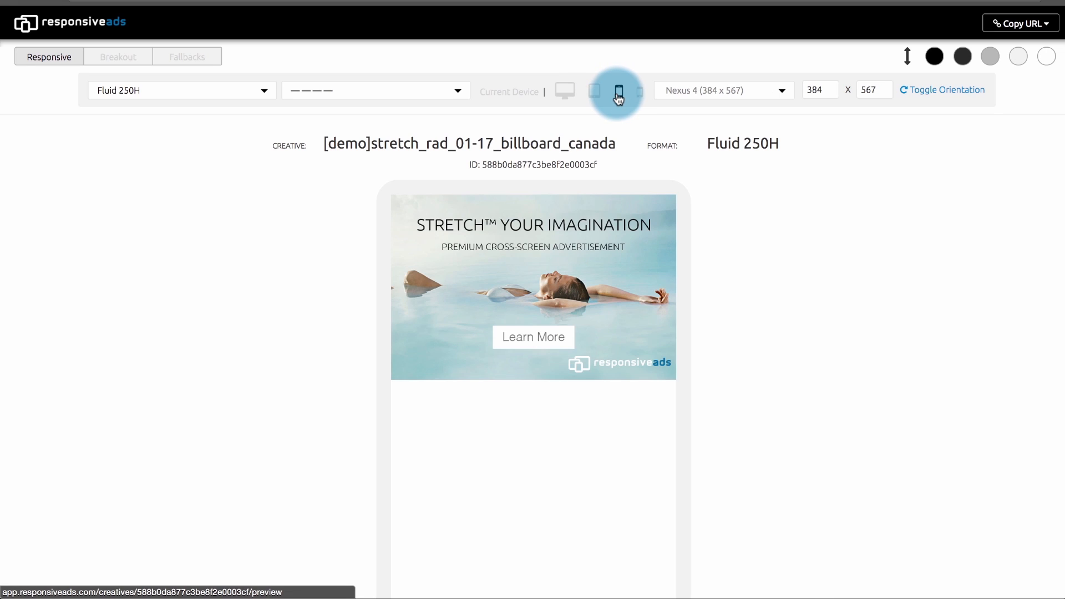
click(640, 95)
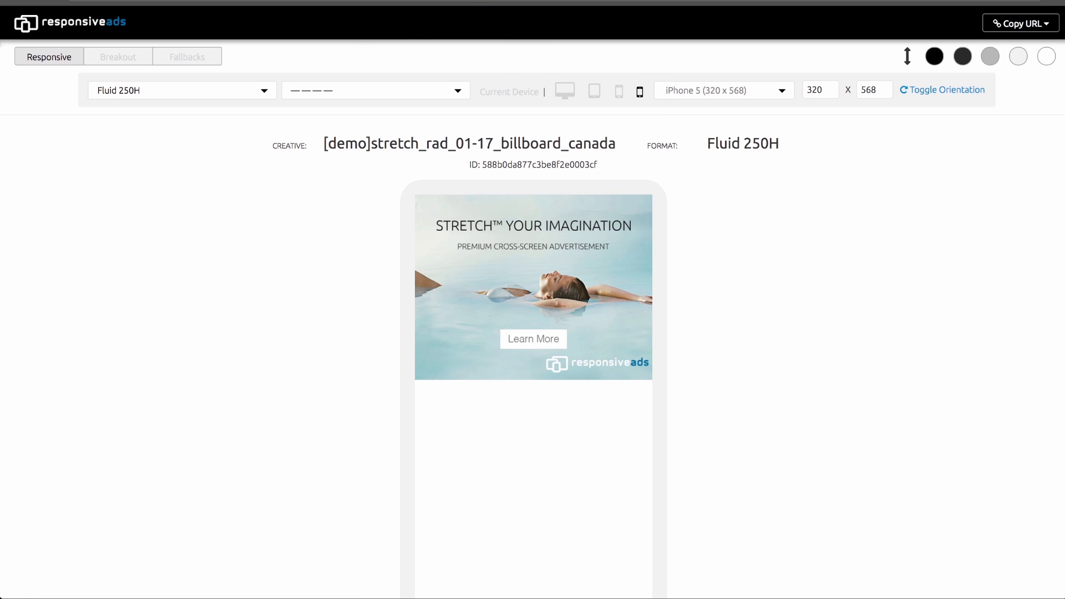
Start a new creative named [Demo]Stretch_RAD_02-15-17_Billboard_US and choose PSD as its method
click(214, 26)
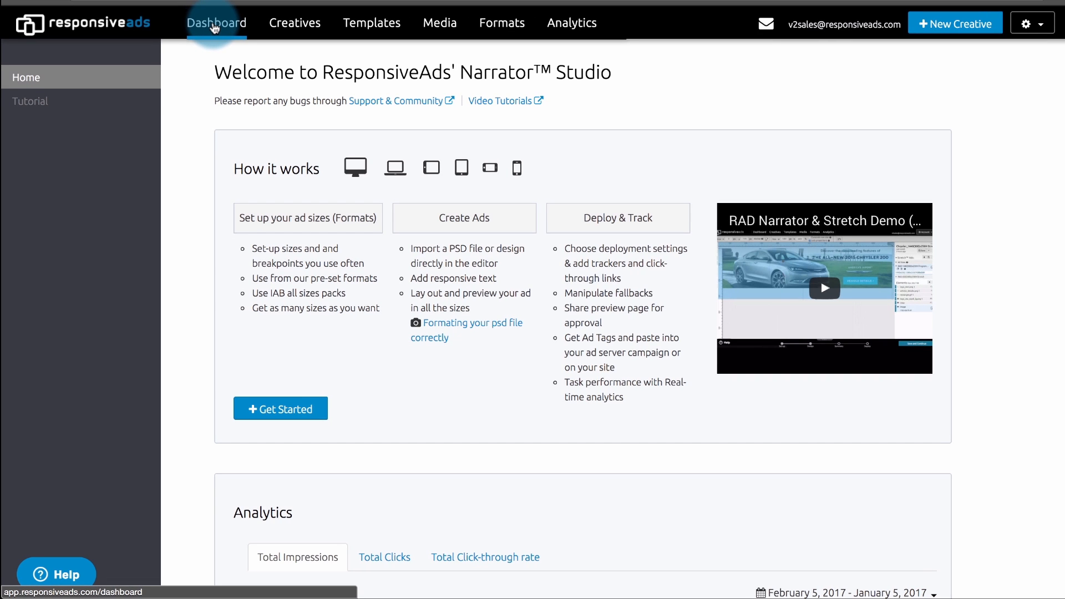
click(276, 418)
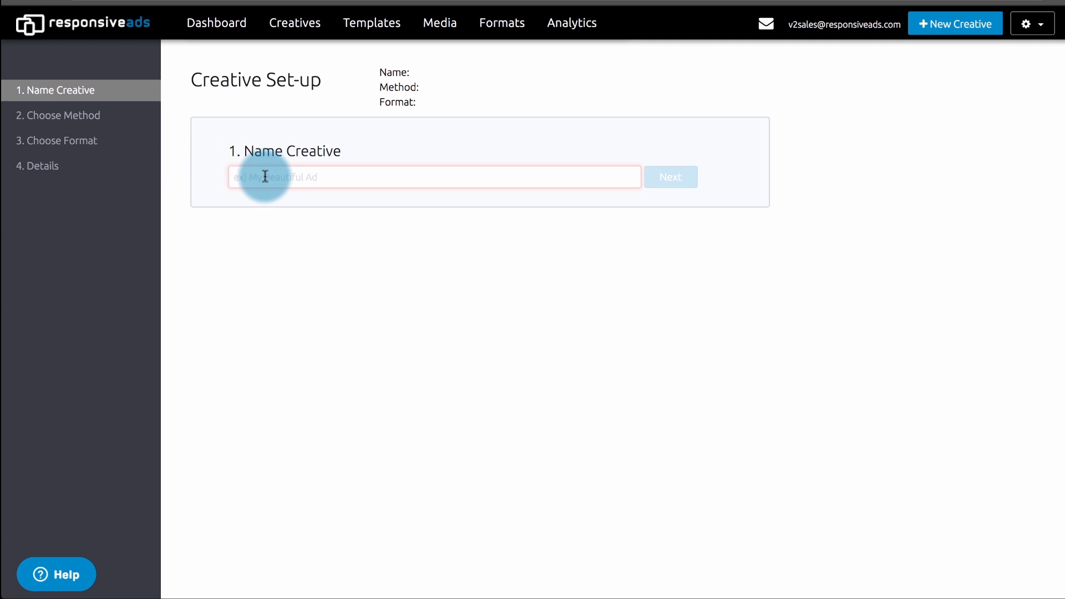
text([)
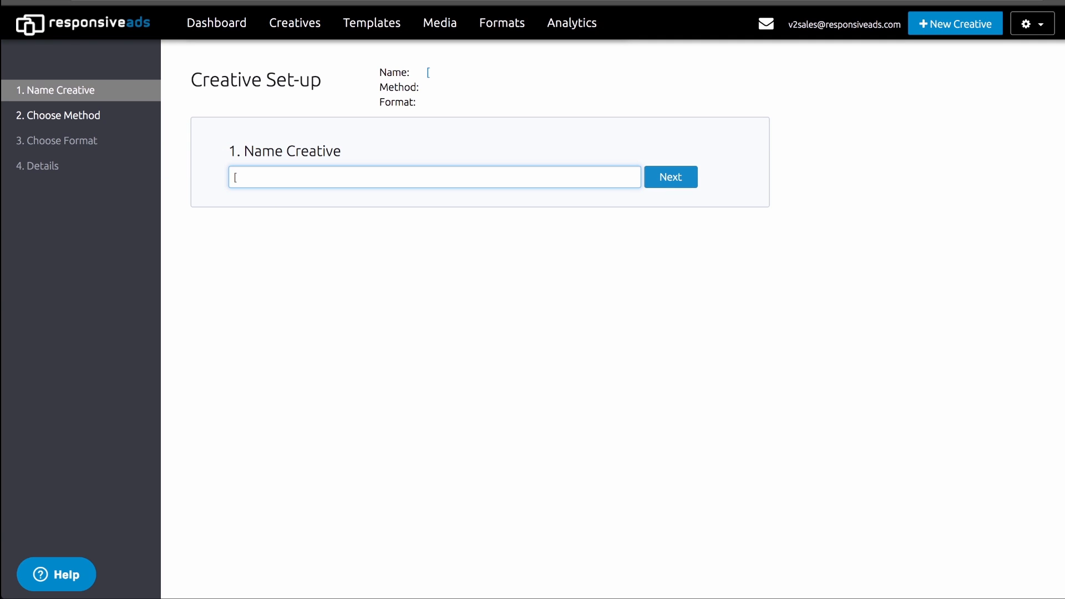
text(Demo]Stretch_RAD_)
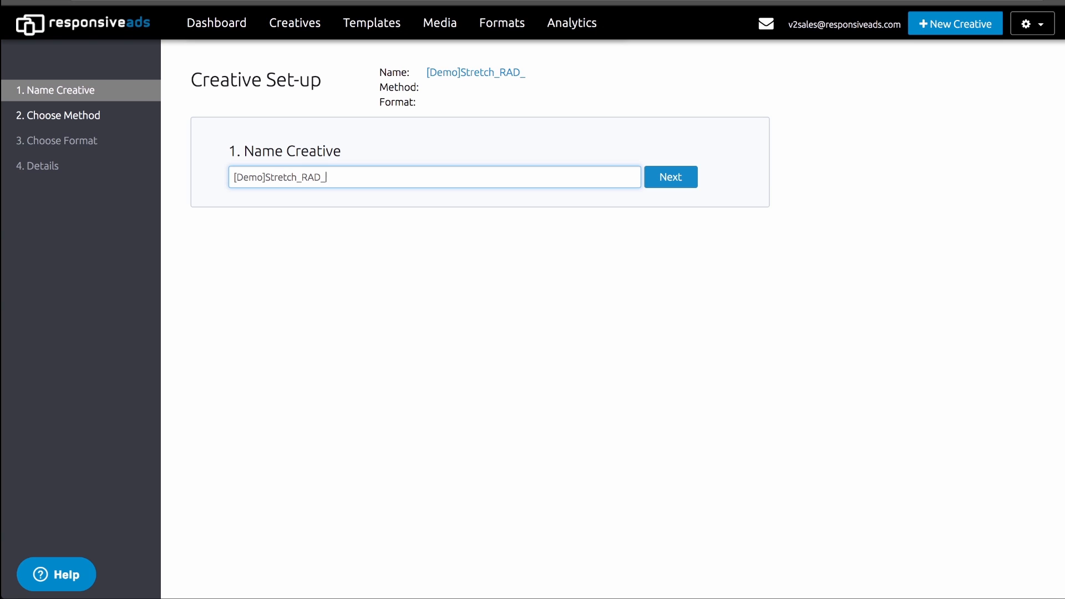
text(02-15-17_Billboard_US)
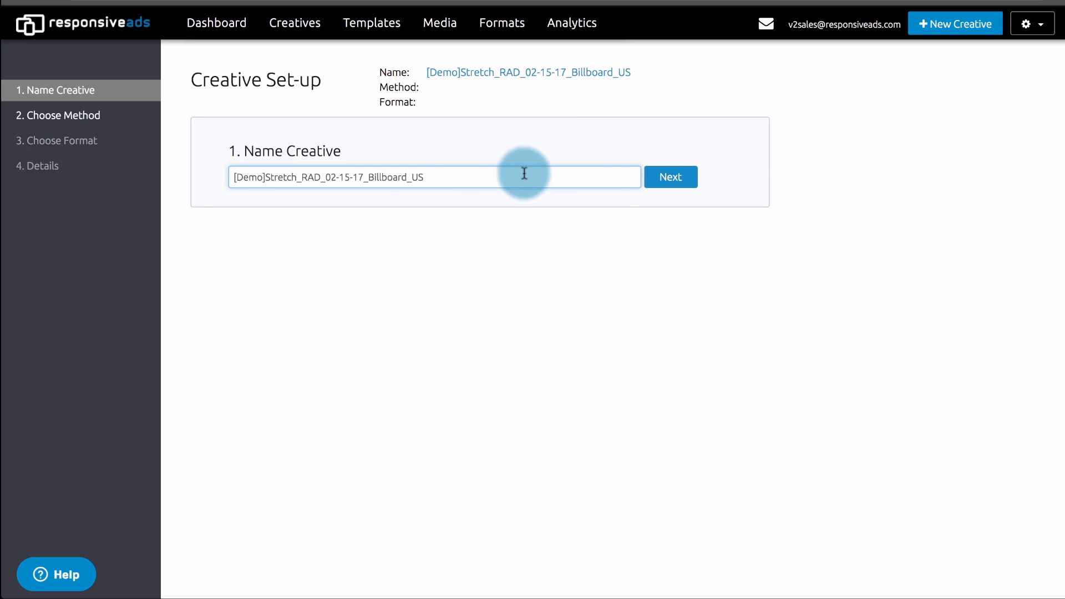
click(671, 176)
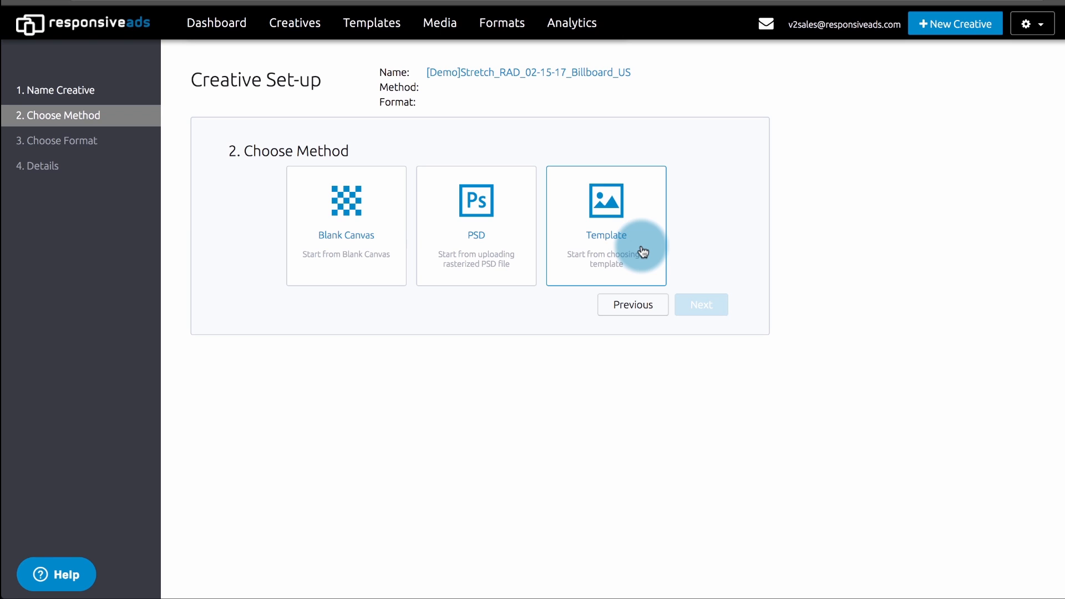
click(498, 243)
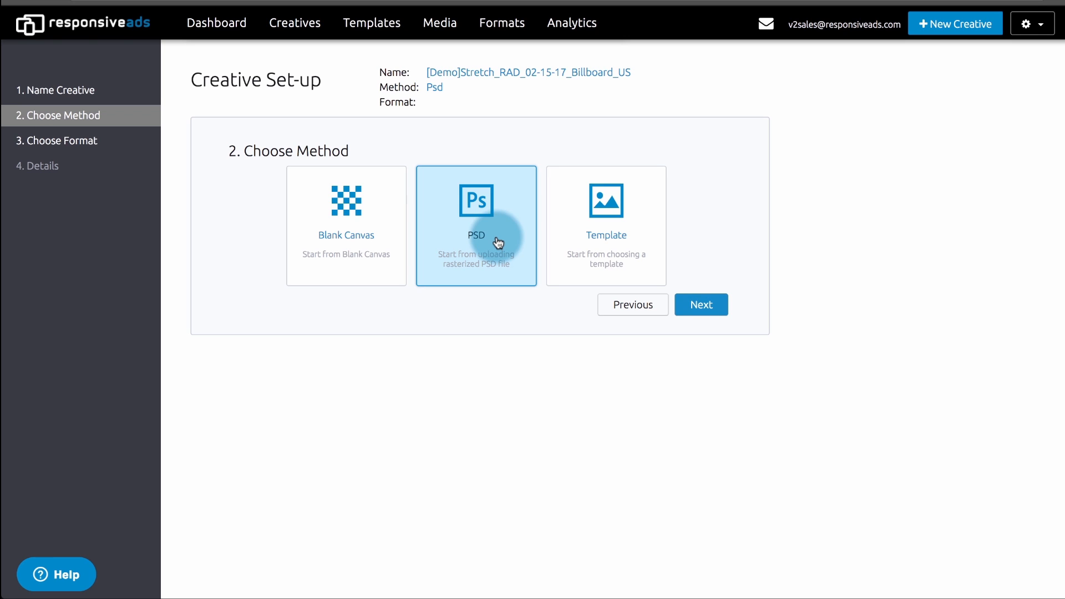
click(694, 307)
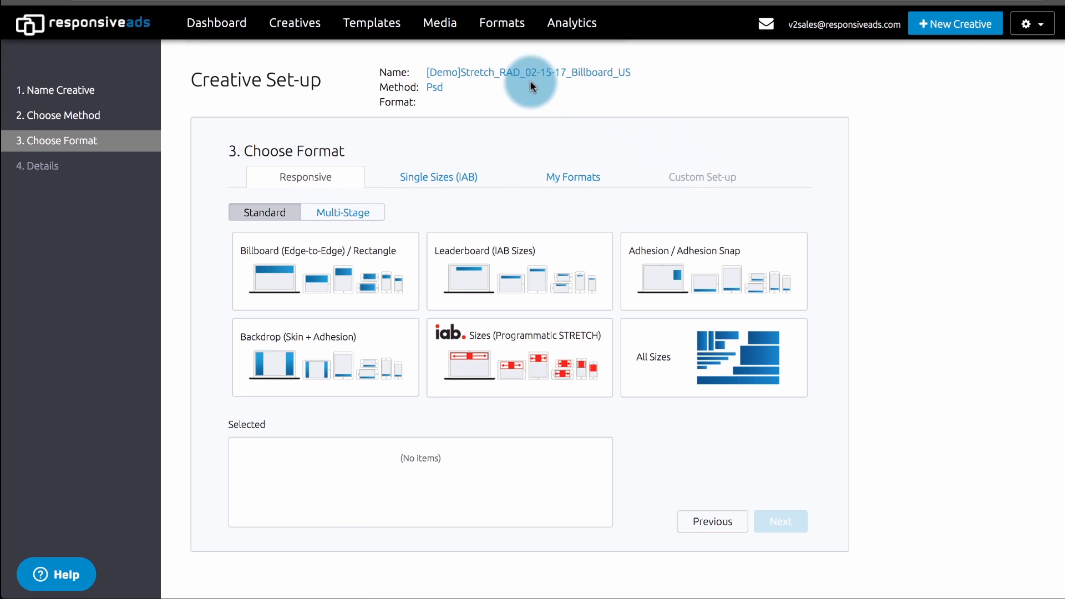
Add the Fluid 250H pre-set of the Billboard (Edge-to-Edge) / Rectangle format to the creative and continue to the details
mouse_move(296, 271)
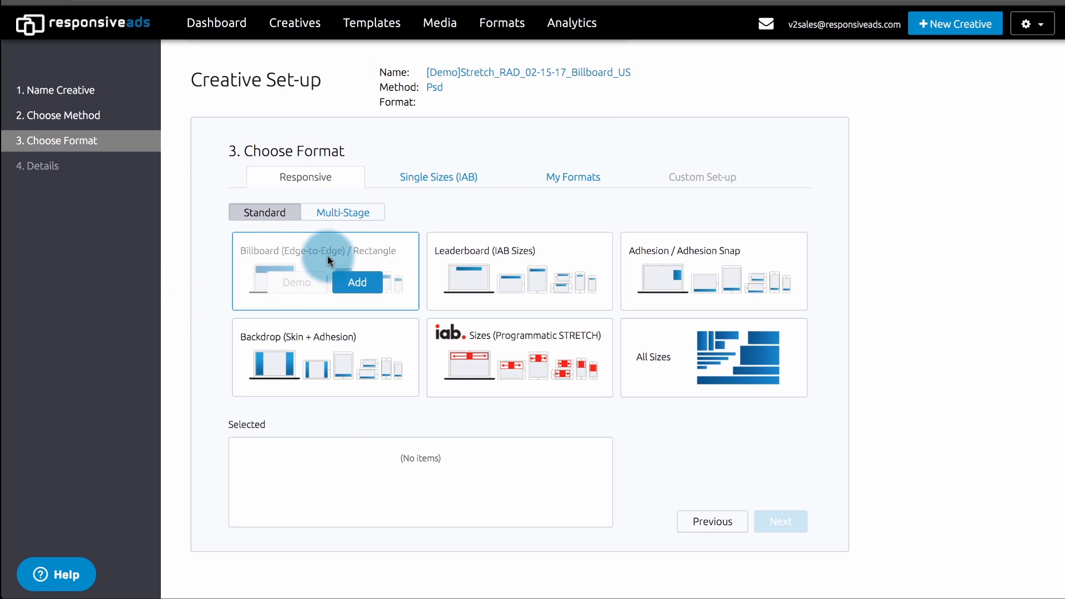
click(357, 285)
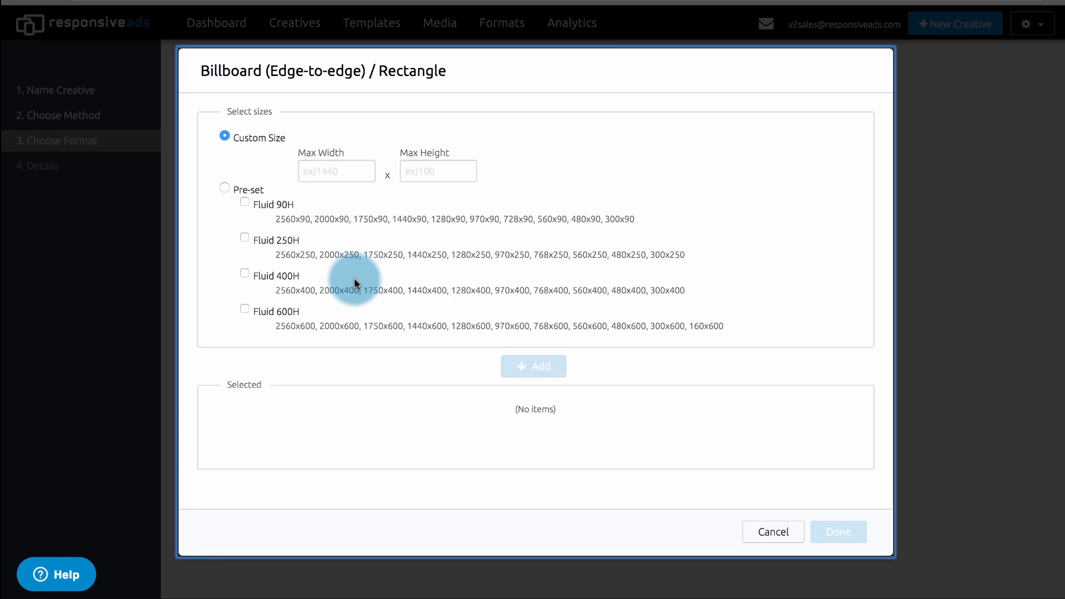
click(259, 244)
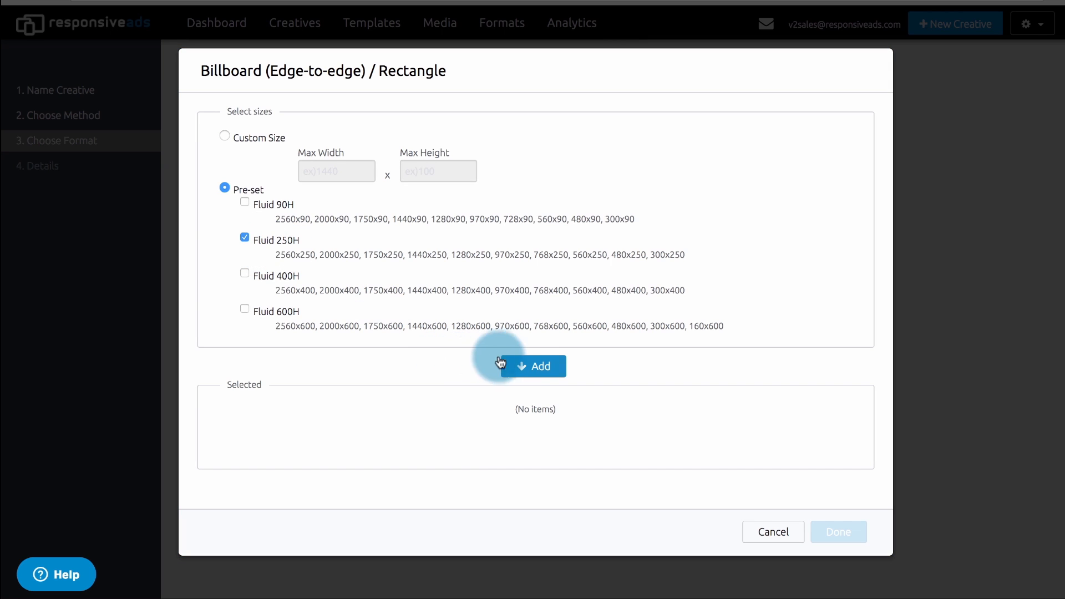
click(533, 365)
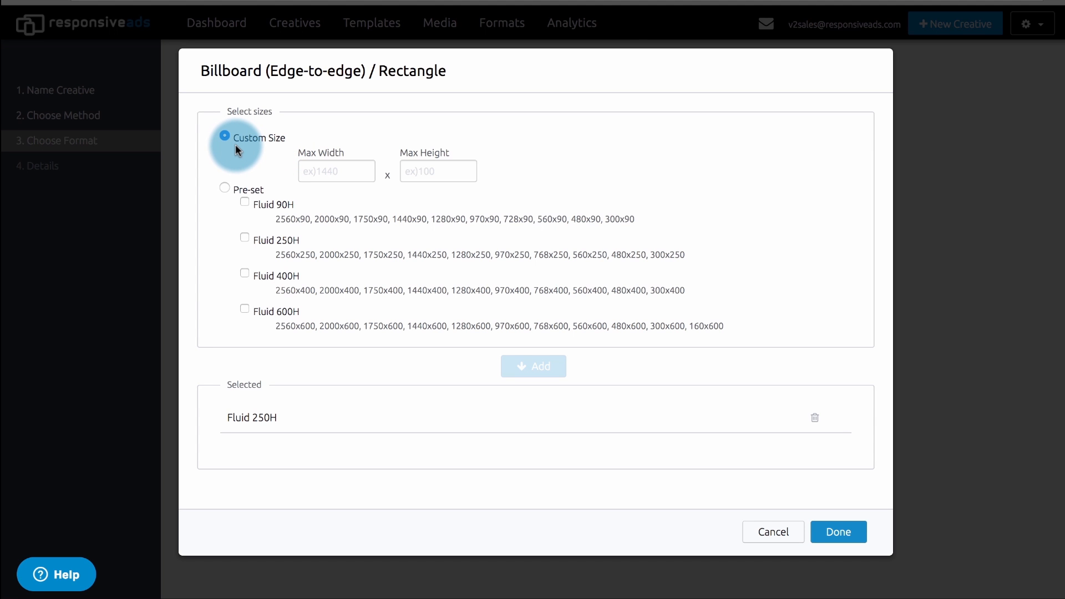
click(833, 534)
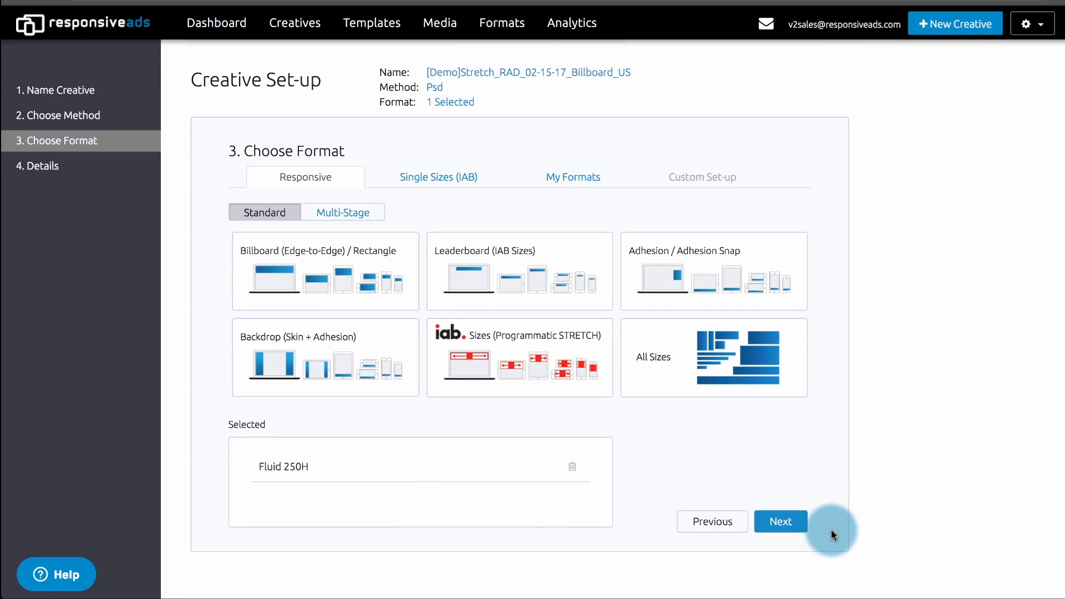
click(777, 520)
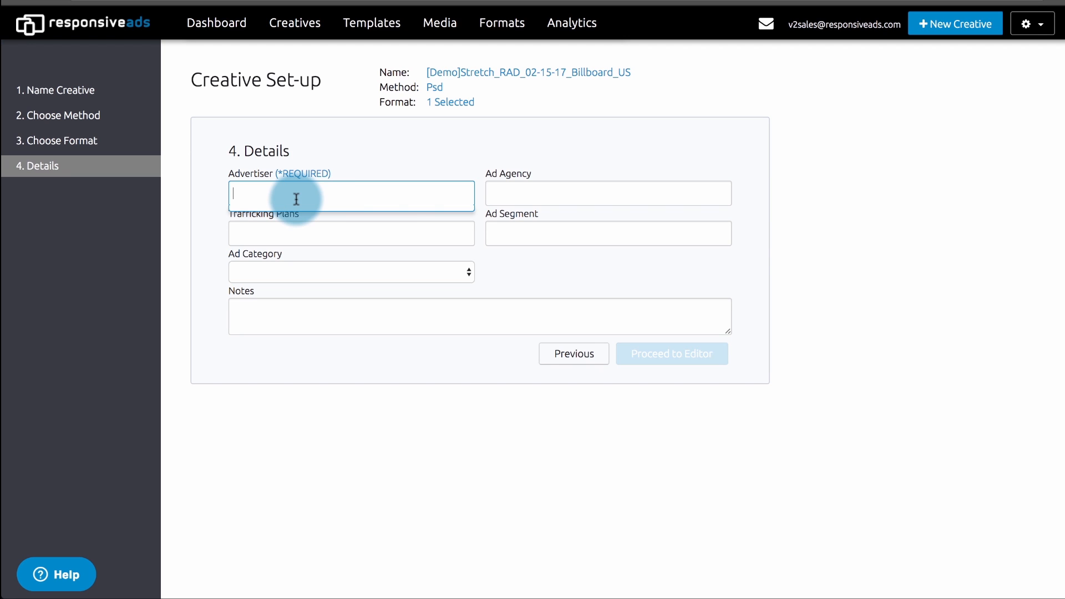
Set the advertiser to RAD and proceed to the editor
text(RAD)
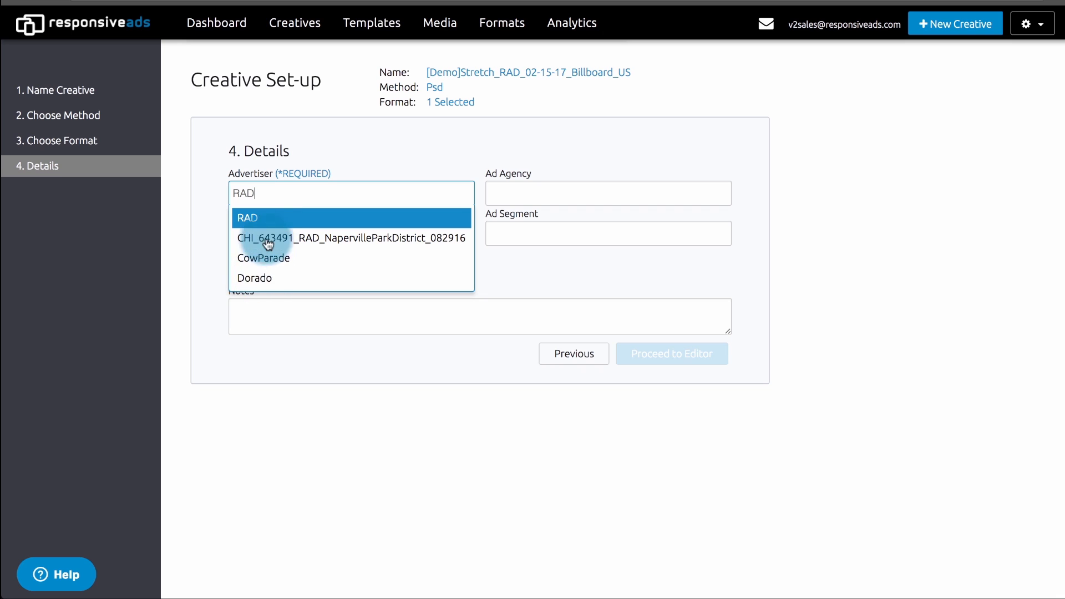
click(259, 217)
click(687, 381)
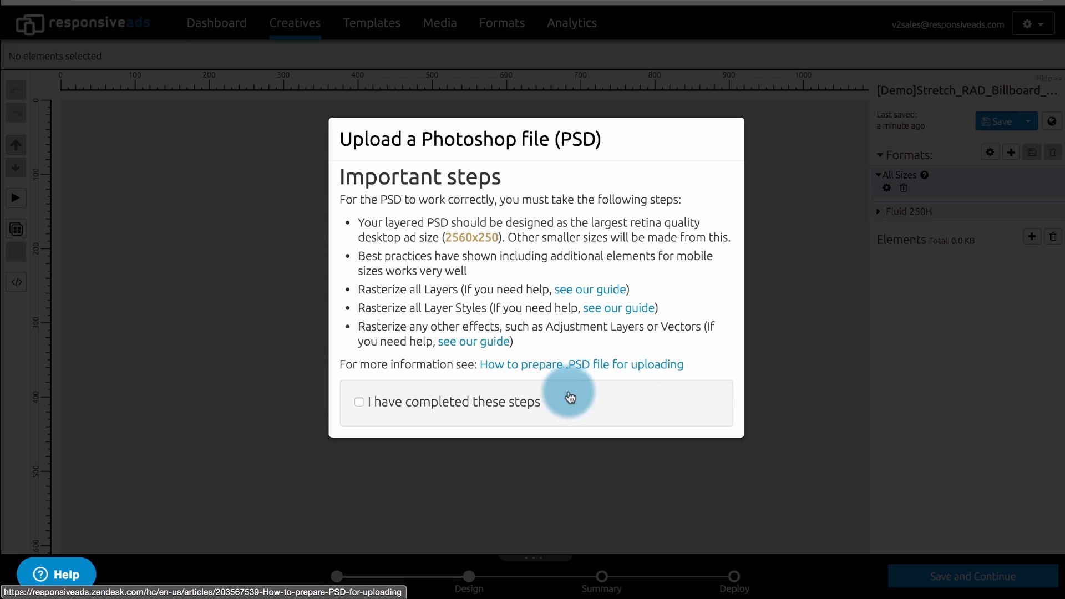
Confirm the PSD preparation steps and upload RESPONSIVEADS-RASTERIZED.psd from the Studio Mode Training folder
click(518, 402)
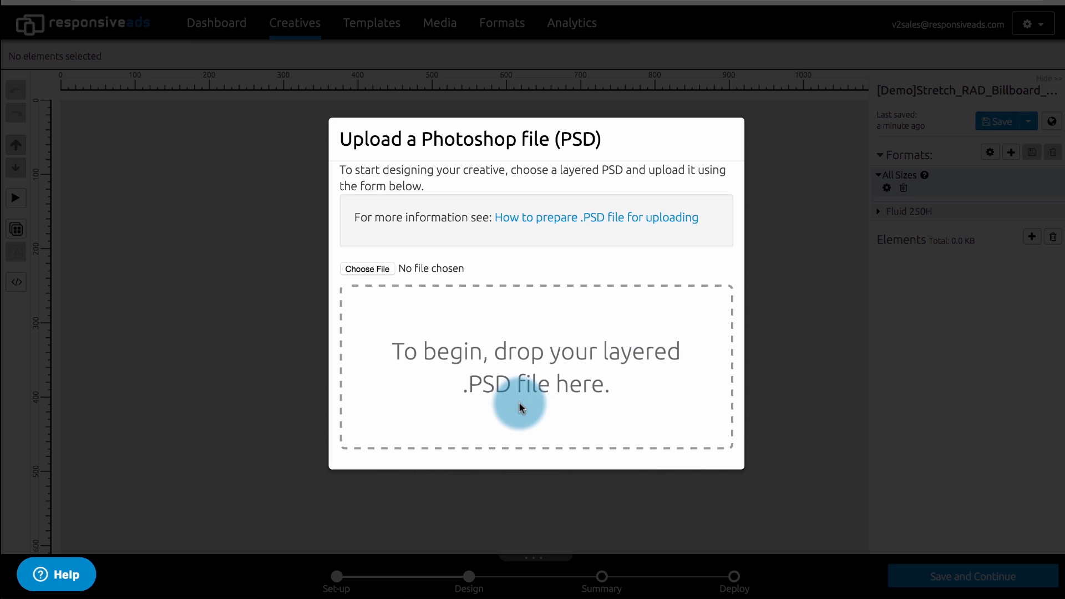
click(364, 269)
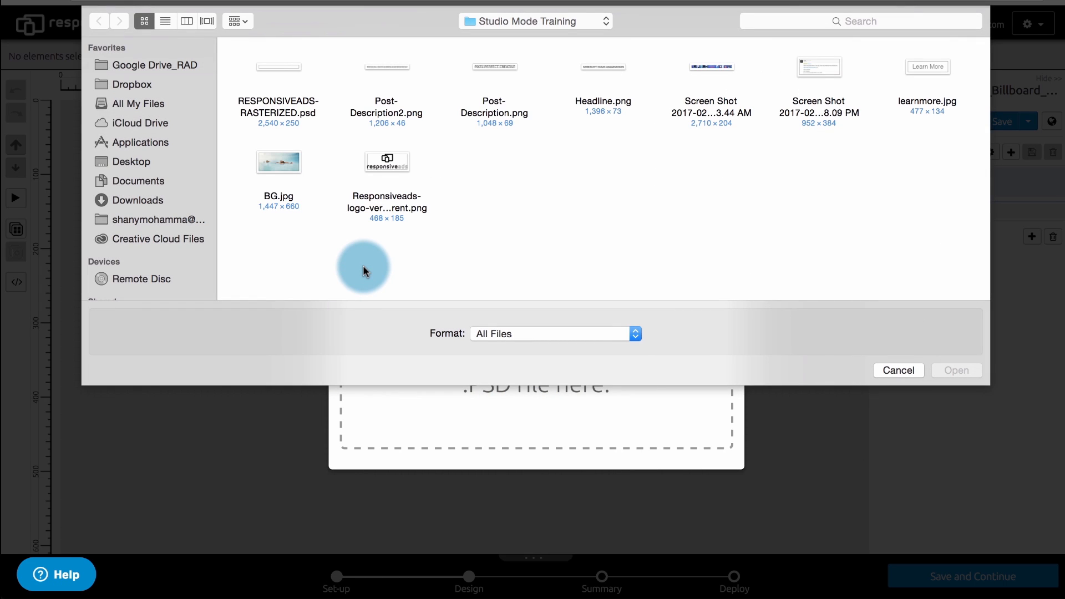
double_click(305, 103)
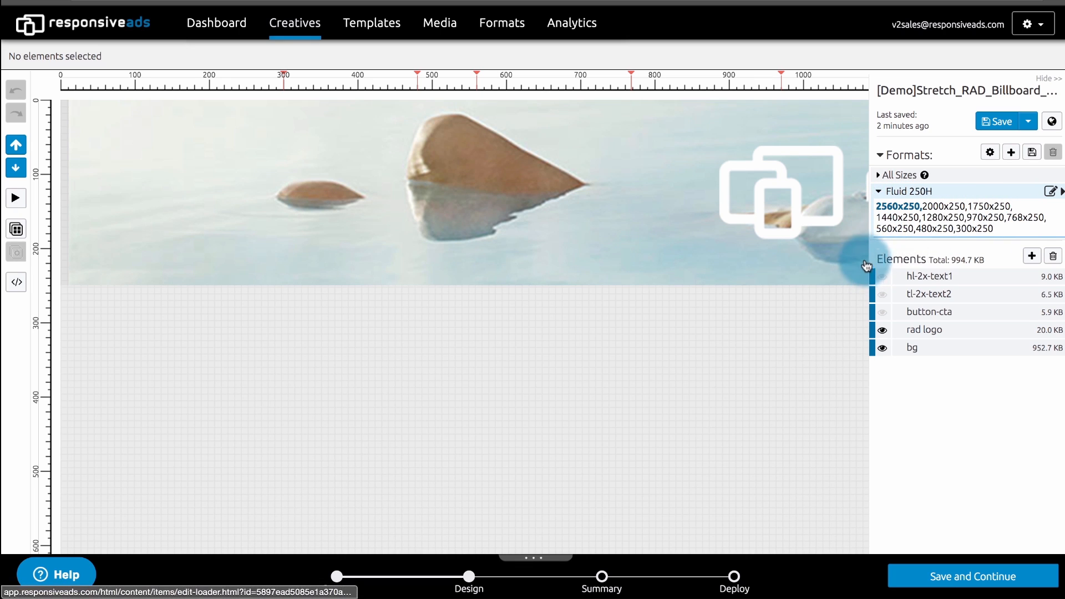
Anchor the bg element at the center point of the Fluid 250H format
click(926, 353)
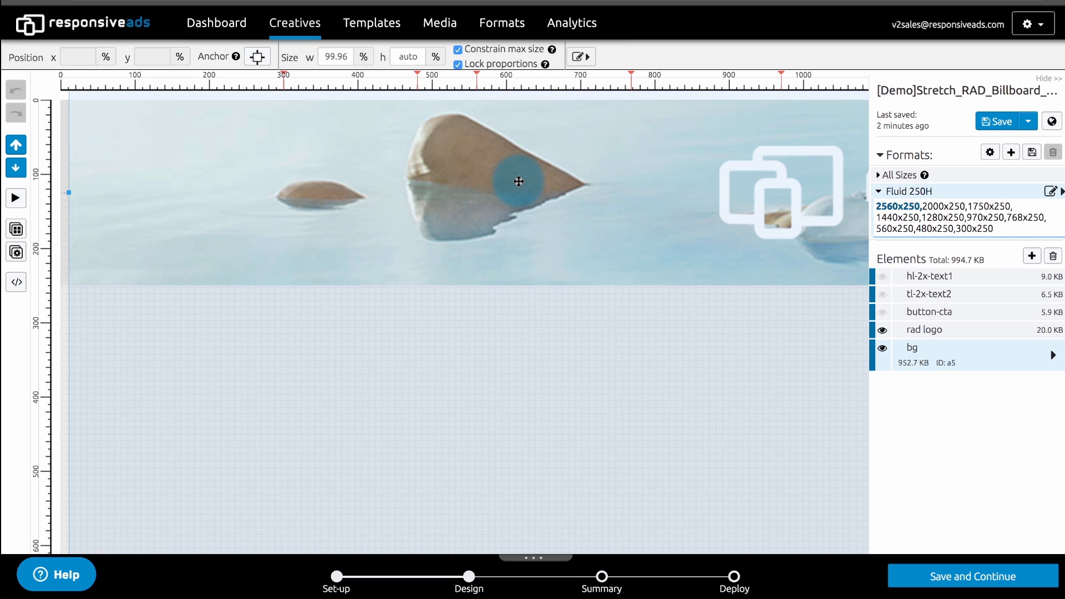
click(255, 58)
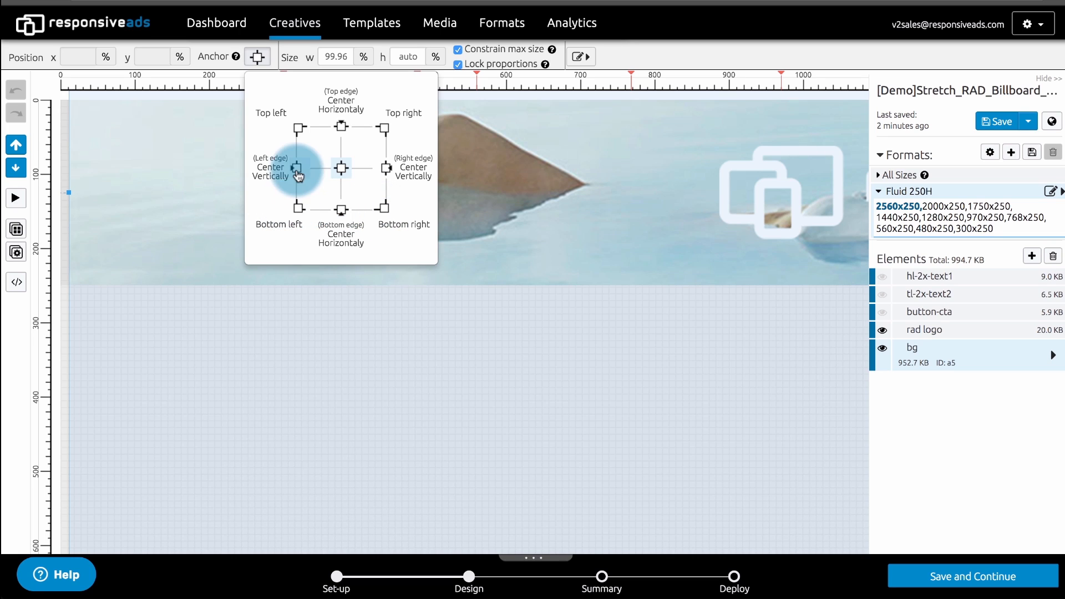
click(342, 167)
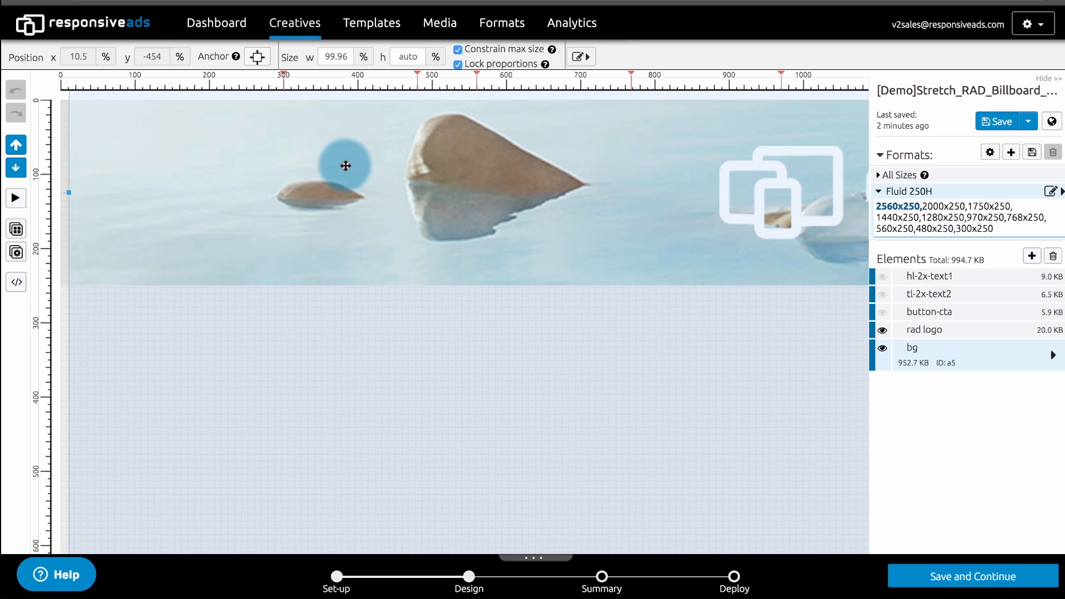
Add a Background (HTML) design element to the creative
scroll(346, 166, right, 10)
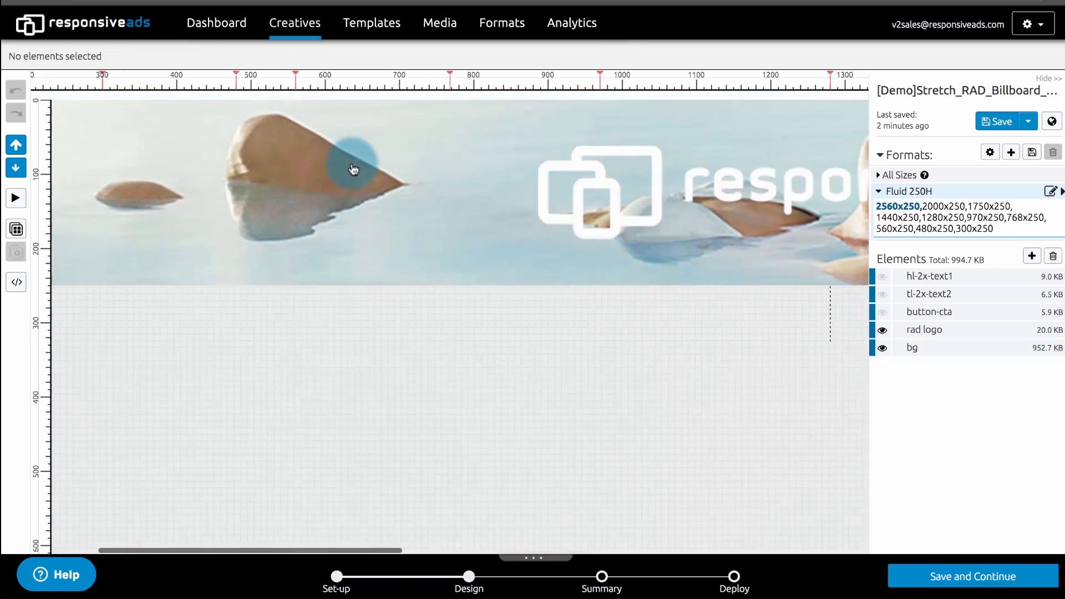
scroll(354, 169, right, 2)
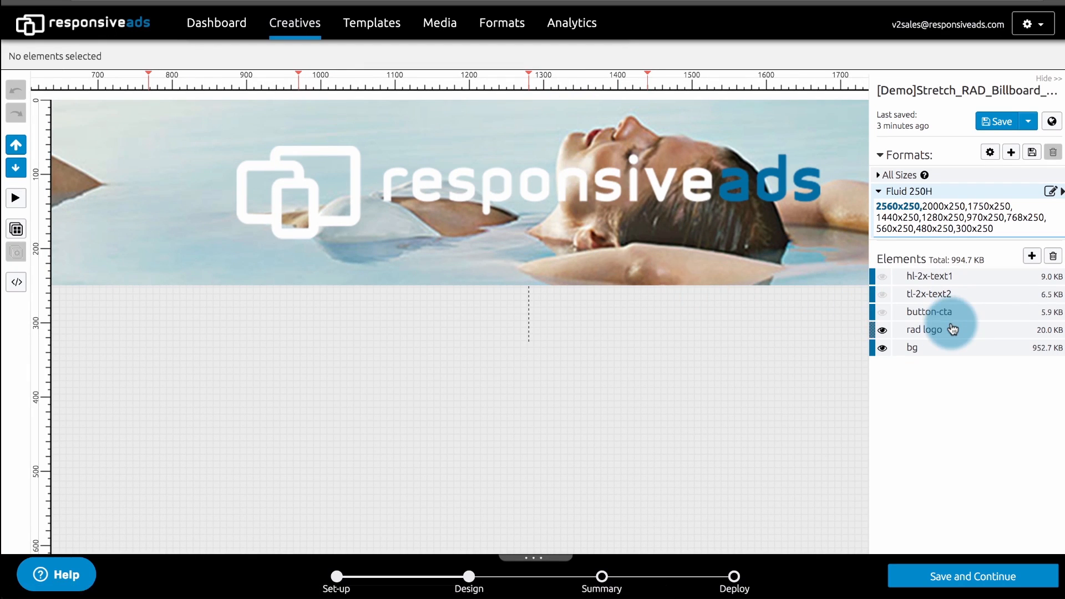
click(1031, 257)
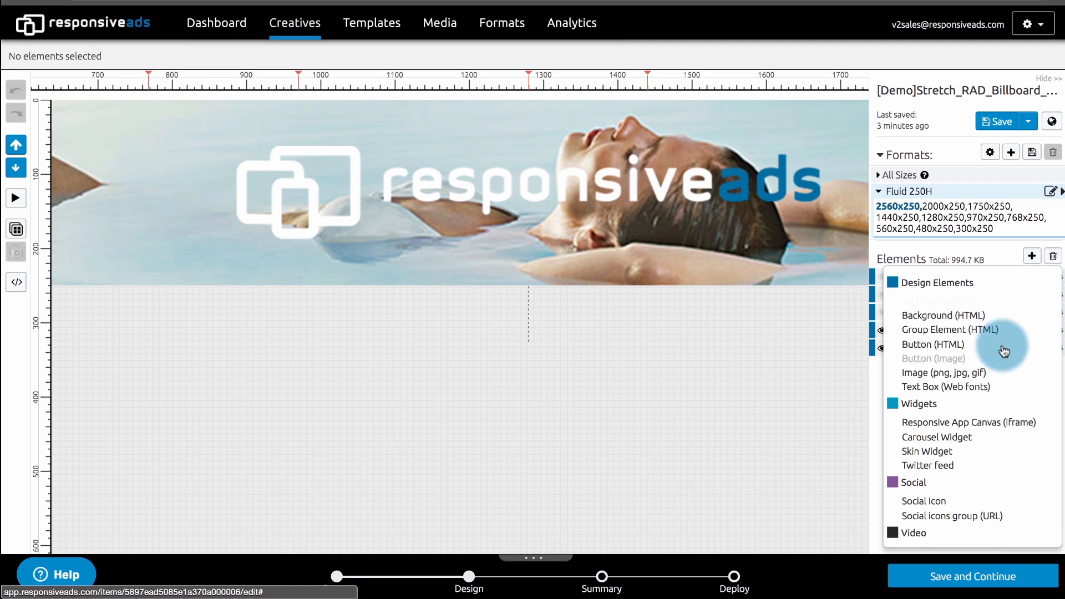
click(982, 318)
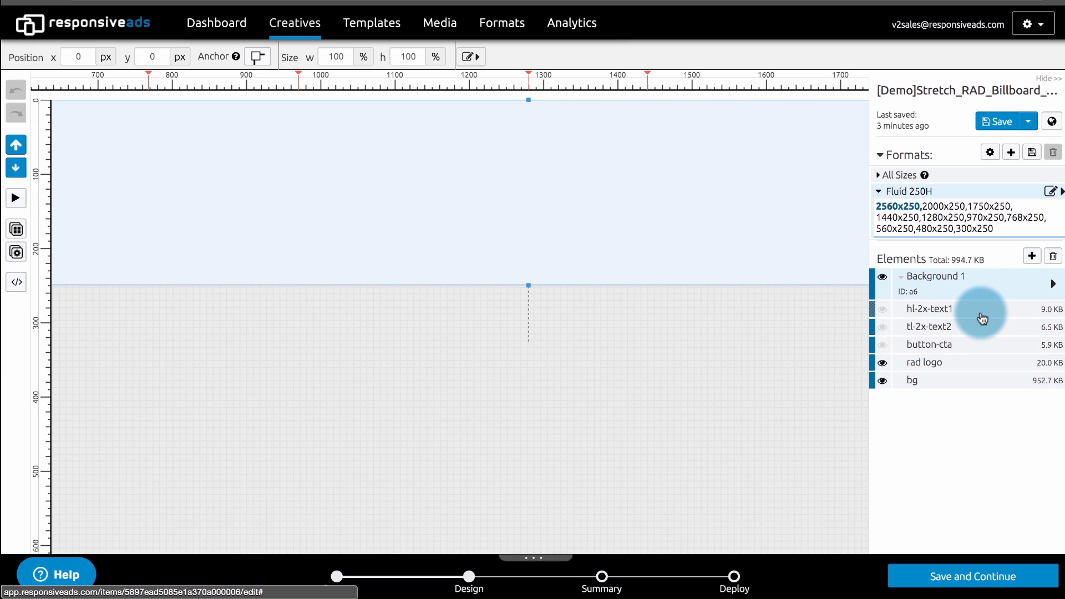
Set the new background element's image to bg (#a5) and its repeat option to no-repeat
click(1055, 286)
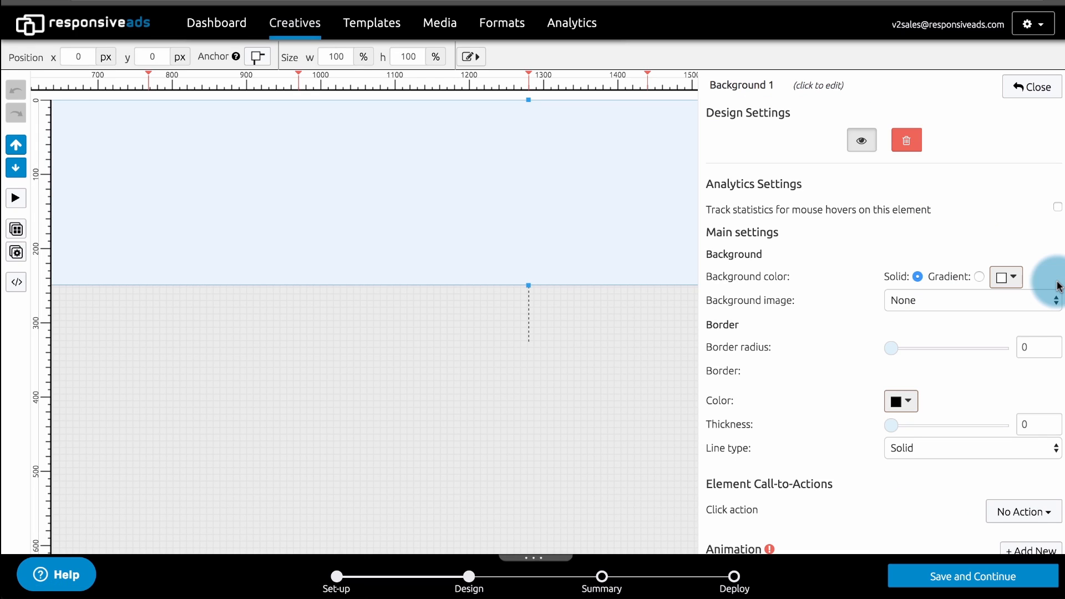
click(963, 300)
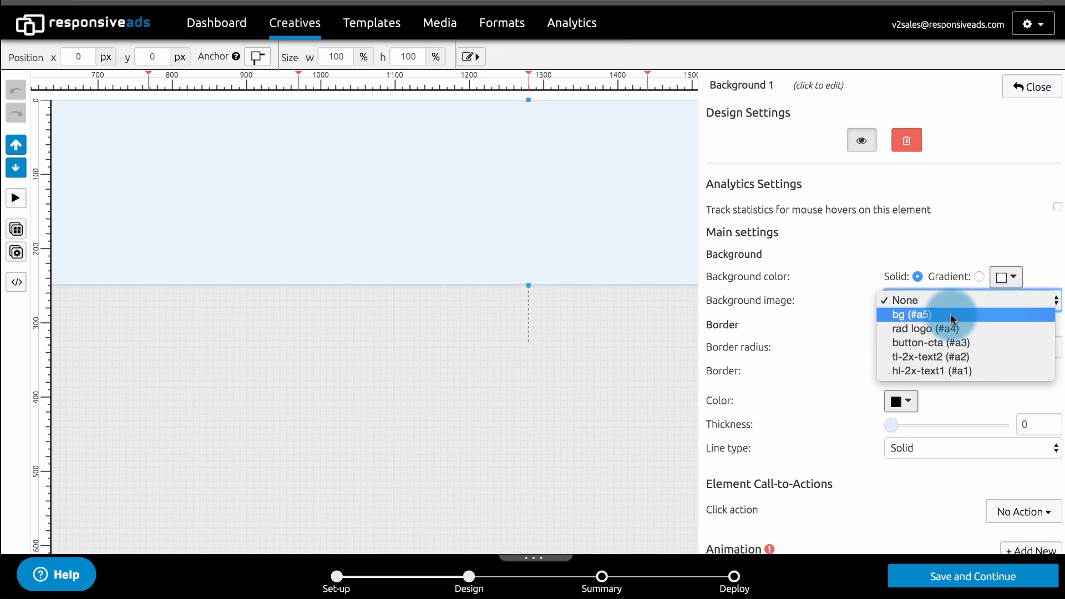
click(950, 314)
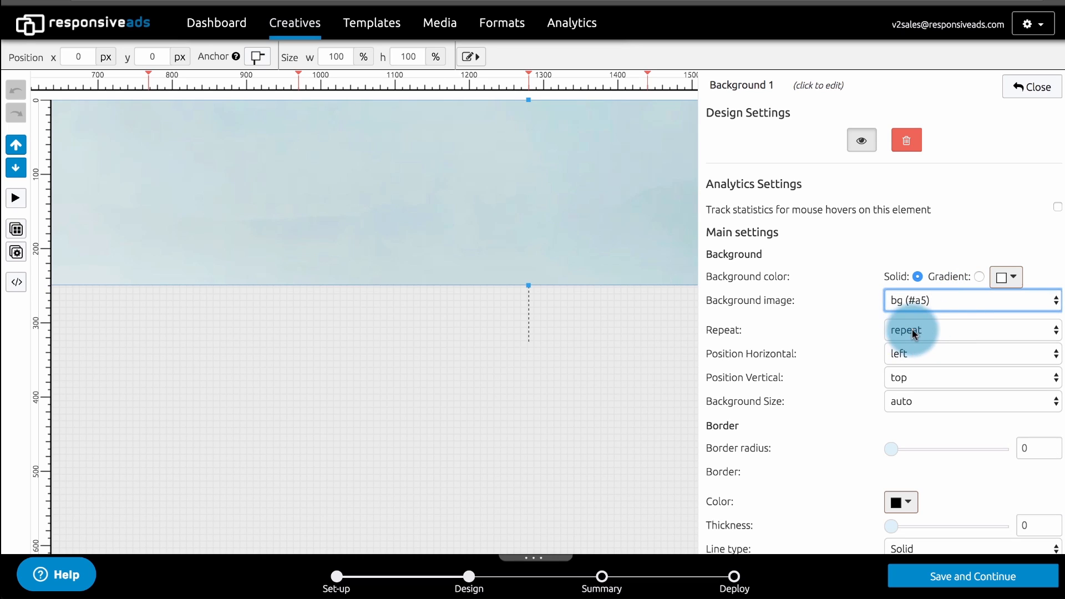
click(914, 332)
click(919, 318)
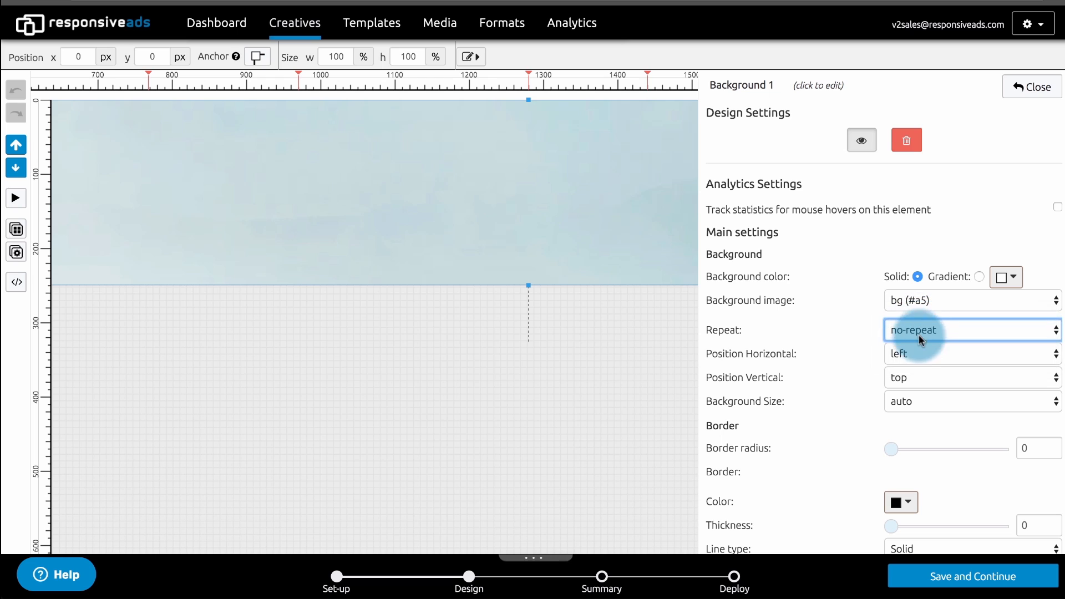
Set Background 1's image position to center horizontally and vertically, set its background size to cover, and close its settings
click(913, 353)
click(790, 375)
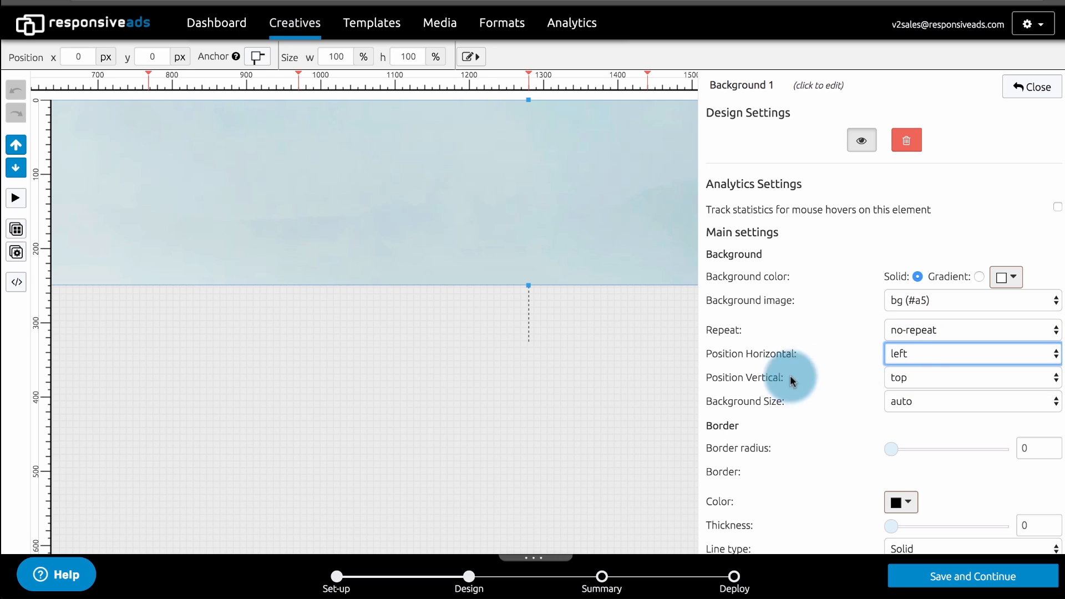
click(913, 373)
click(913, 390)
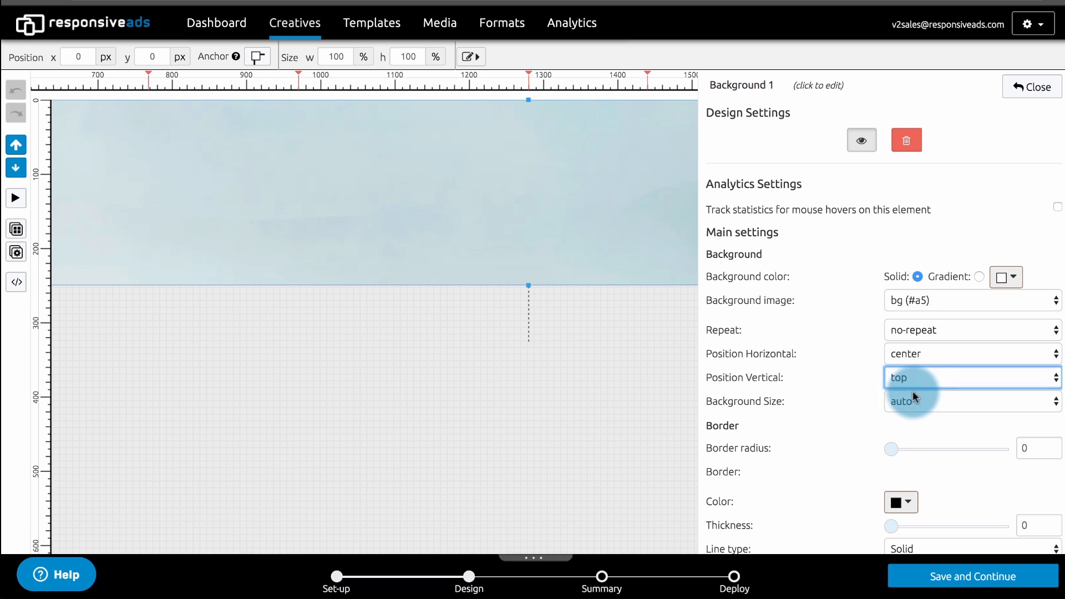
click(898, 405)
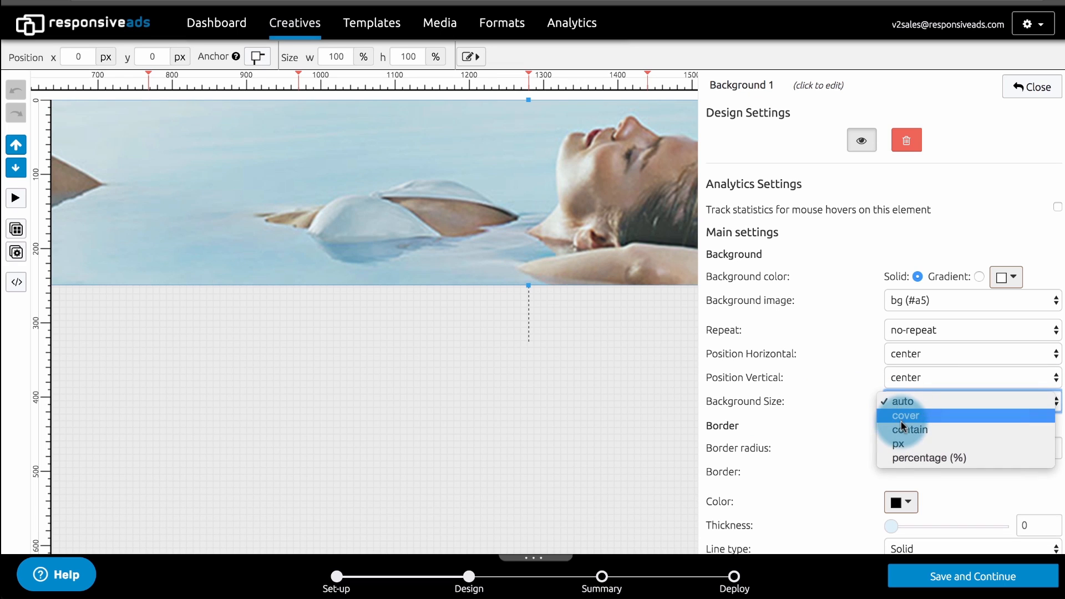
click(906, 418)
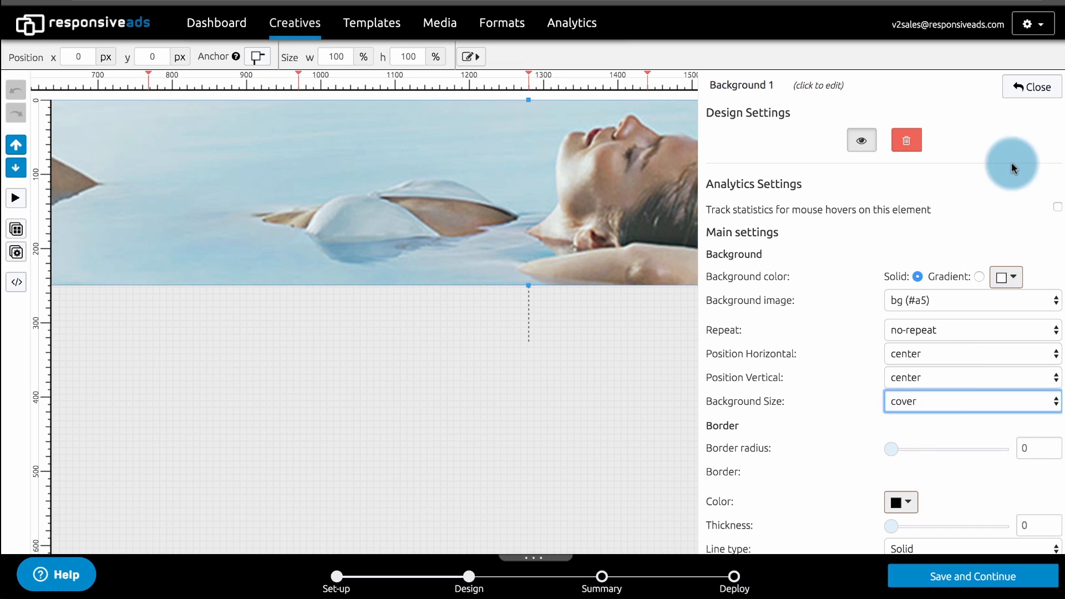
click(1029, 87)
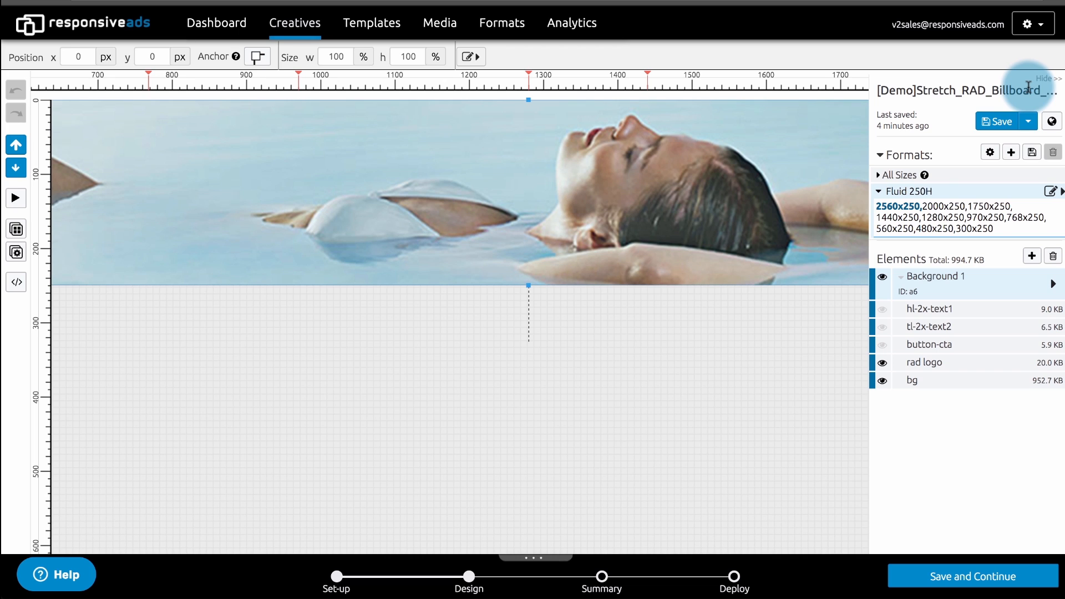
Move Background 1 beneath all the other elements in the stacking order and hide the original bg element
drag(923, 281, 921, 405)
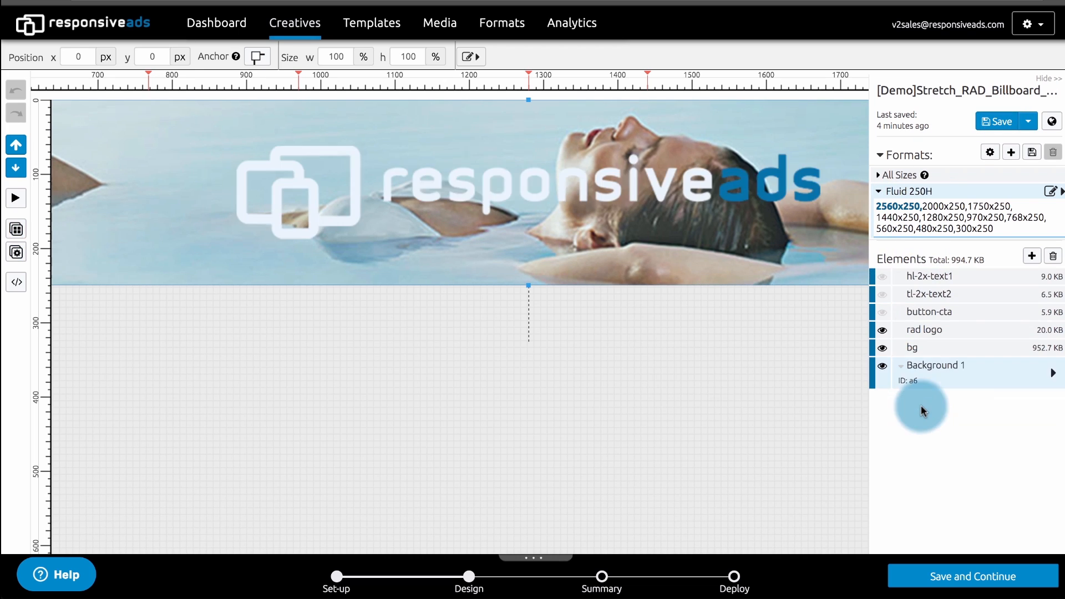
click(884, 353)
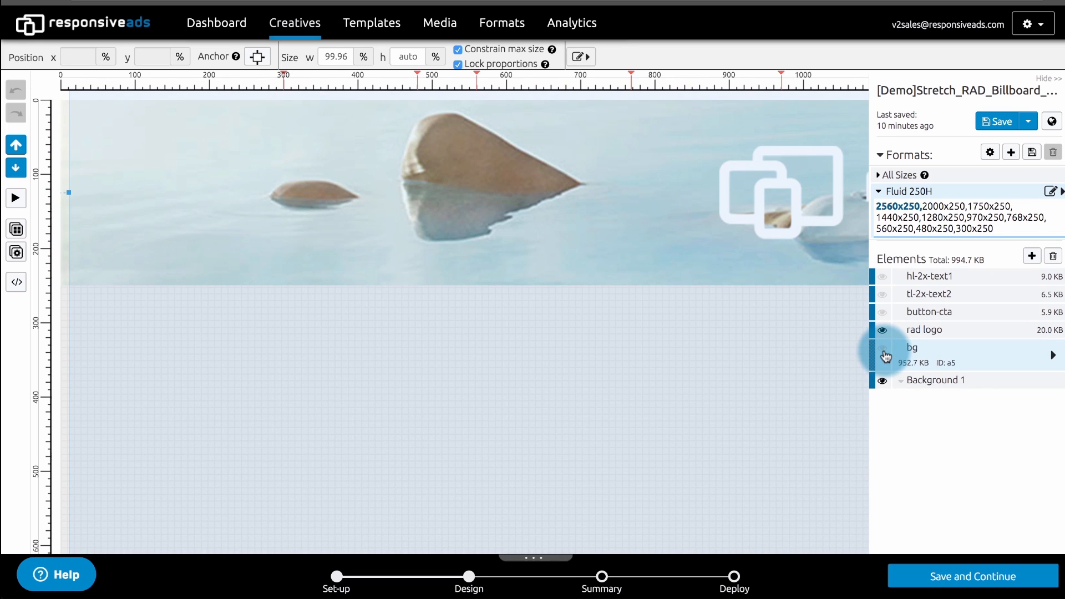
Make the hl-2x-text1 and tl-2x-text2 text elements visible and clear the element selection
click(883, 277)
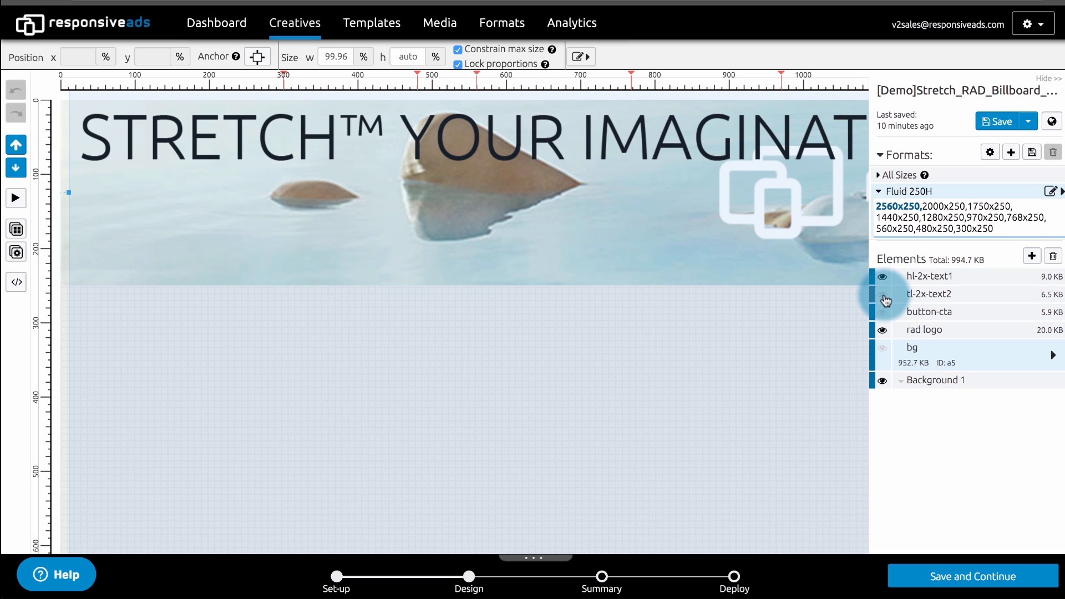
click(883, 294)
click(398, 377)
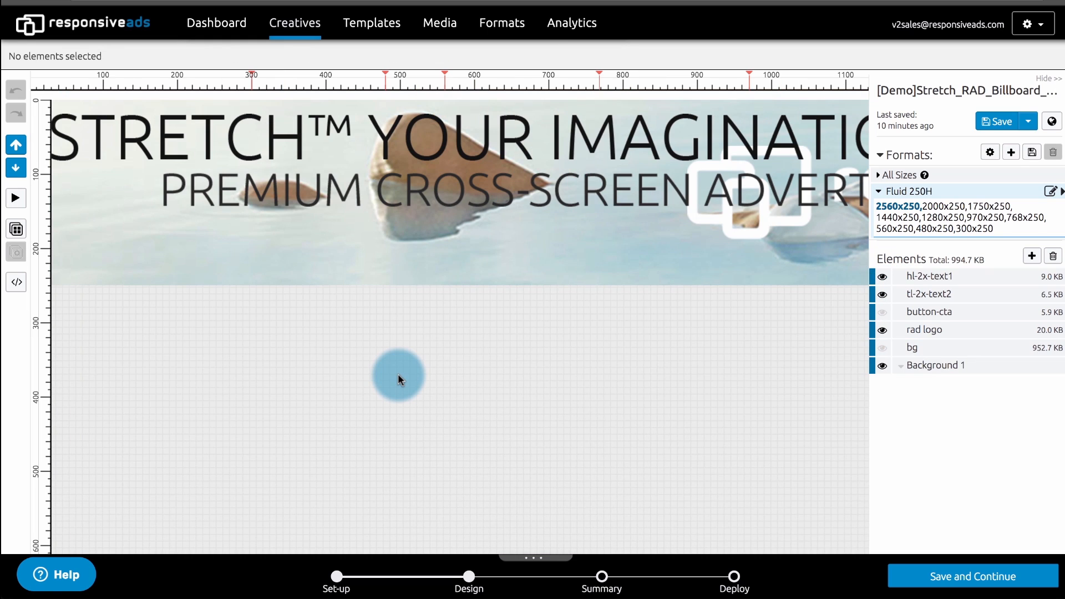
Anchor the hl-2x-text1 headline at the bottom left and enlarge it proportionally to about 48.75% width
click(382, 152)
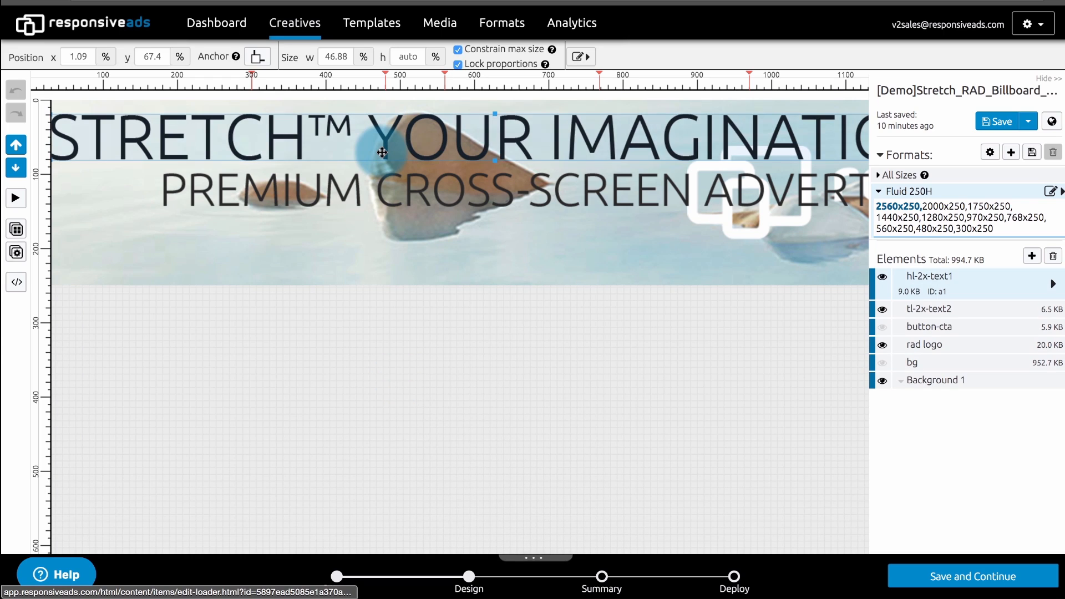
click(257, 56)
click(294, 216)
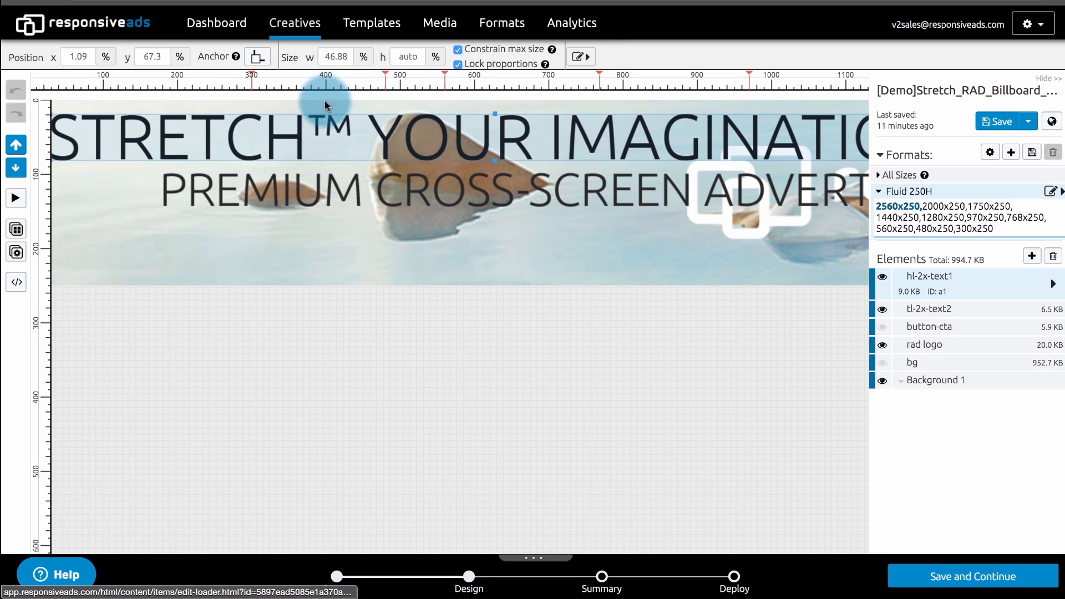
scroll(625, 119, right, 5)
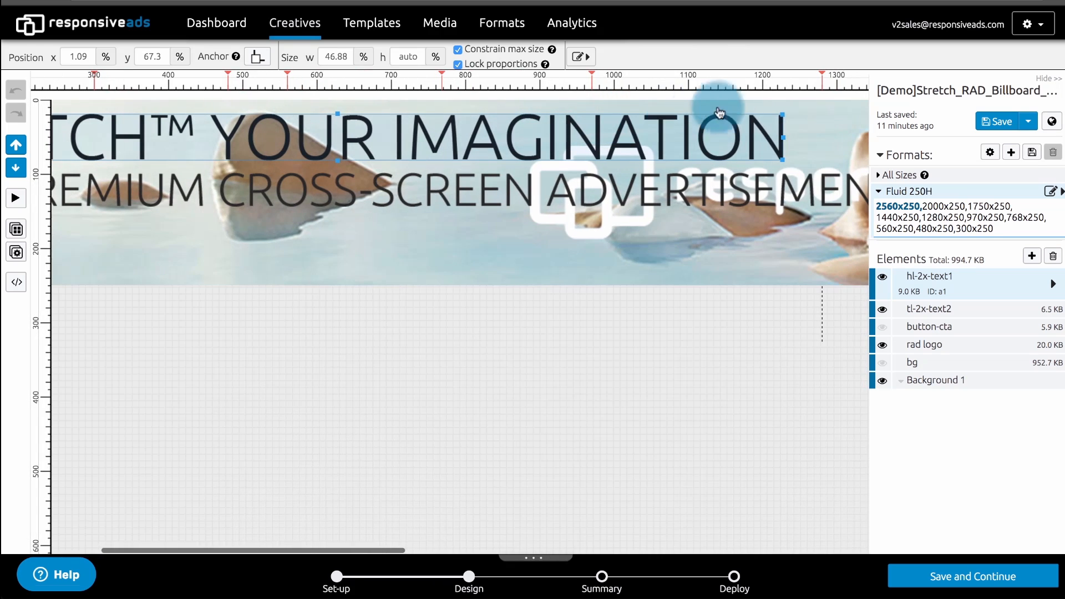
drag(783, 113, 819, 111)
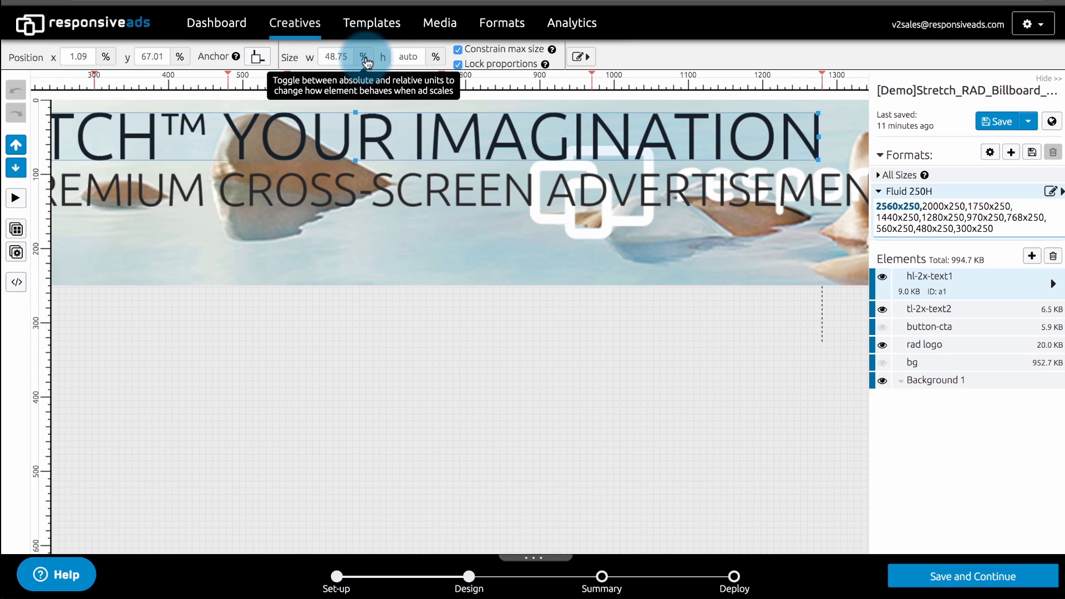
click(105, 57)
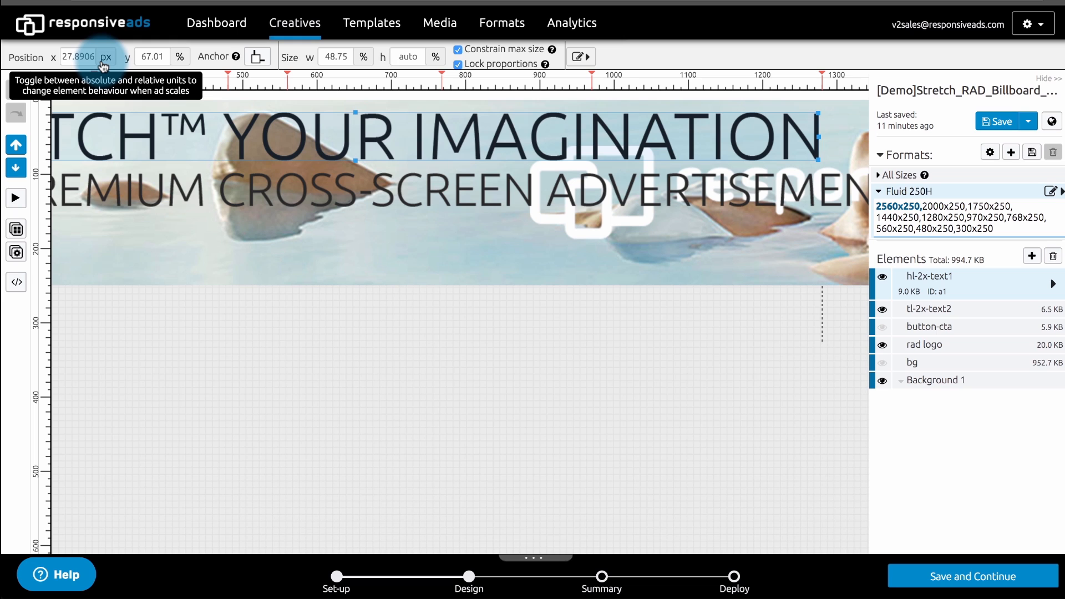
click(103, 66)
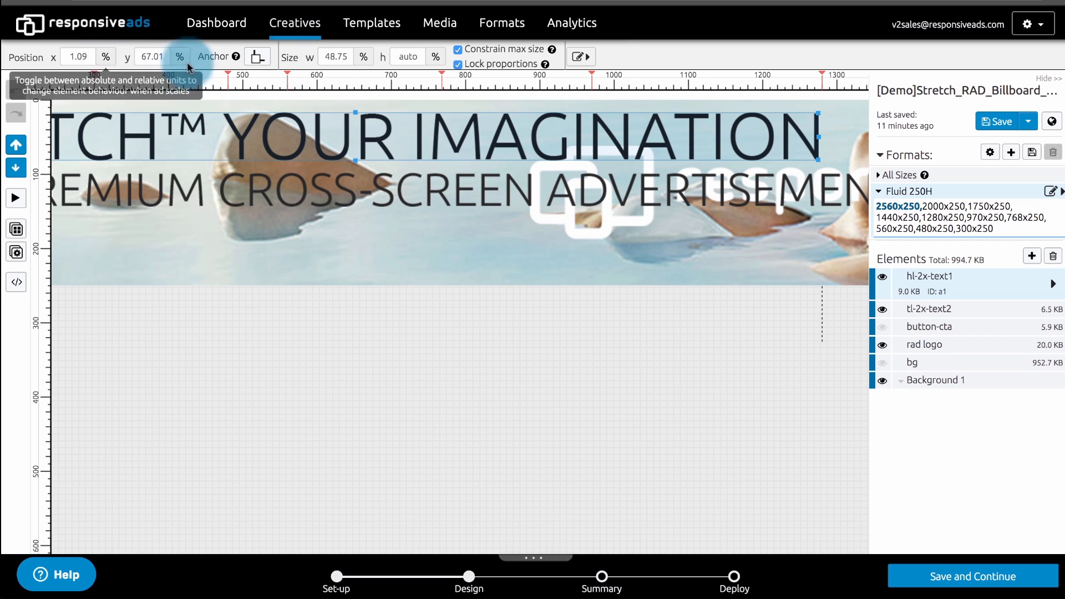
scroll(114, 122, left, 5)
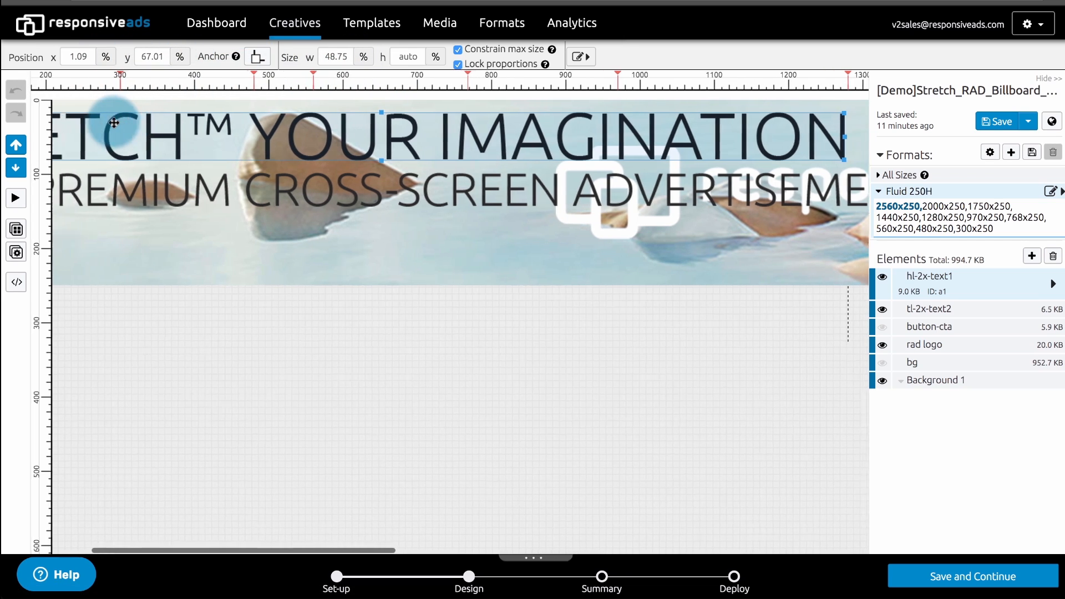
scroll(113, 123, left, 2)
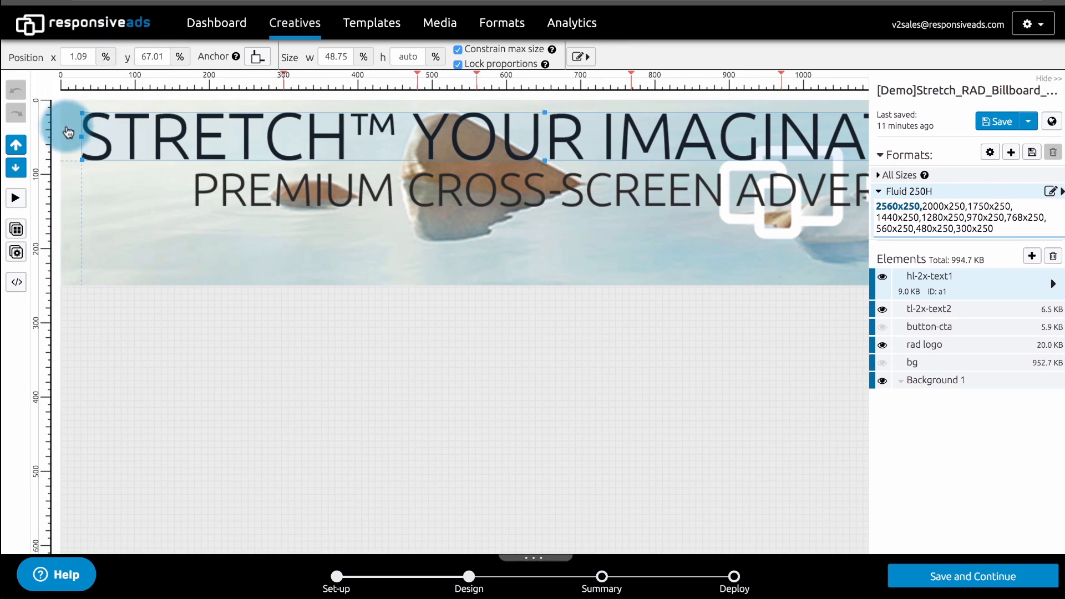
click(107, 58)
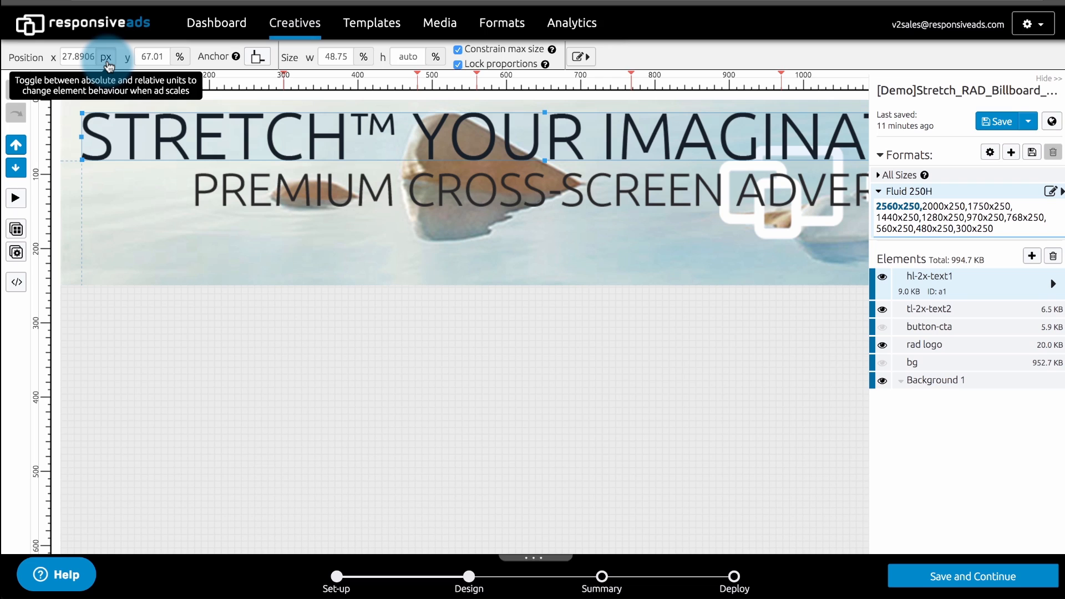
click(107, 60)
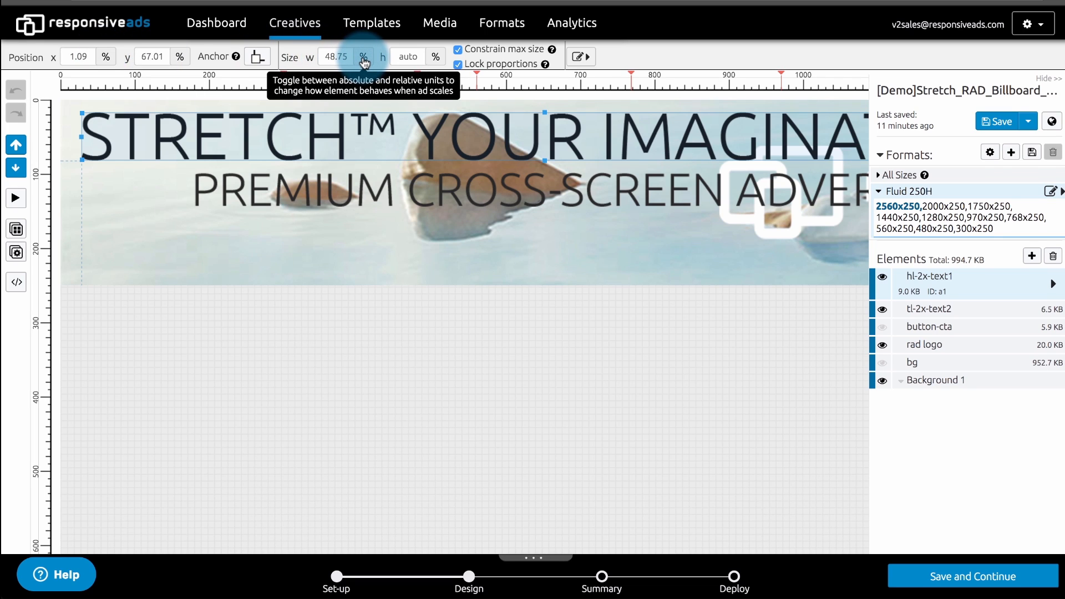
Set the headline's x position to 25 px and convert that position's unit back to percent
click(107, 59)
double_click(69, 58)
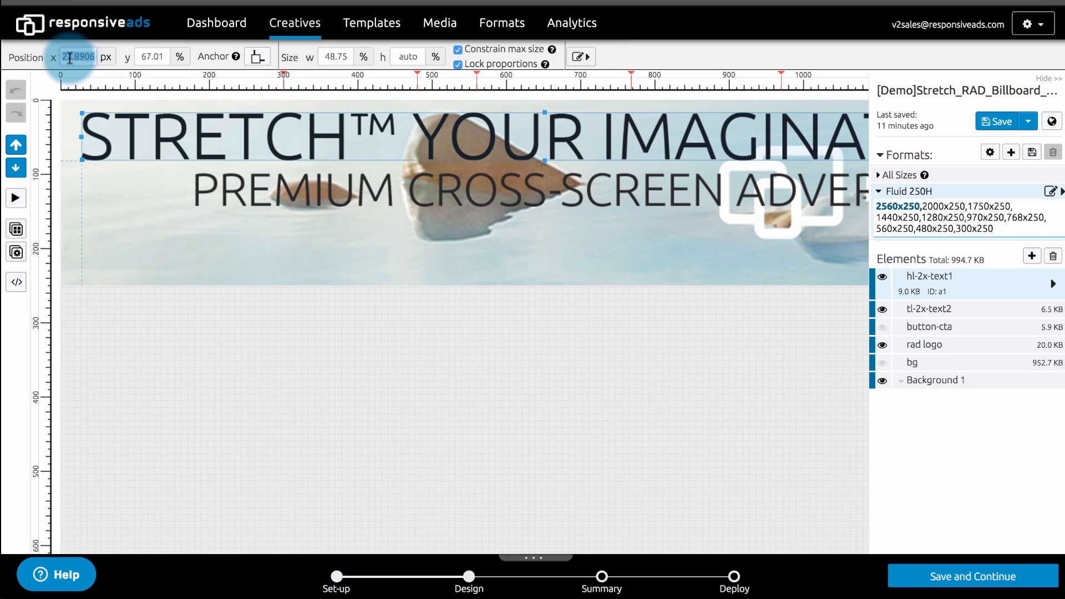
text(25)
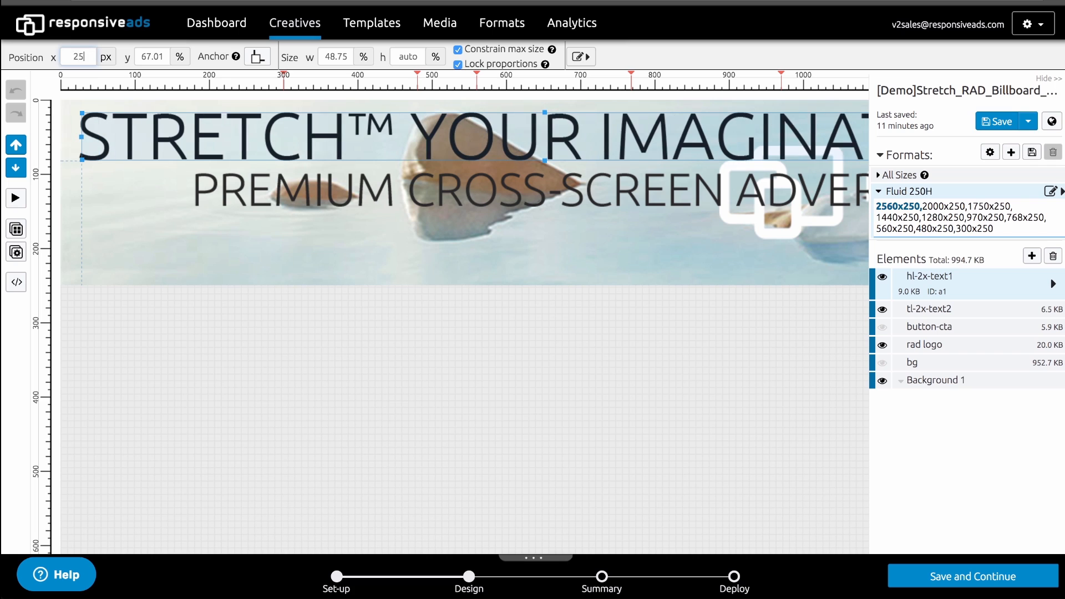
click(107, 57)
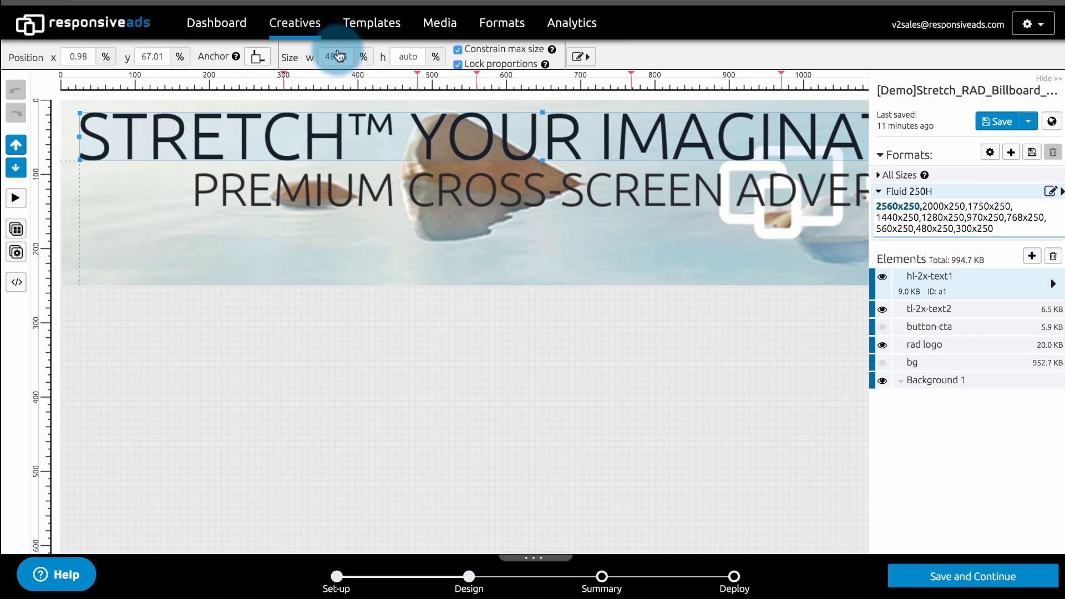
click(364, 57)
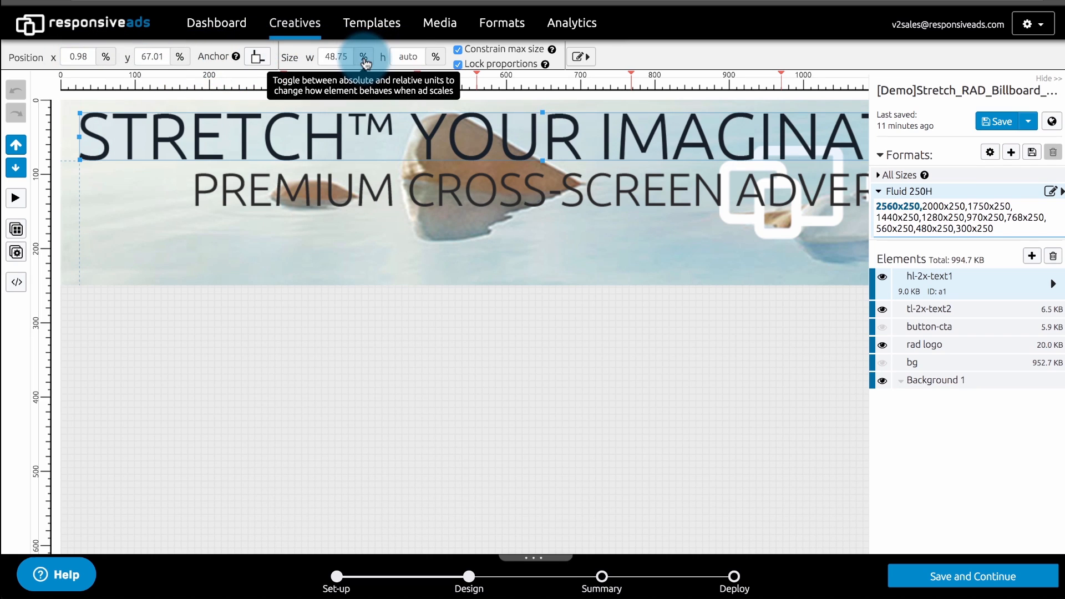
Anchor the tl-2x-text2 tagline at the top left and align it under the headline's left edge, about 24 px across and 107 px down
click(244, 201)
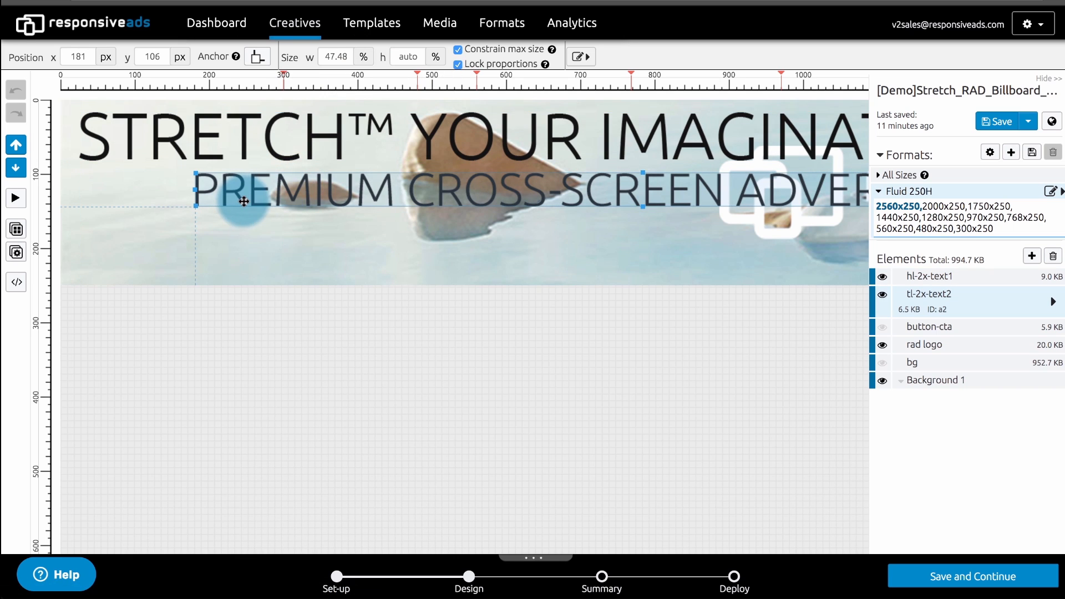
click(255, 57)
click(294, 128)
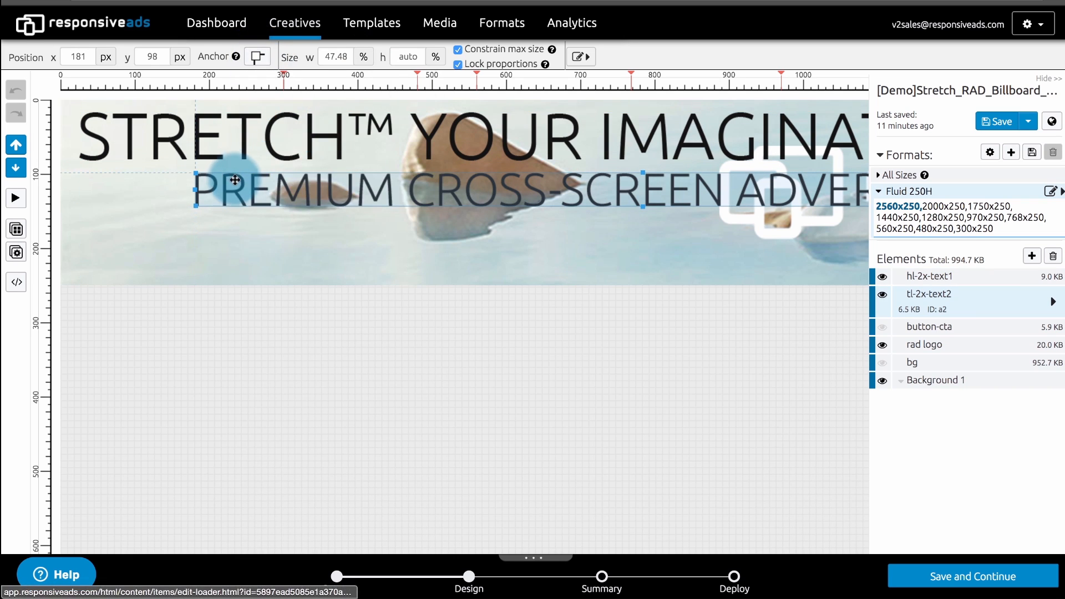
drag(216, 182, 118, 183)
Set the tagline's x position to 25 px and convert its unit to percent
click(105, 57)
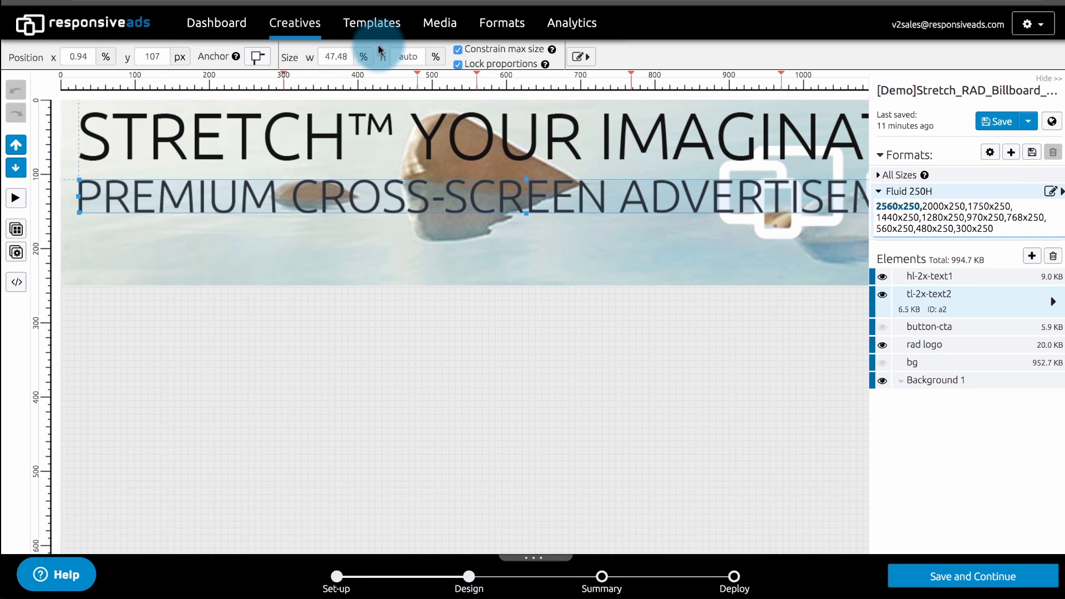
click(103, 58)
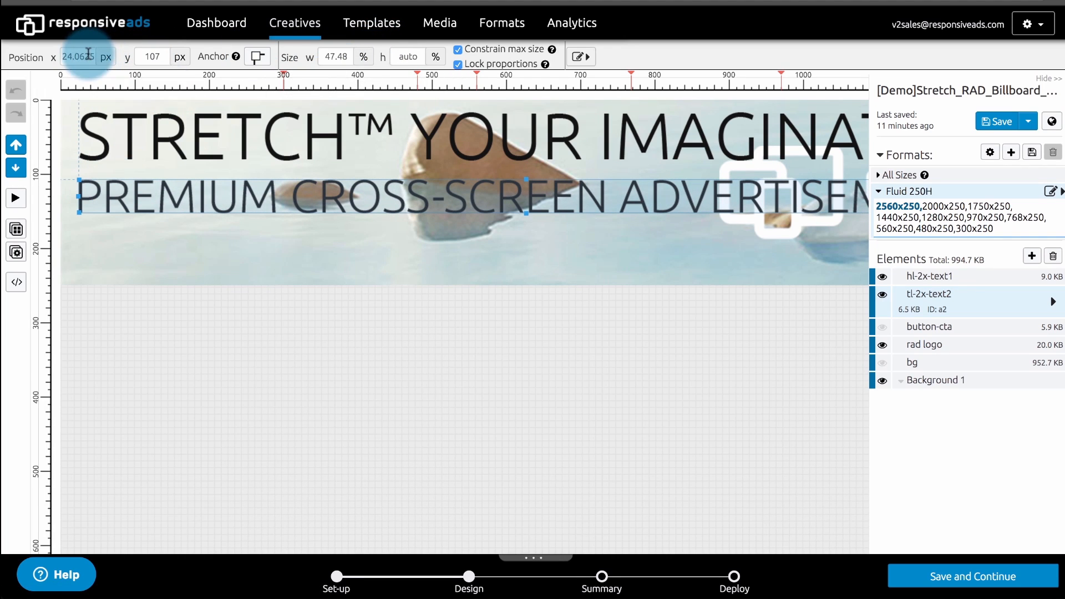
text(25)
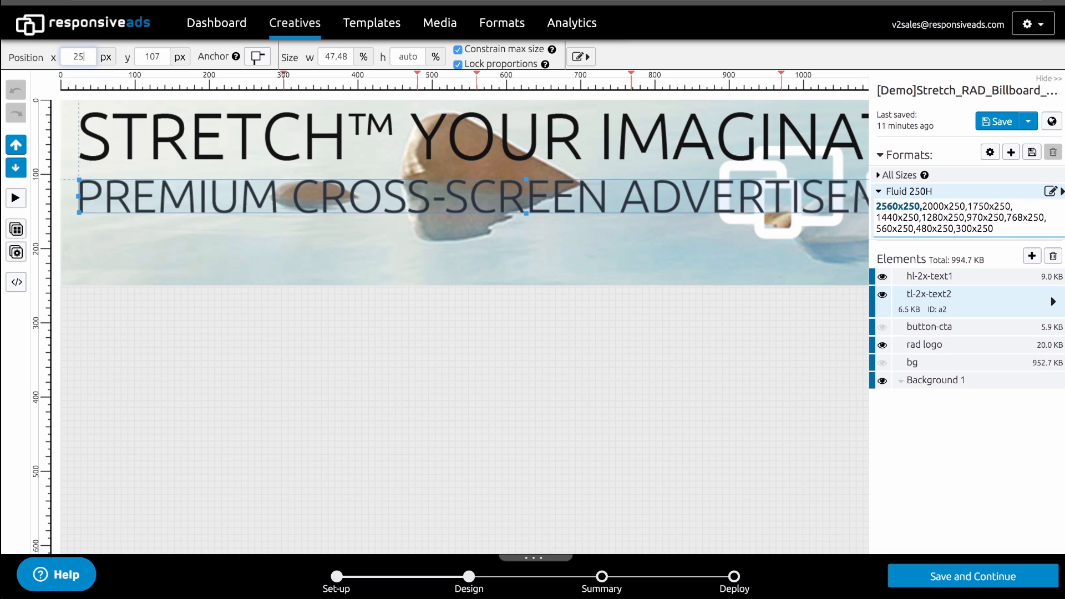
click(107, 58)
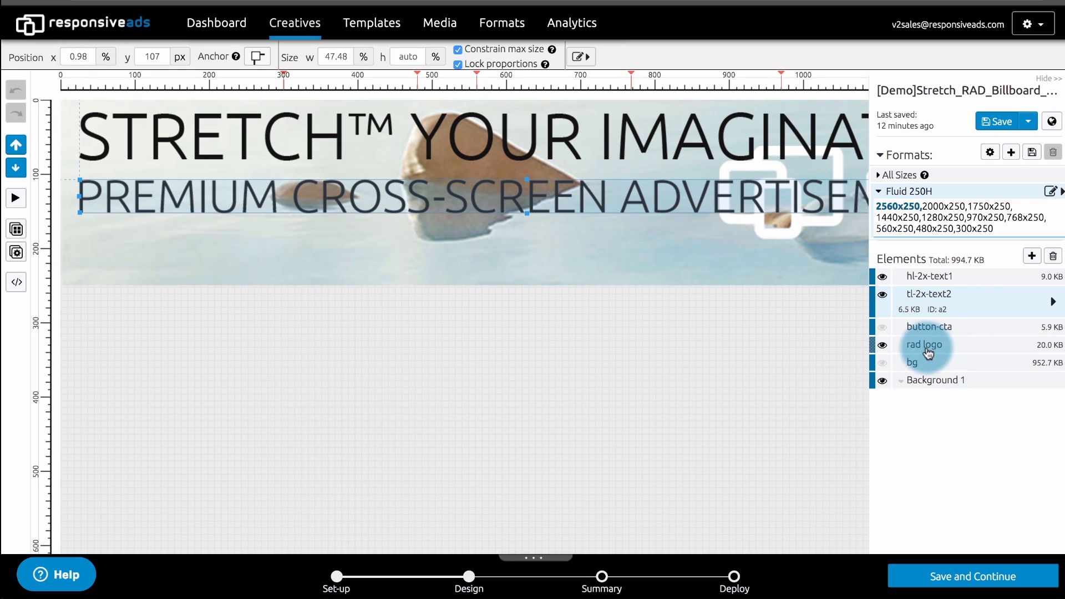
Make the button-cta element visible and anchor it at the bottom left of the format
click(926, 329)
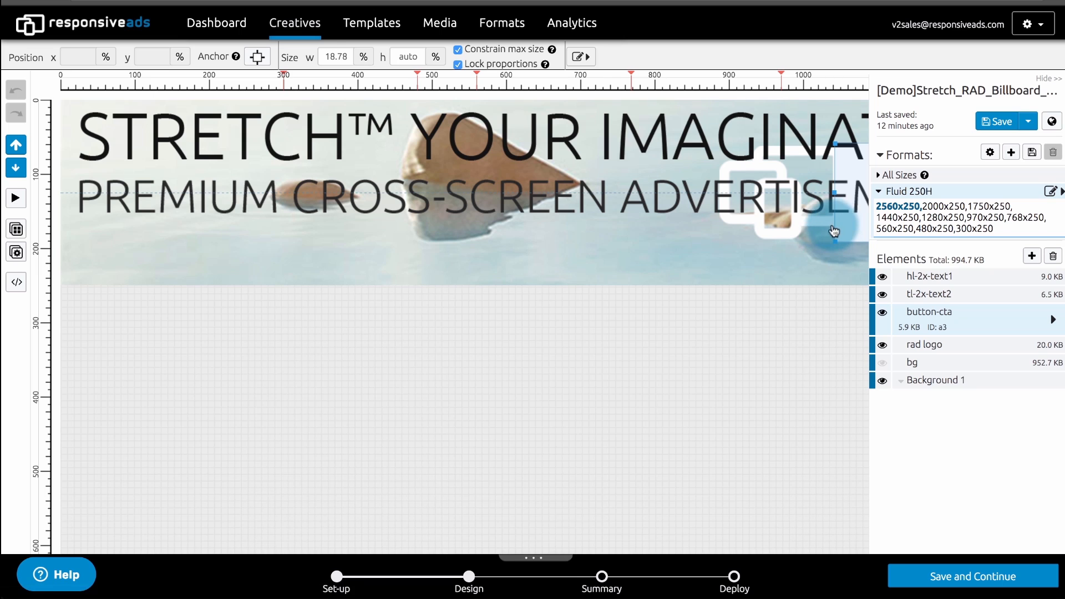
click(259, 64)
click(287, 217)
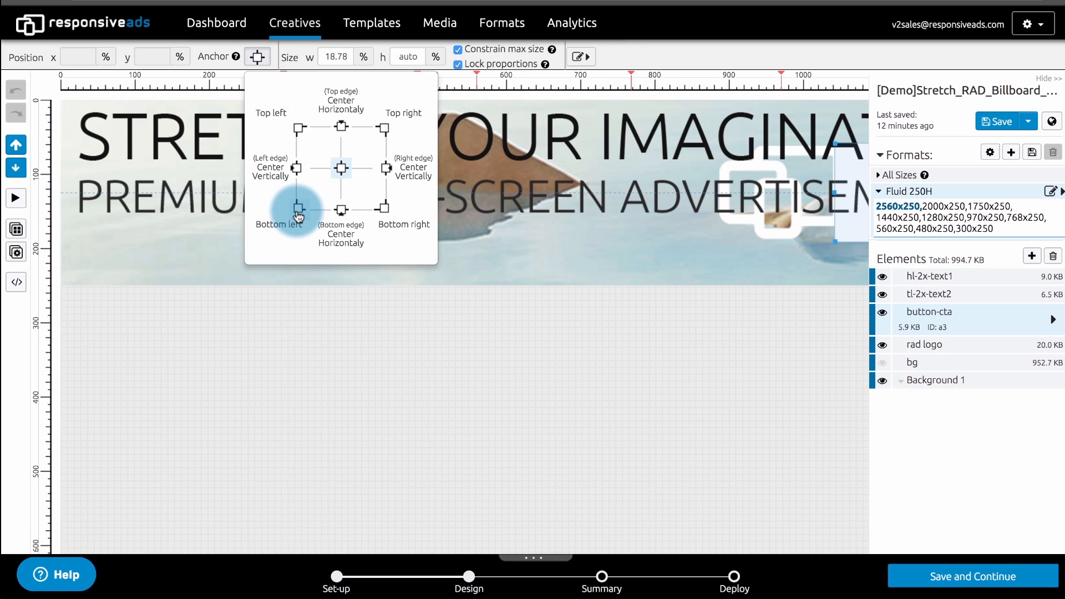
click(825, 263)
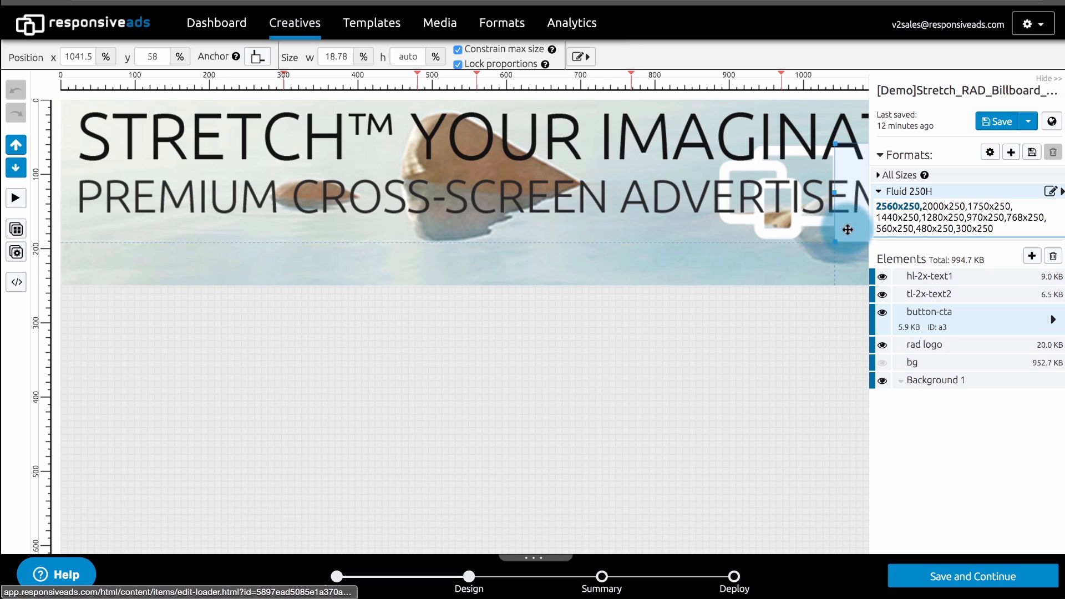
Place the Learn More button below the tagline at an x position of 25 px and shrink it to about 9.61% width
drag(847, 230, 93, 259)
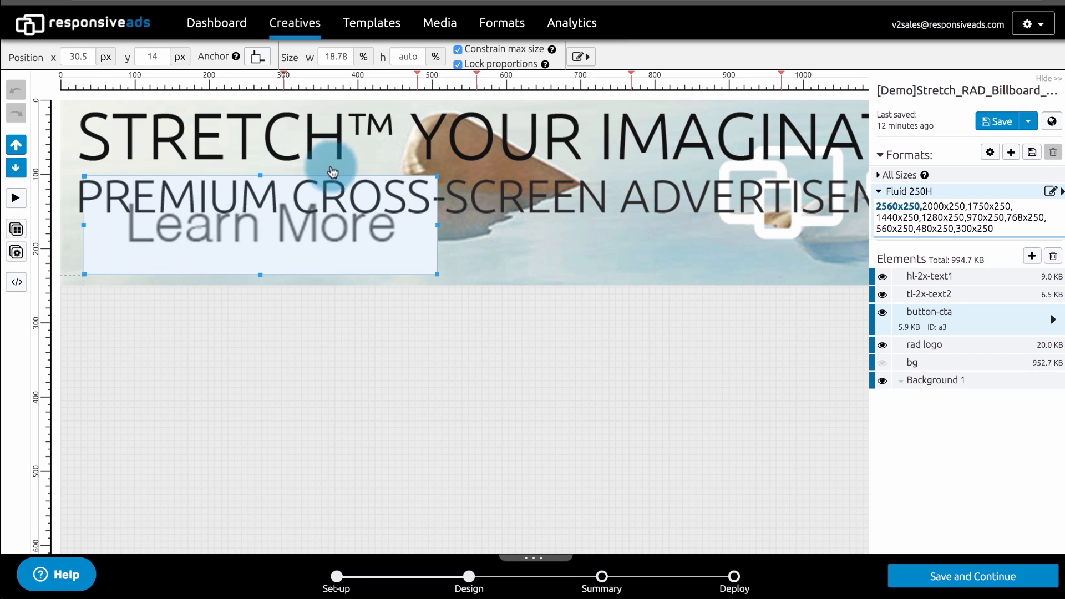
drag(437, 175, 264, 280)
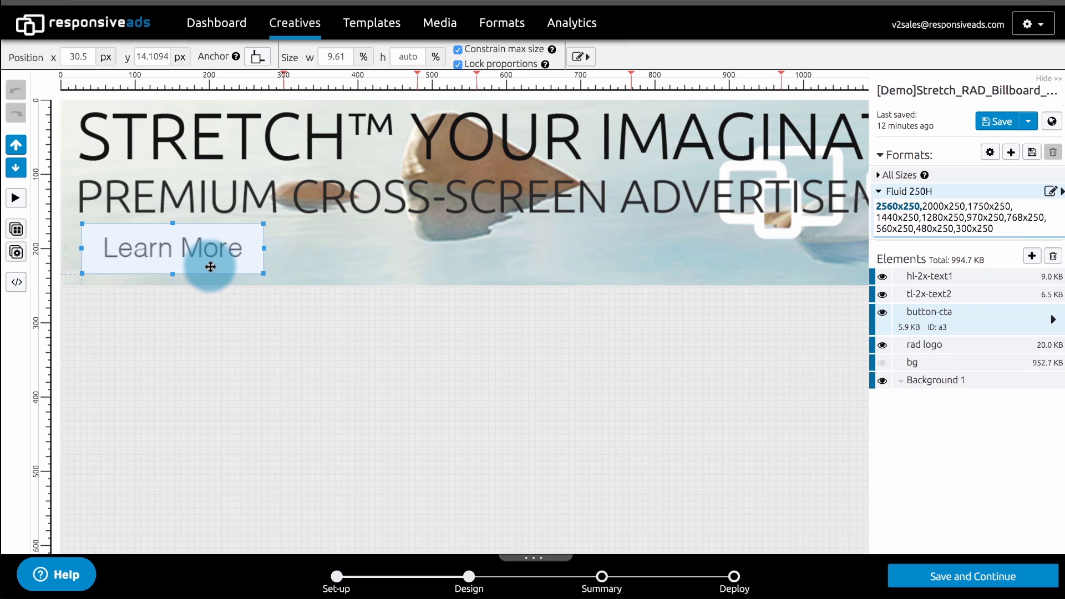
click(84, 57)
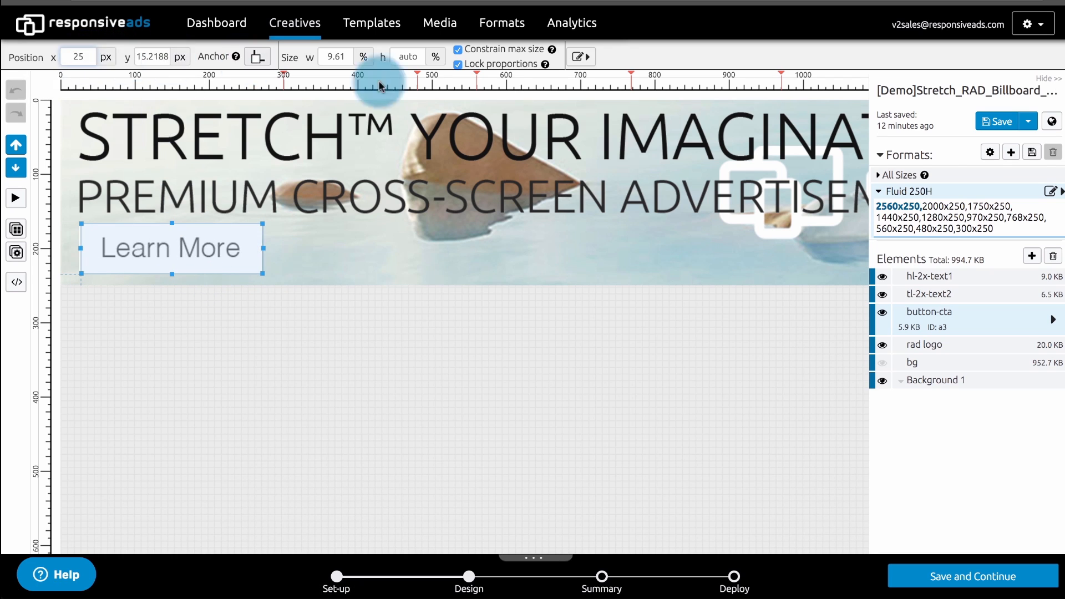
Set the Learn More button's x position to 25 px and switch its width unit to pixels
text(25)
click(370, 56)
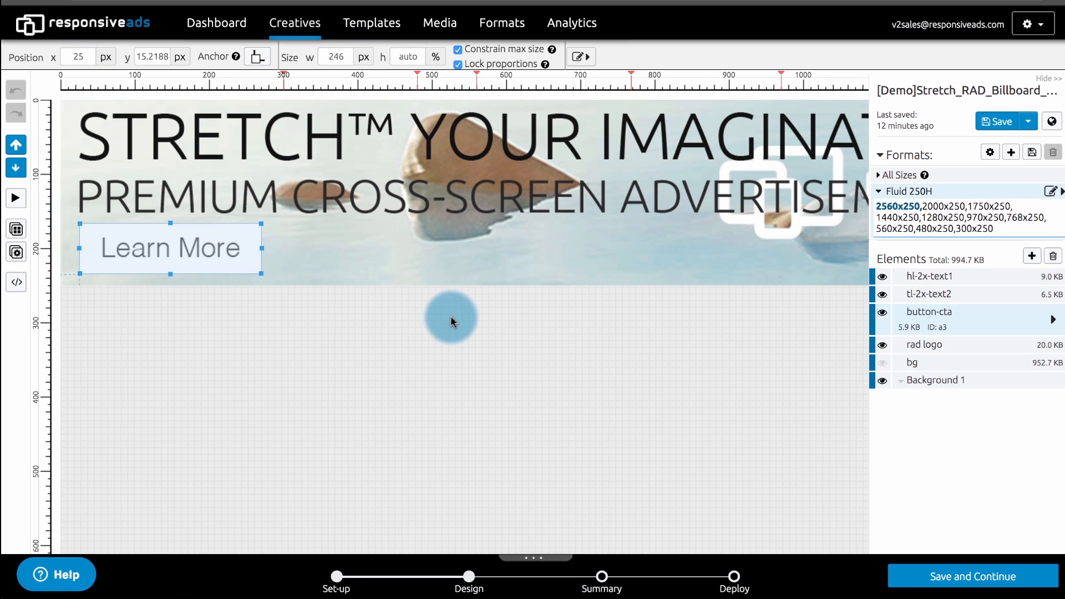
Select the rad logo element and anchor it at the bottom right of the format
scroll(451, 317, right, 4)
scroll(450, 315, right, 6)
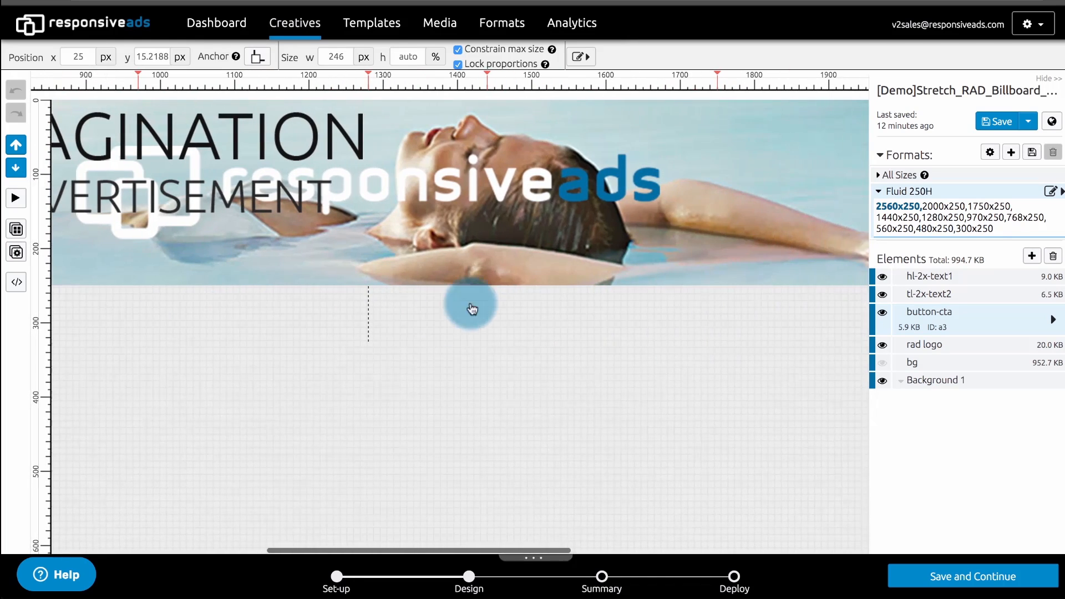
click(932, 347)
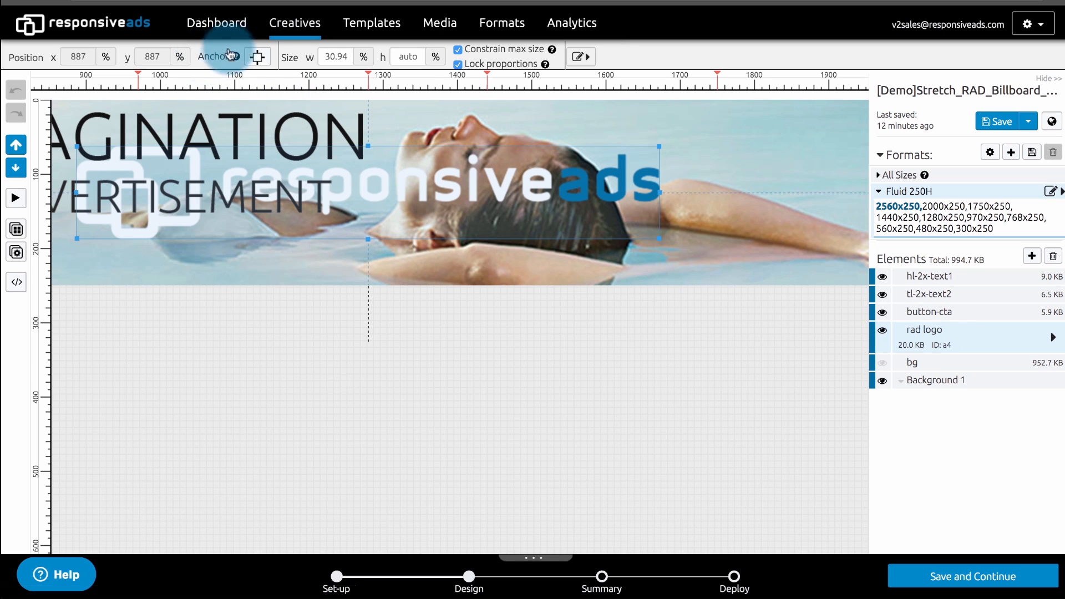
click(257, 56)
click(382, 207)
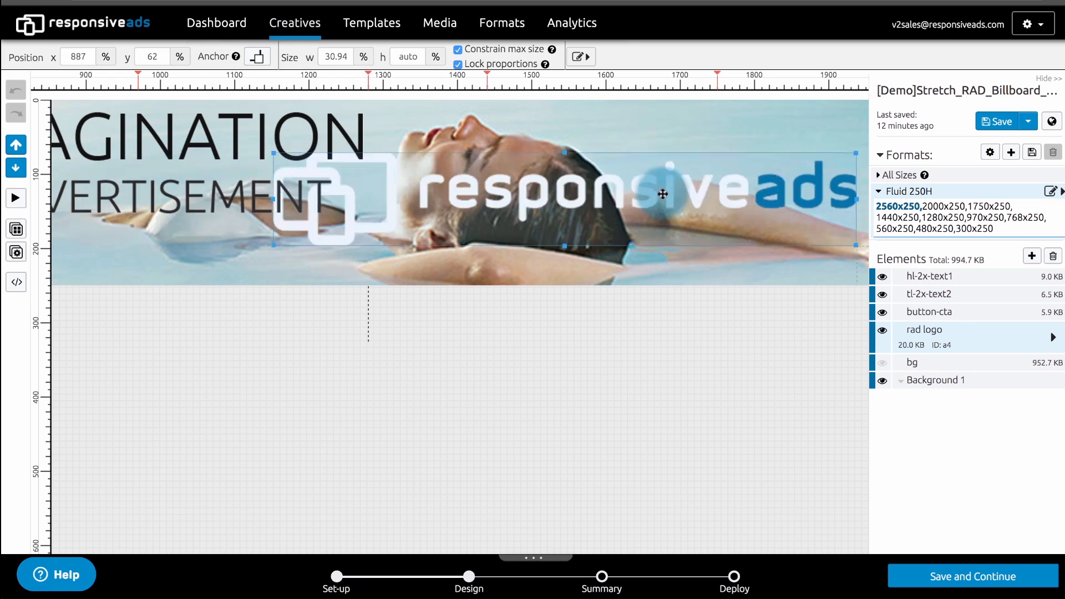
Move the logo into the bottom-right corner of the 2560x250 banner and shrink it to about 13.75% width
scroll(717, 230, right, 5)
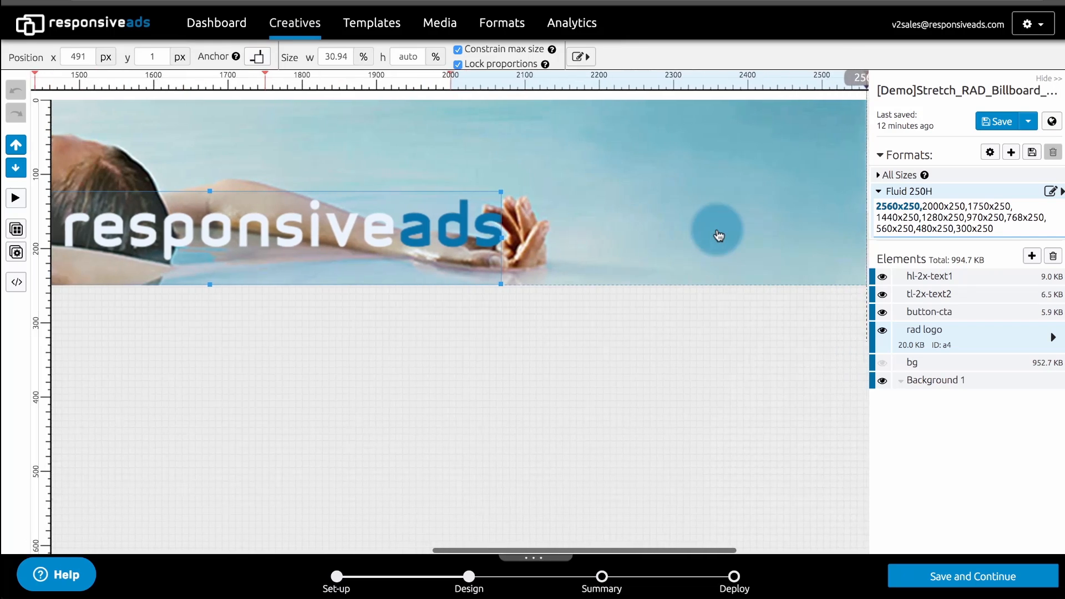
drag(438, 233, 810, 198)
scroll(773, 214, right, 2)
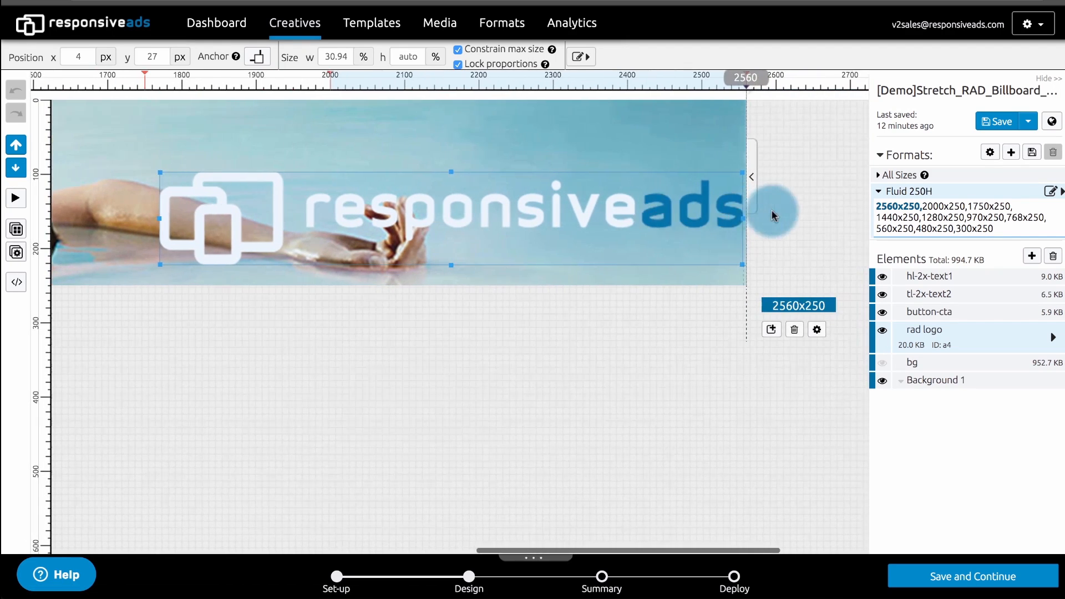
drag(635, 208, 633, 226)
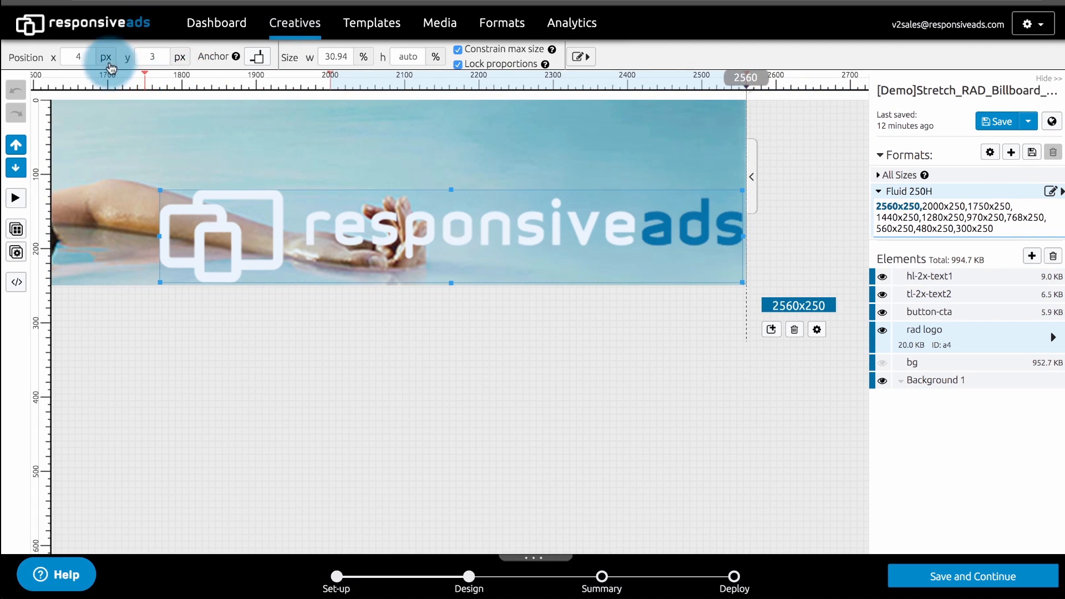
drag(157, 190, 523, 231)
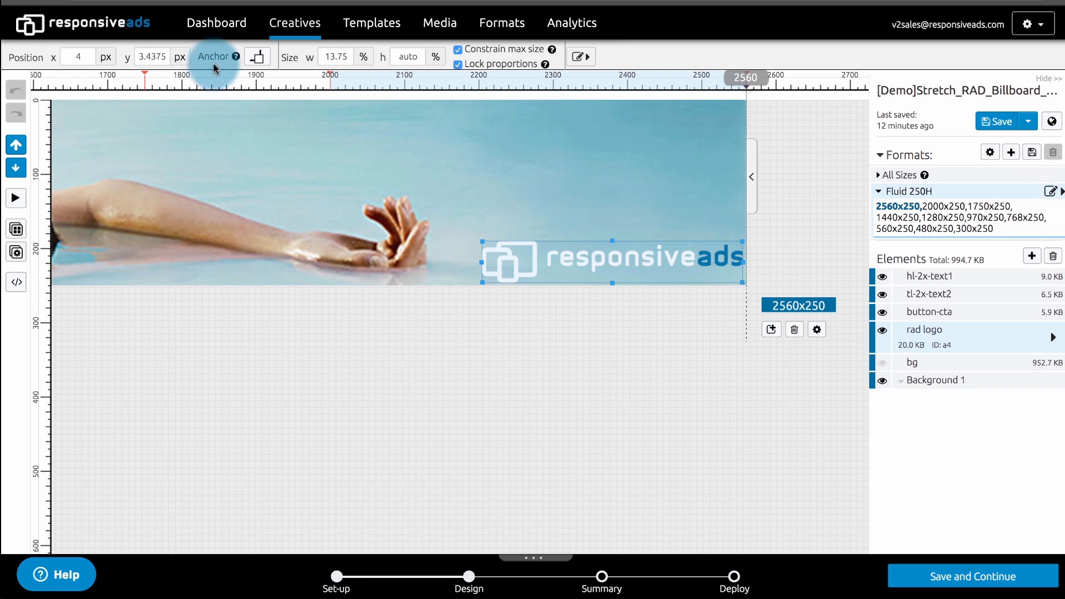
Set the logo's position to x 25 px and y 10 px, and switch its width unit to pixels
click(82, 57)
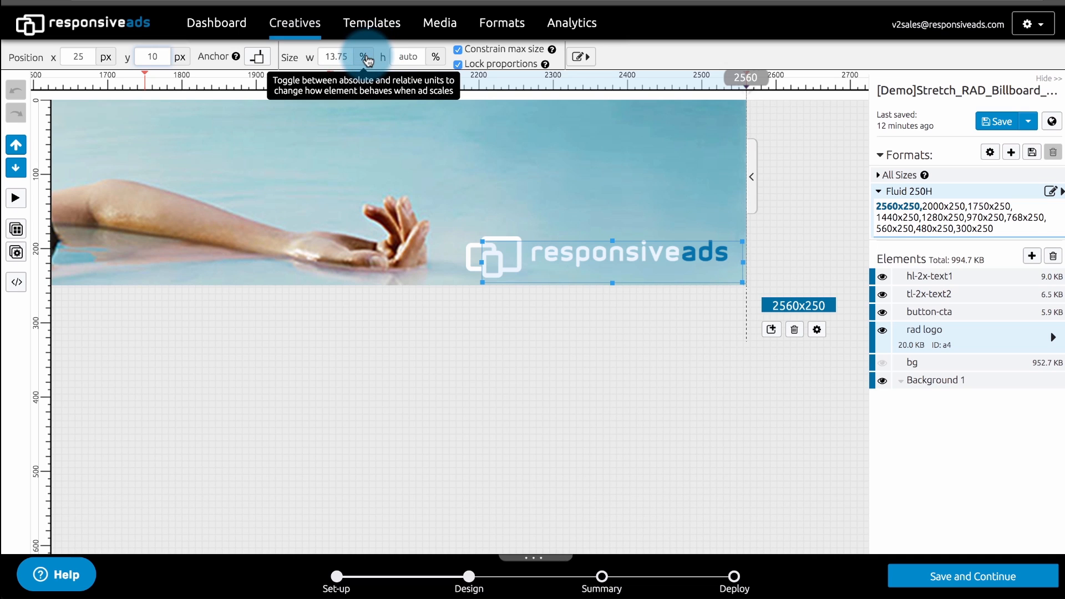
click(179, 56)
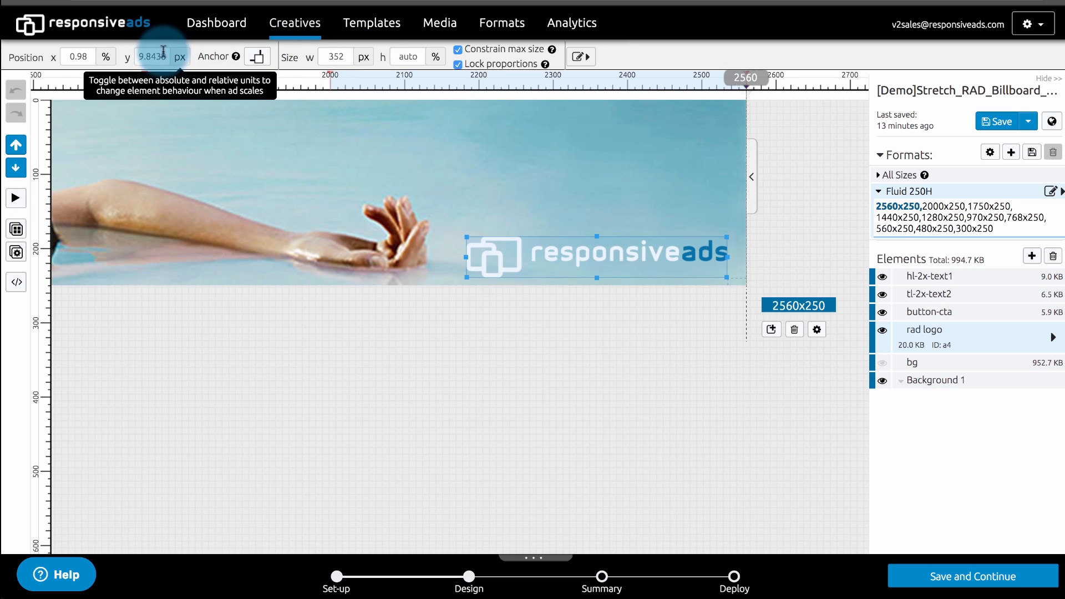
click(105, 57)
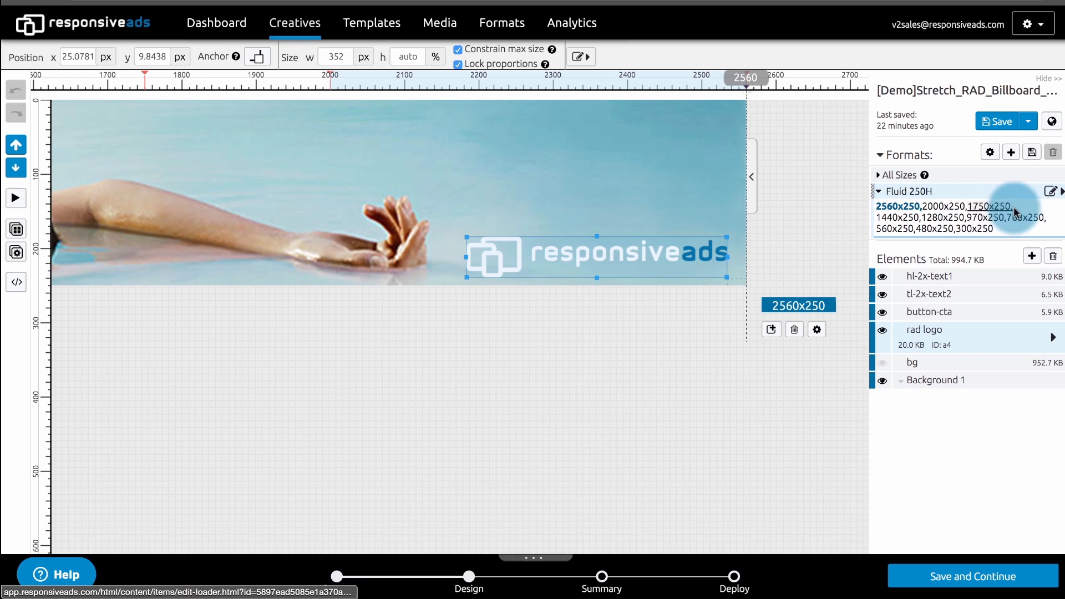
Open the 2000x250 size and copy the 2560x250 layout to it
click(941, 208)
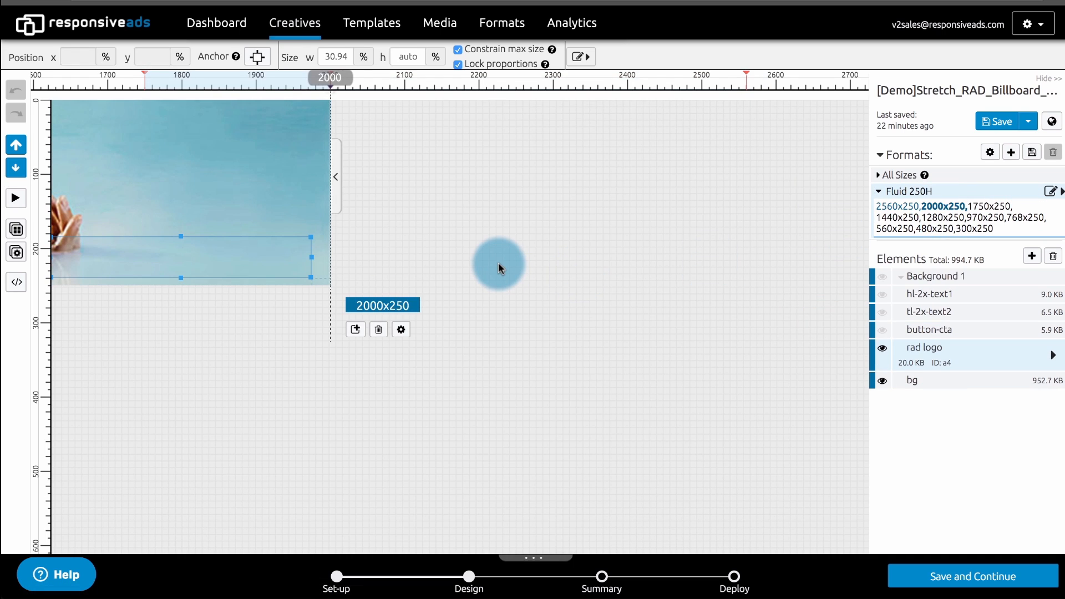
scroll(294, 257, left, 10)
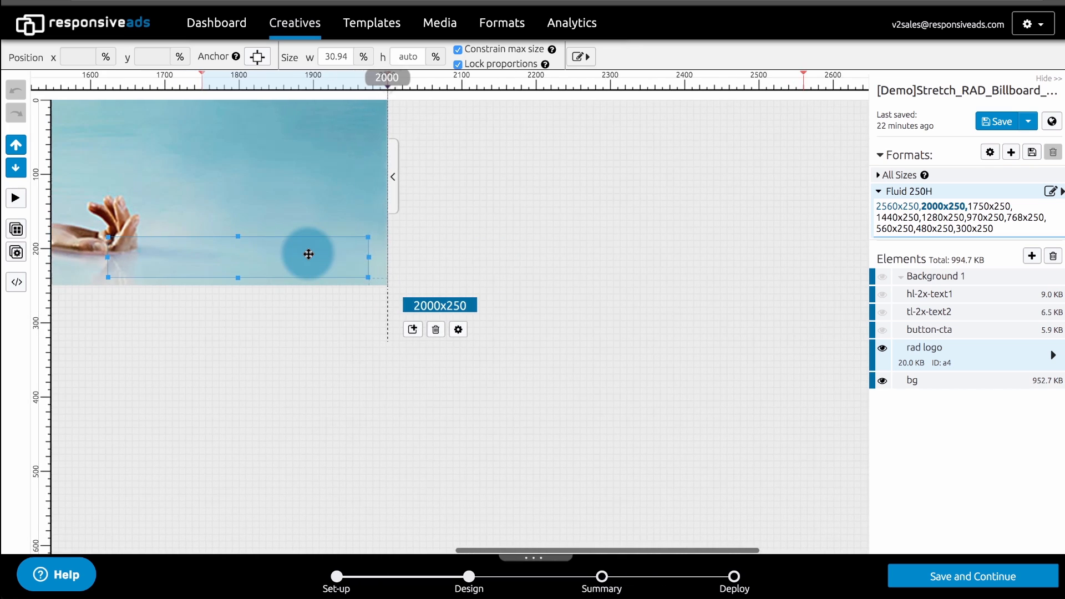
scroll(308, 257, left, 2)
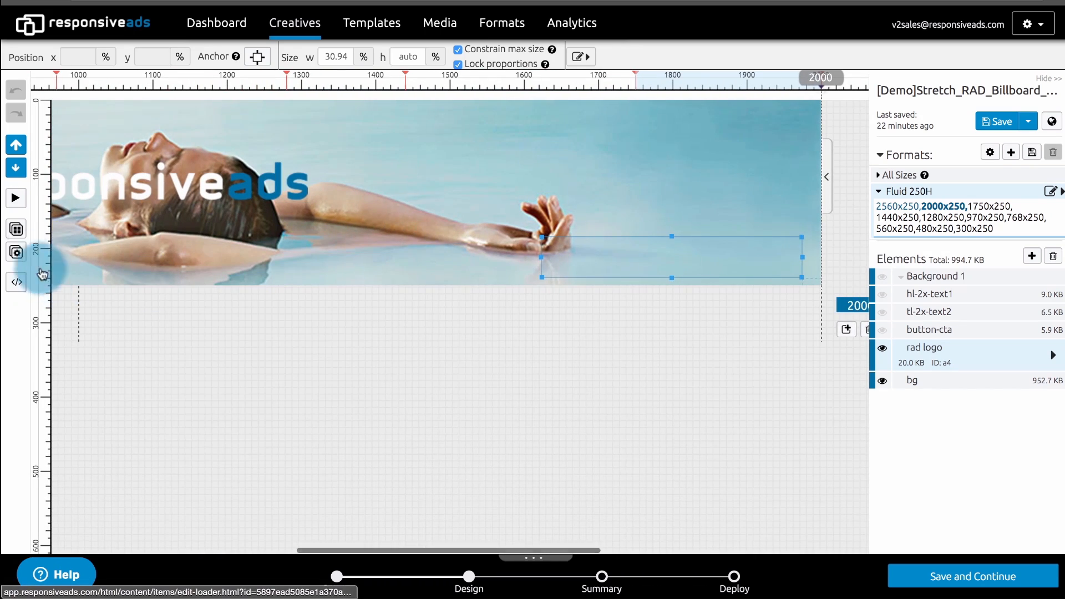
click(22, 228)
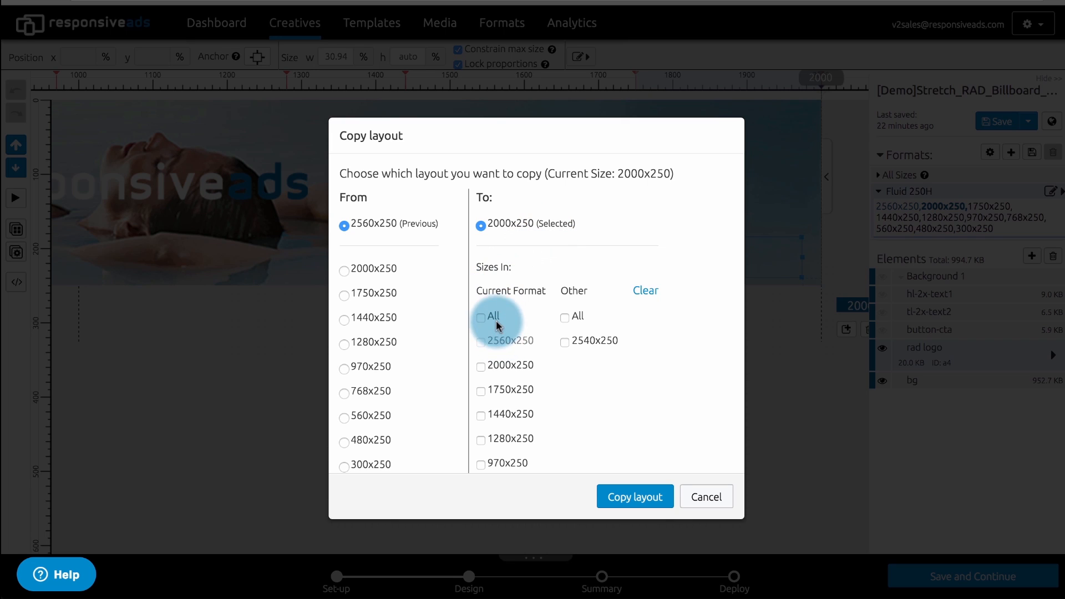
click(497, 363)
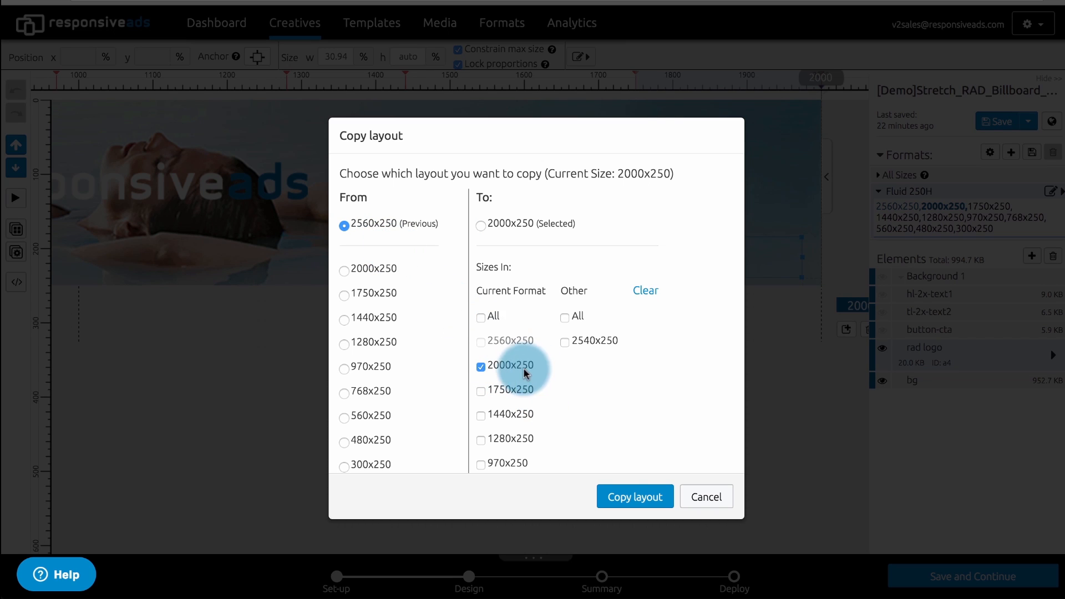
click(621, 502)
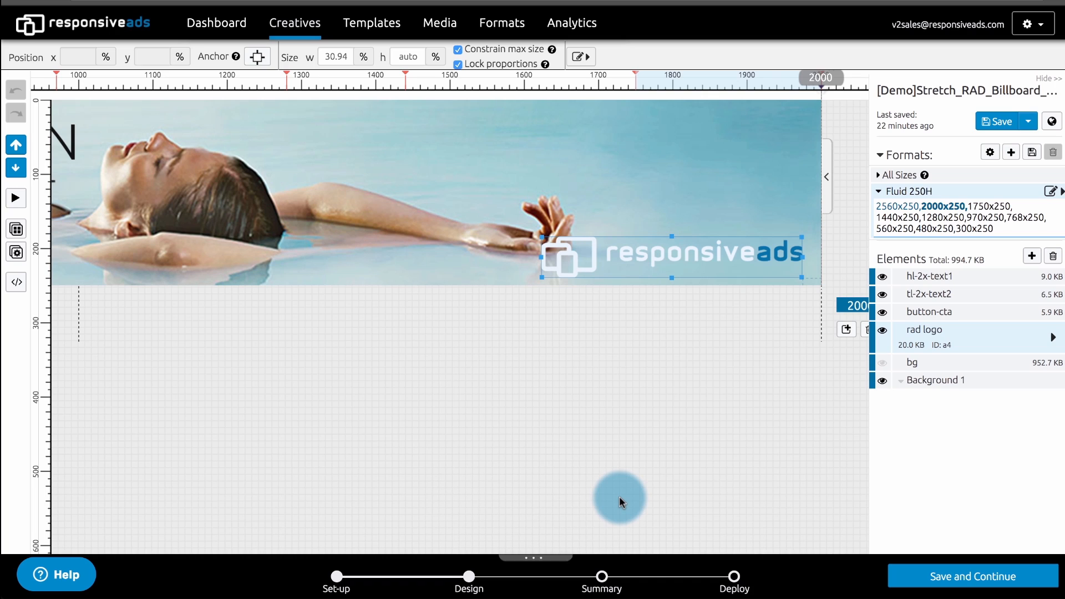
Examine the copied headline, tagline, button and logo placement across the 2000x250 size
scroll(586, 381, left, 10)
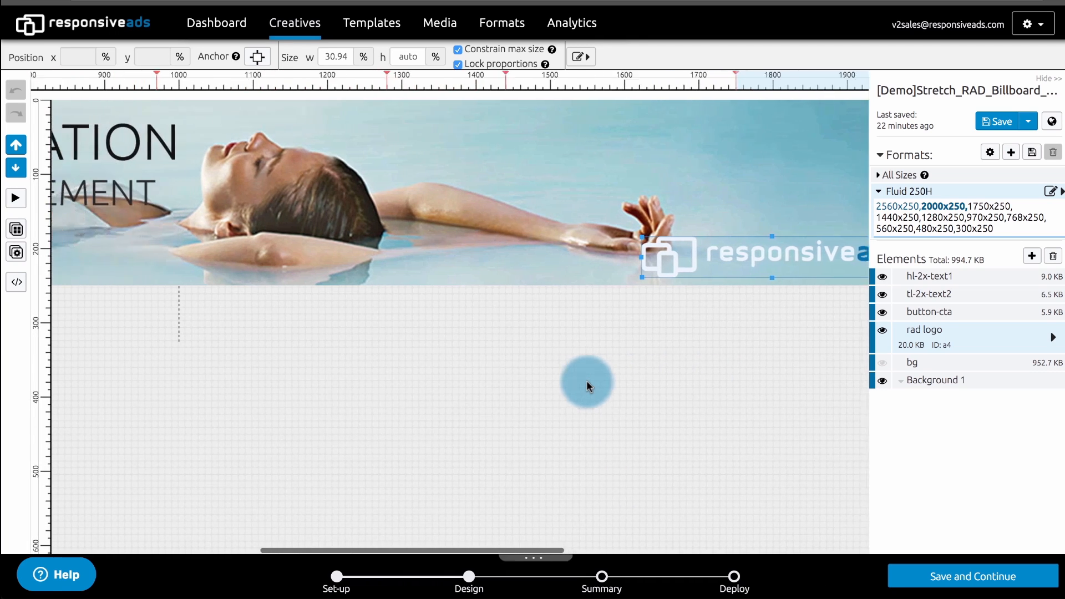
scroll(587, 381, left, 10)
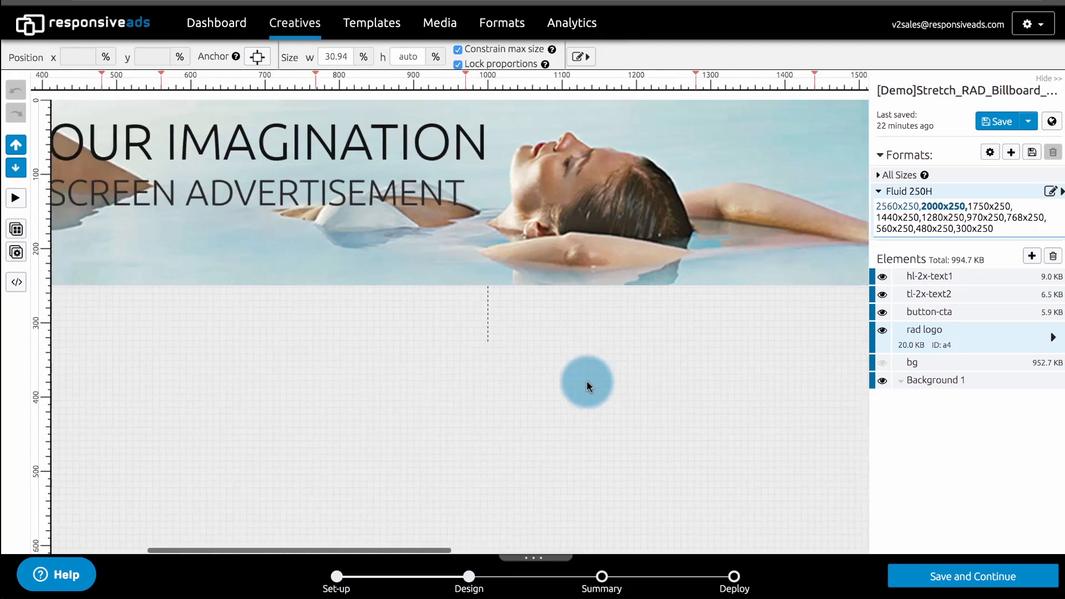
scroll(587, 380, left, 5)
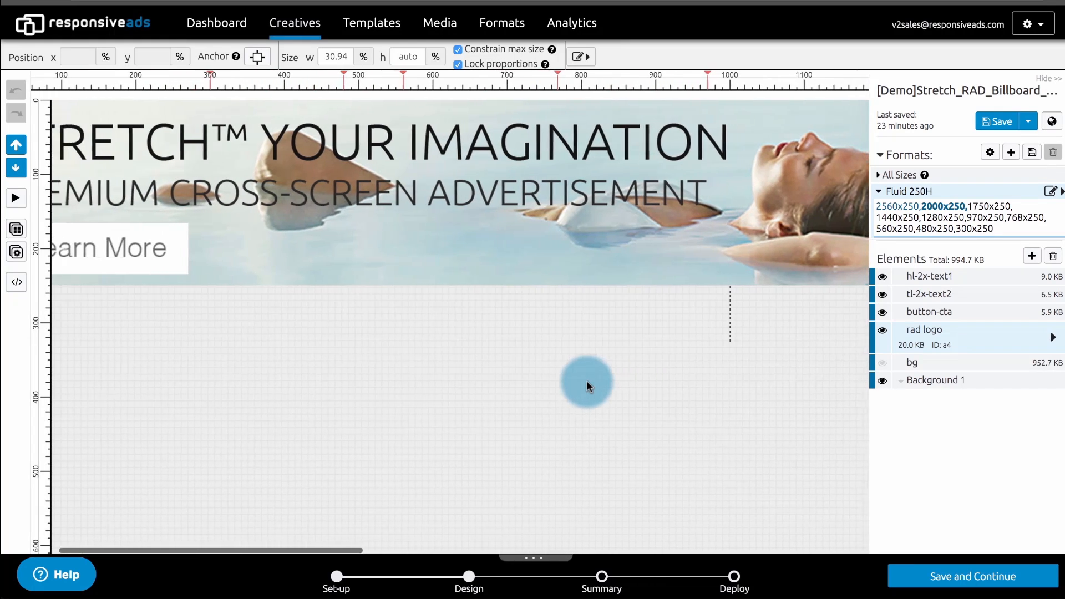
scroll(586, 381, right, 15)
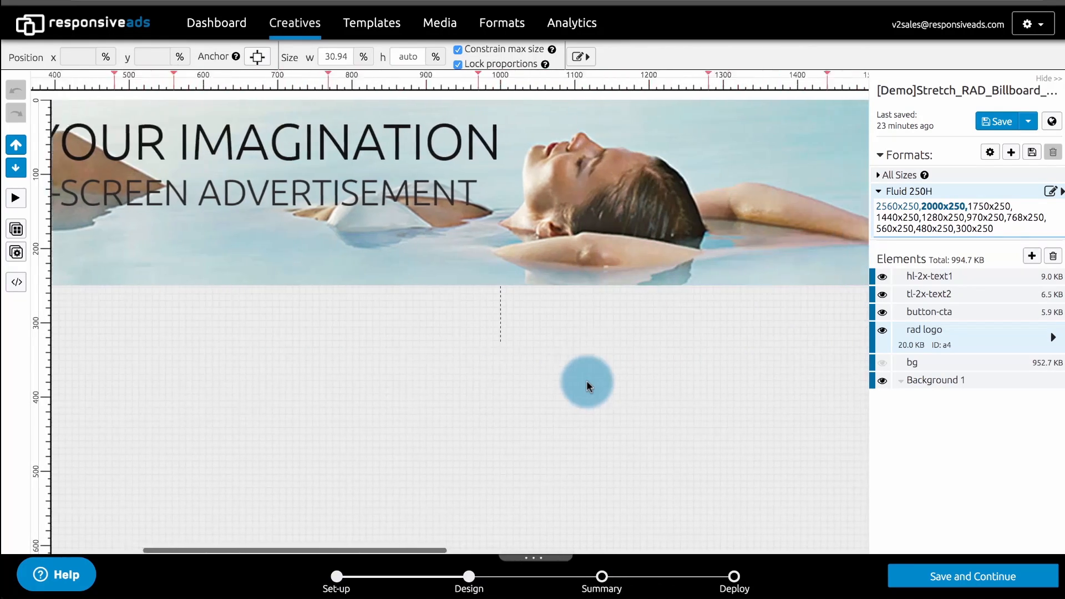
scroll(586, 381, right, 3)
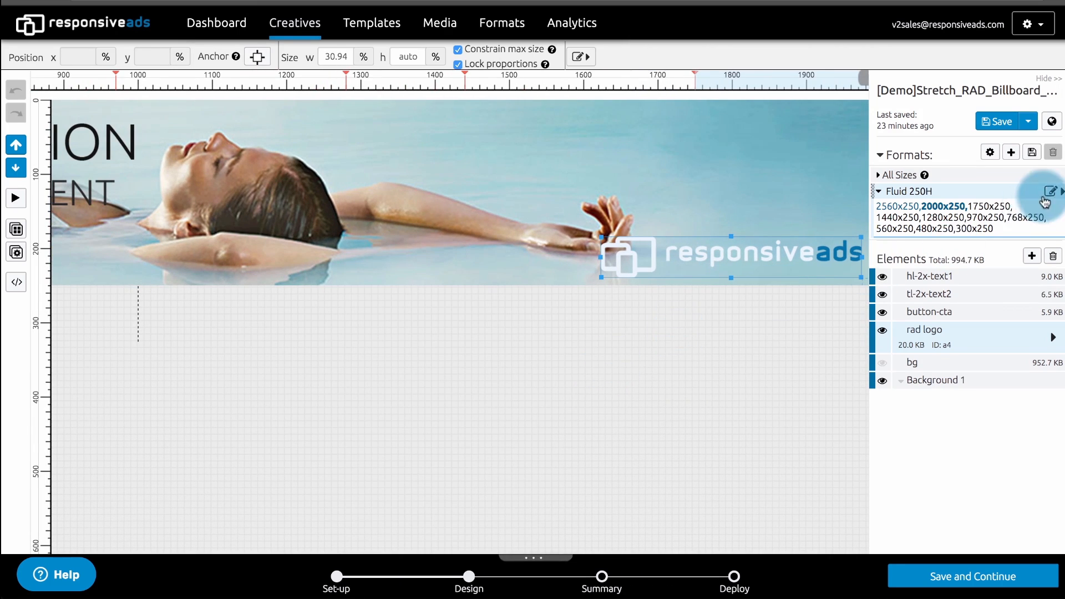
Open the 1750x250 size and check how the headline, tagline, button and logo are laid out
click(978, 213)
scroll(707, 234, left, 5)
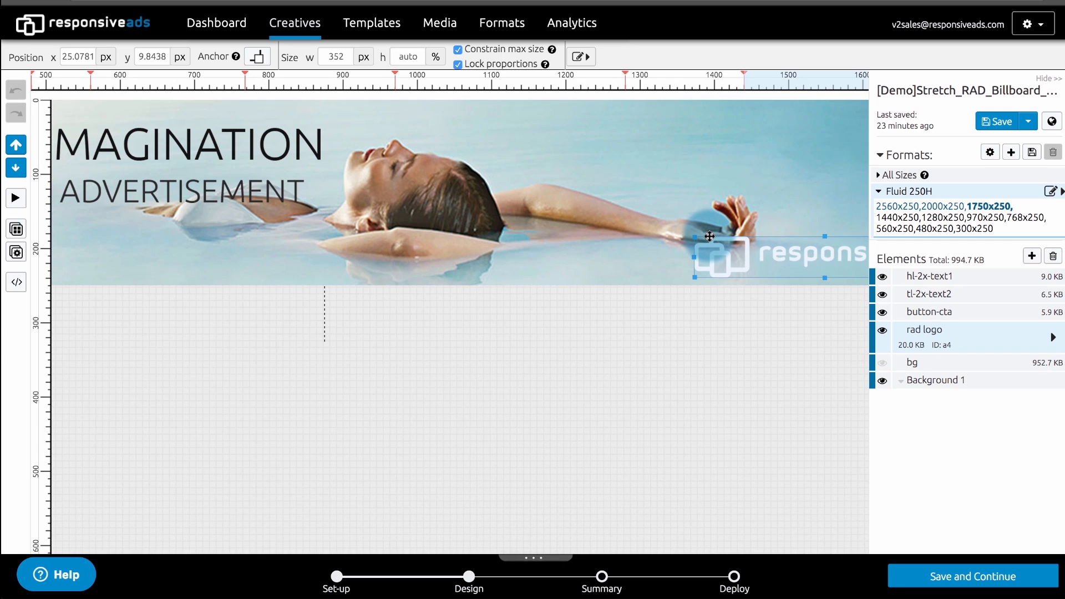
scroll(709, 237, left, 5)
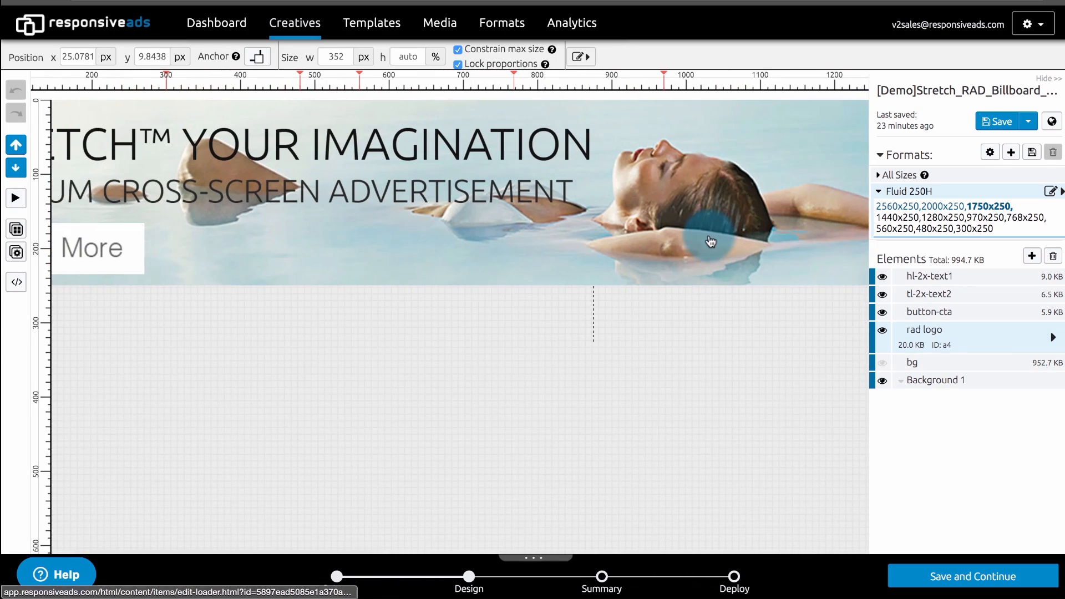
scroll(711, 242, left, 2)
scroll(710, 241, right, 2)
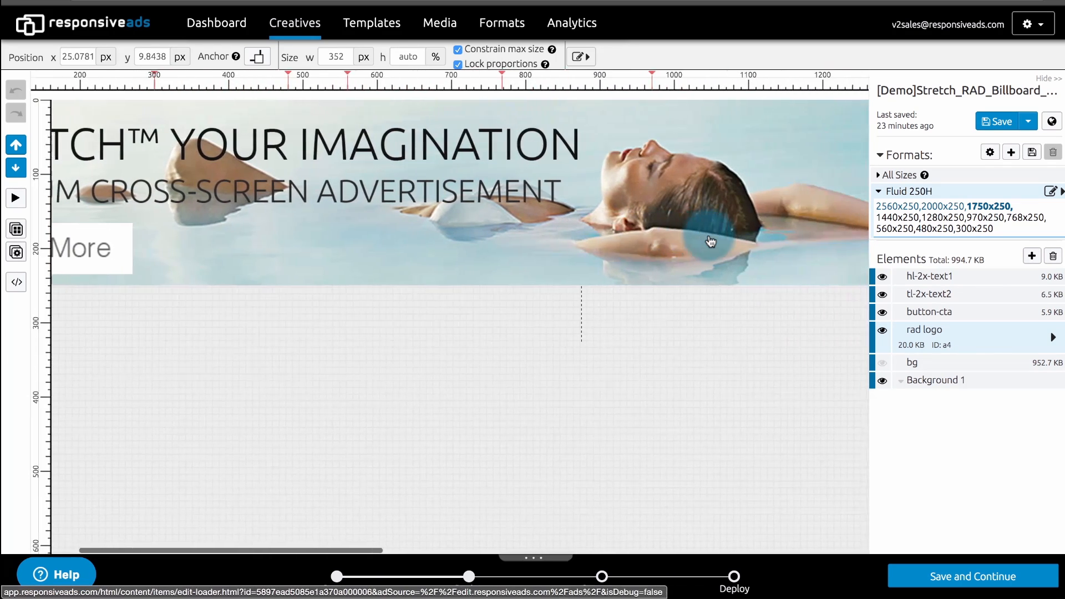
scroll(710, 242, left, 4)
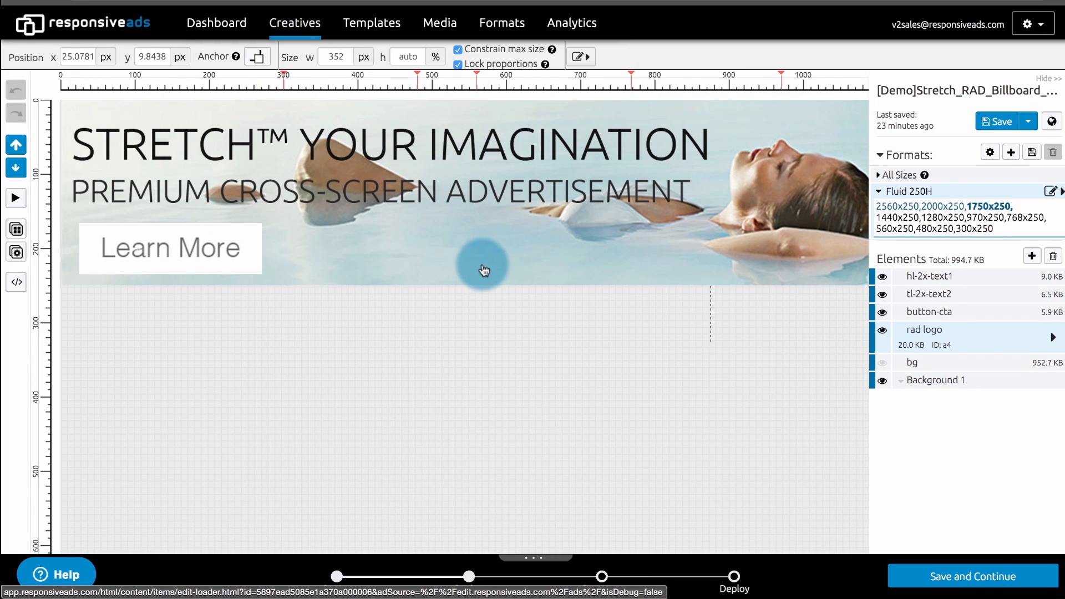
In the 1750x250 size, switch the logo's width and the Learn More button's x position and width to percent units
scroll(368, 336, right, 10)
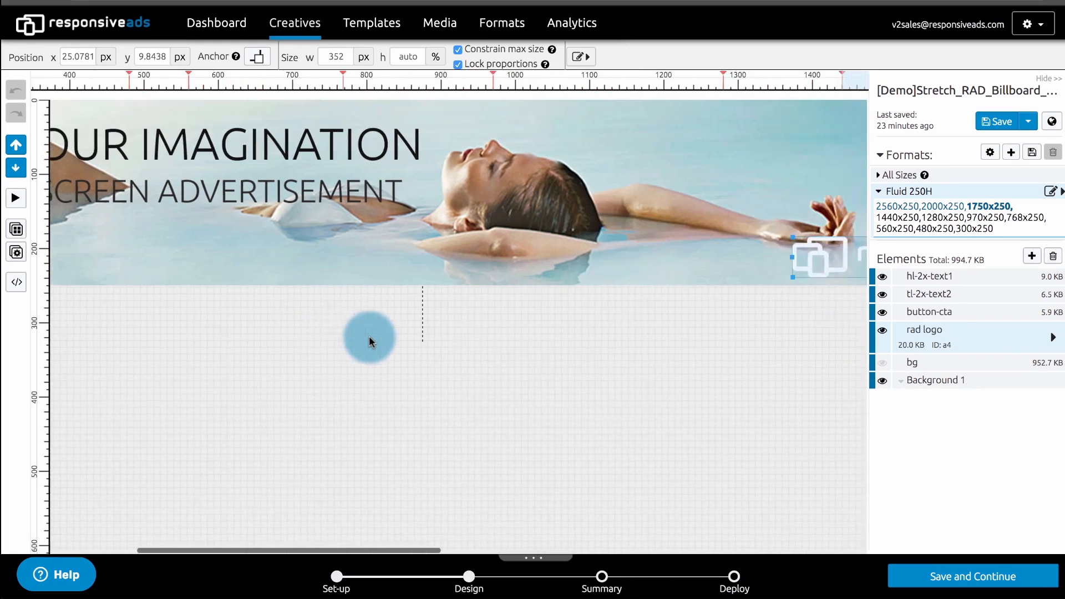
scroll(370, 340, right, 3)
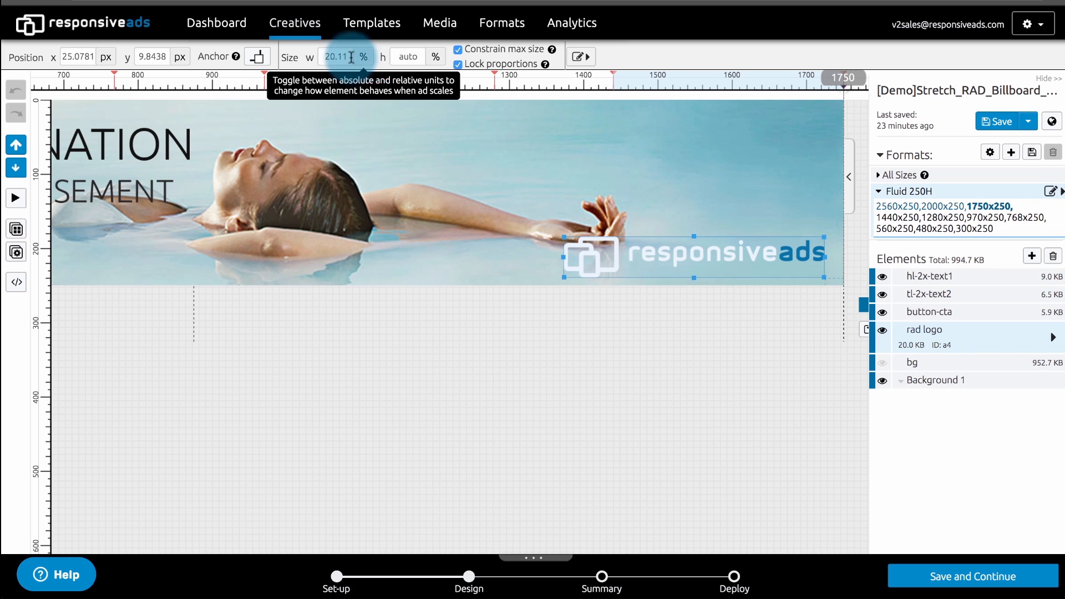
scroll(161, 178, left, 10)
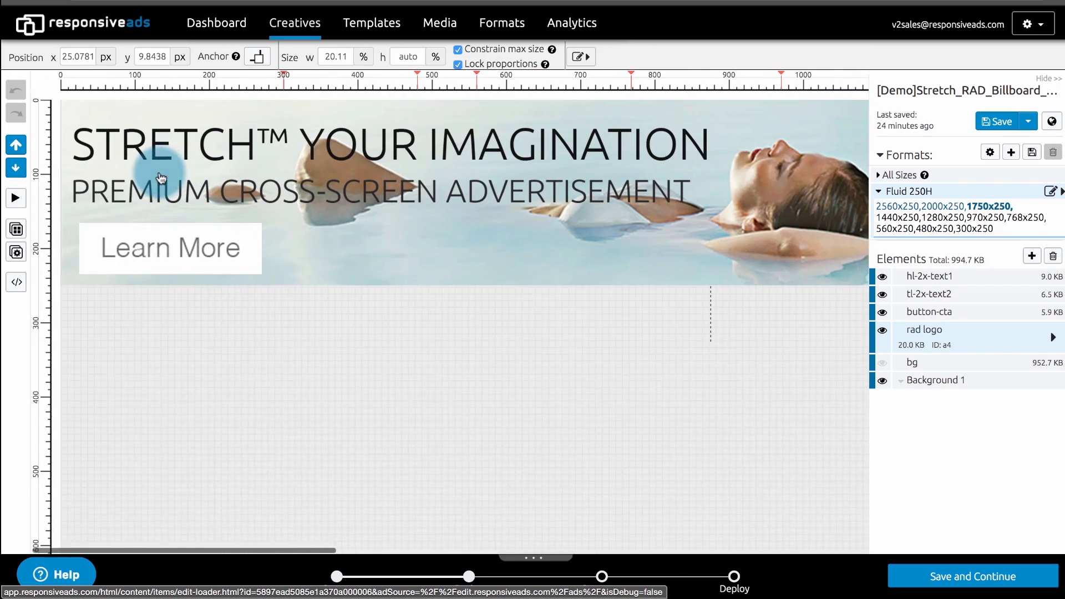
click(170, 255)
click(105, 56)
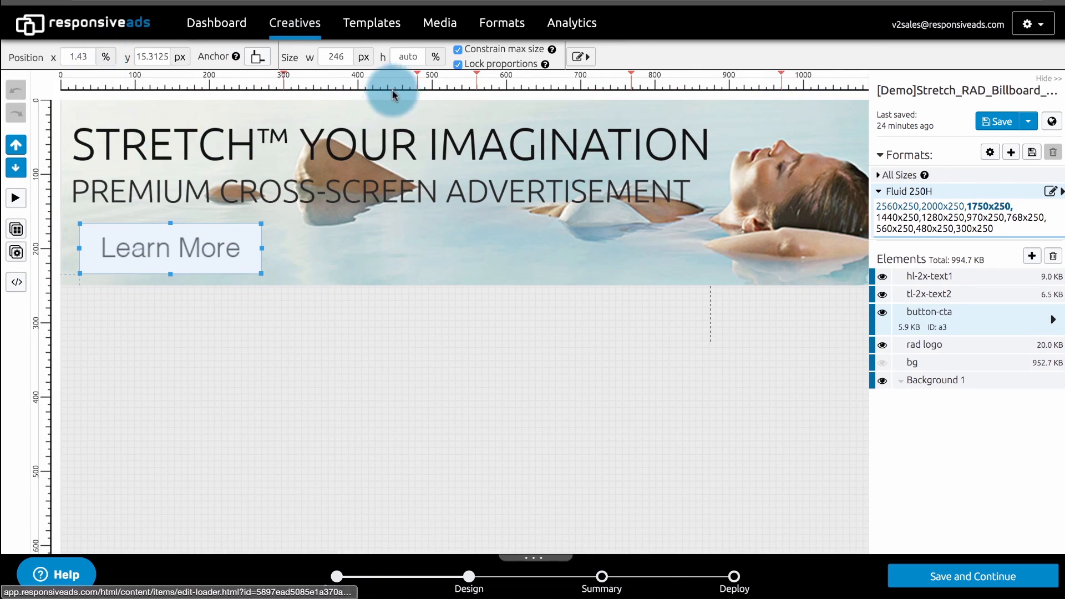
click(363, 56)
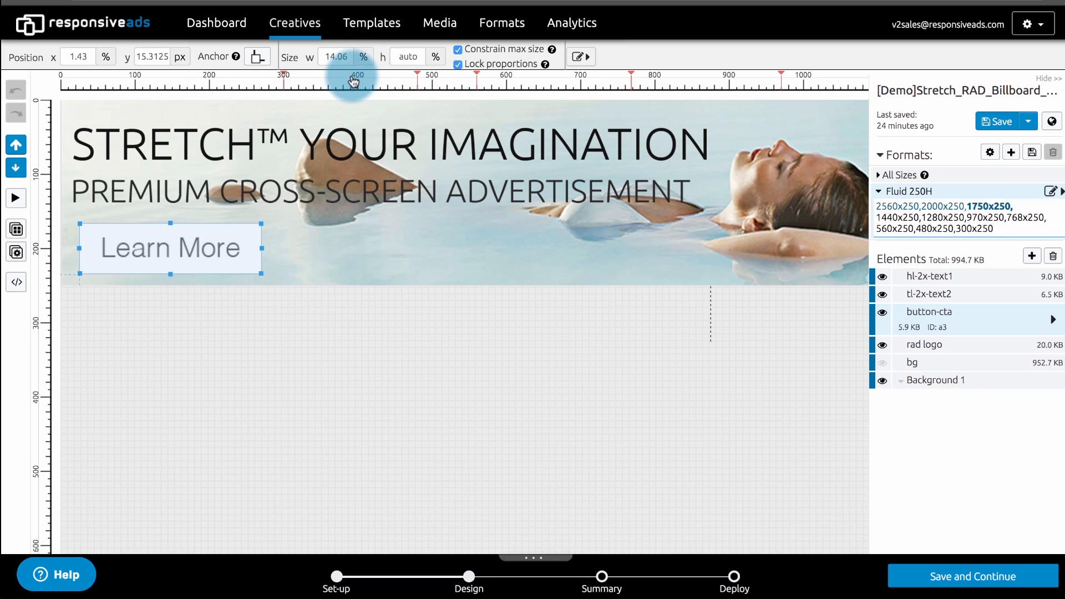
scroll(374, 178, right, 10)
click(663, 255)
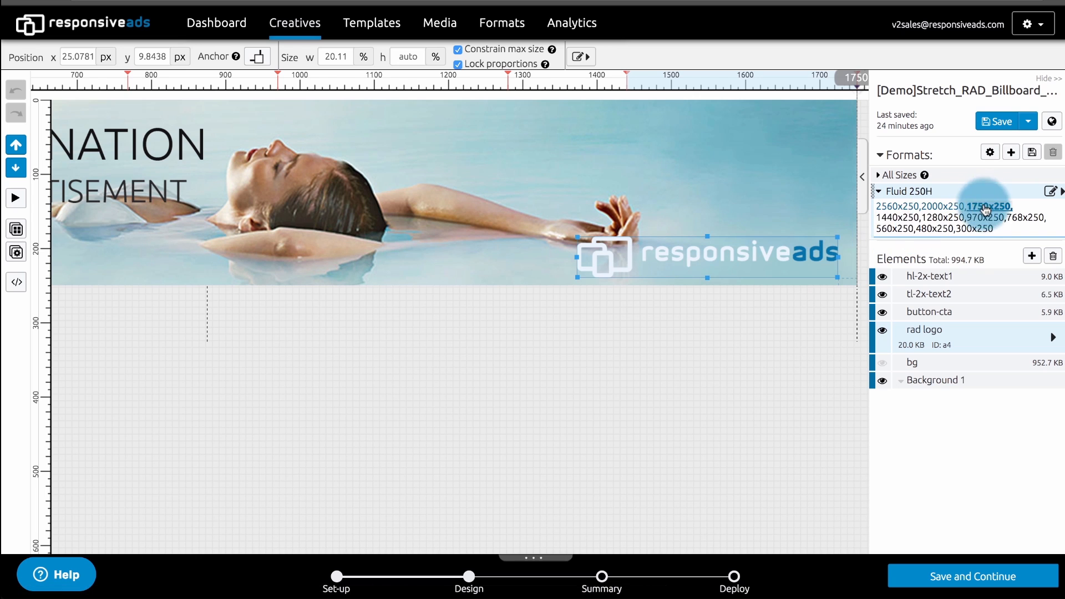
Open the 1440x250 size and check the placement and scaling of its elements
click(889, 218)
scroll(543, 239, left, 10)
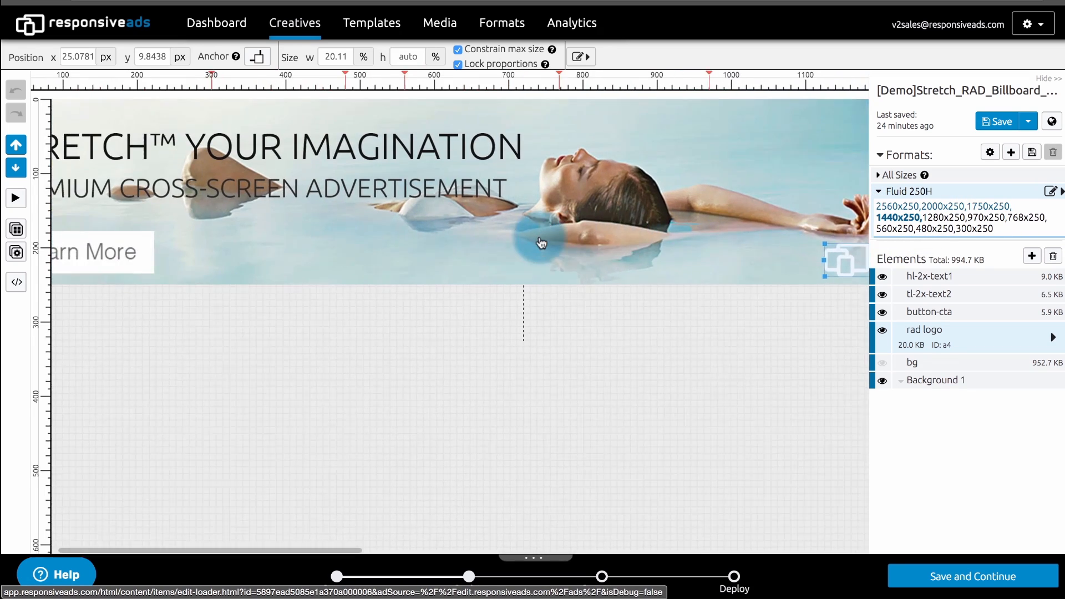
click(882, 382)
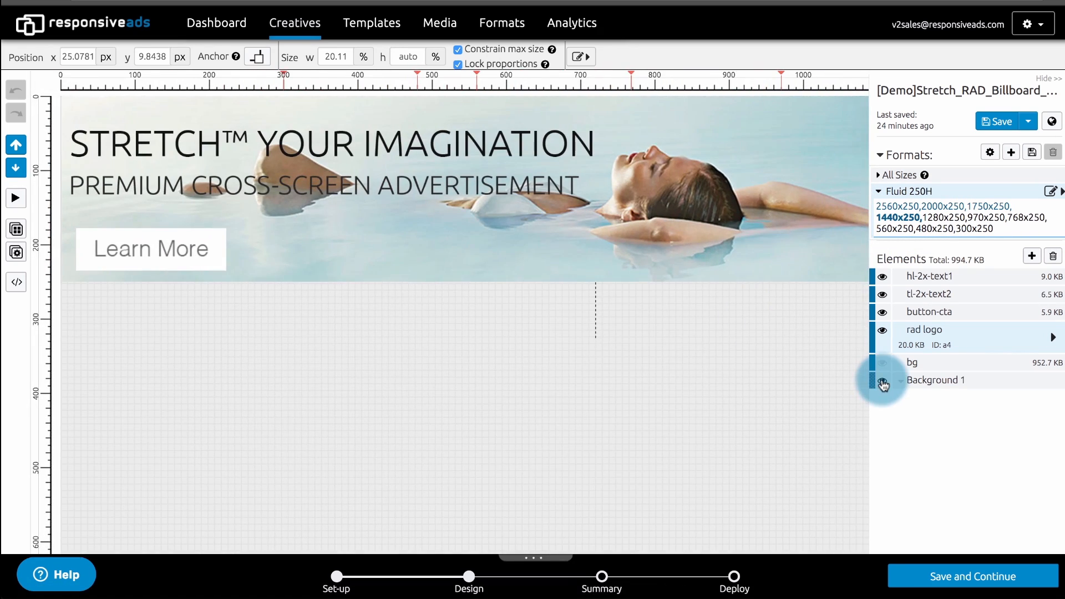
click(598, 220)
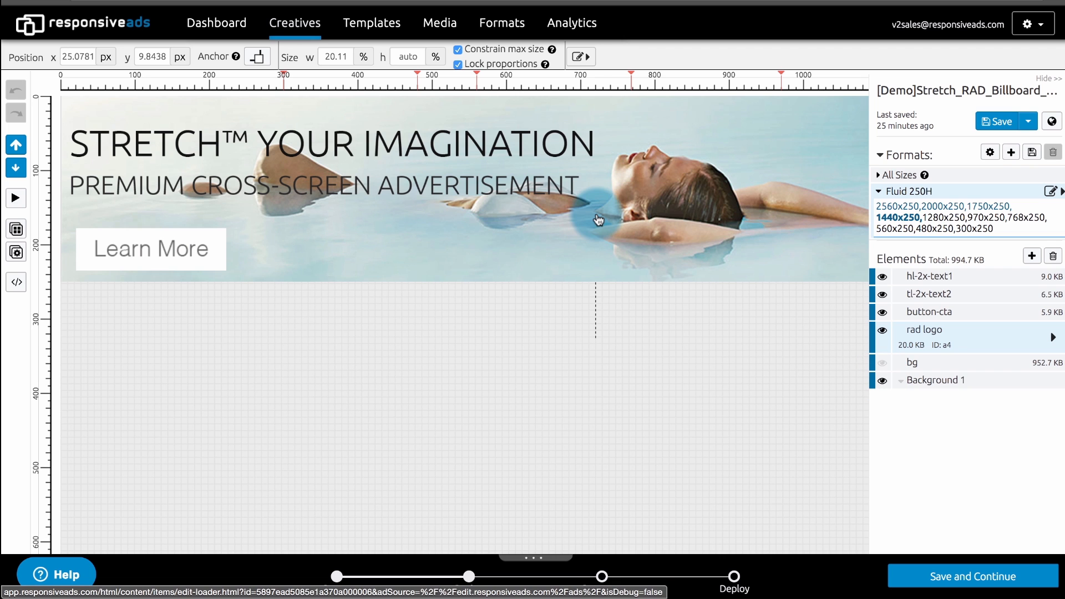
Open the 970x250 size and move the headline up, with the tagline below it at y 66 px
scroll(665, 227, right, 5)
click(943, 216)
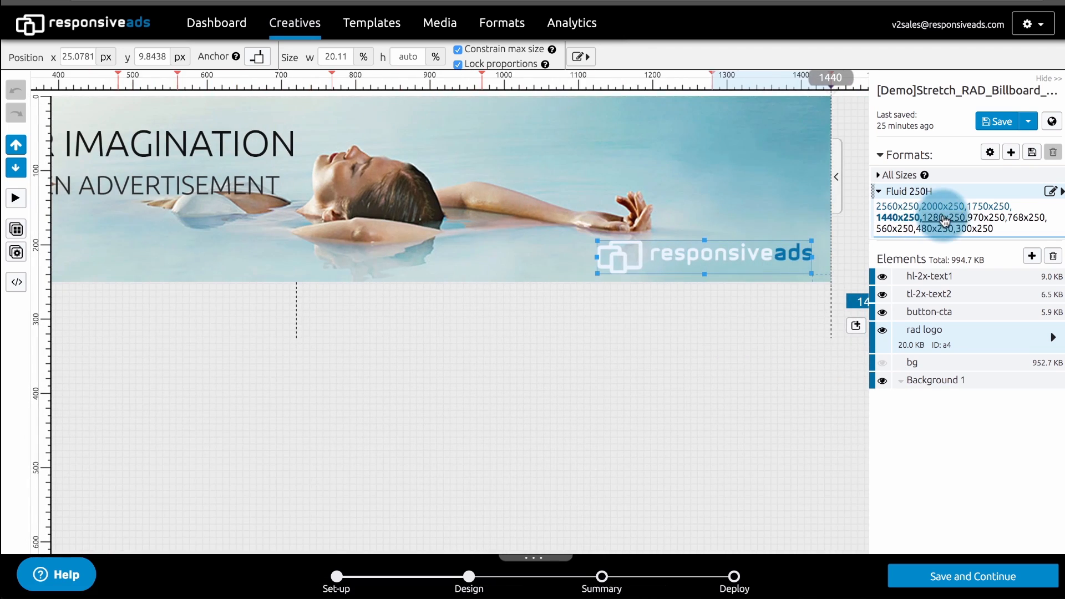
click(985, 217)
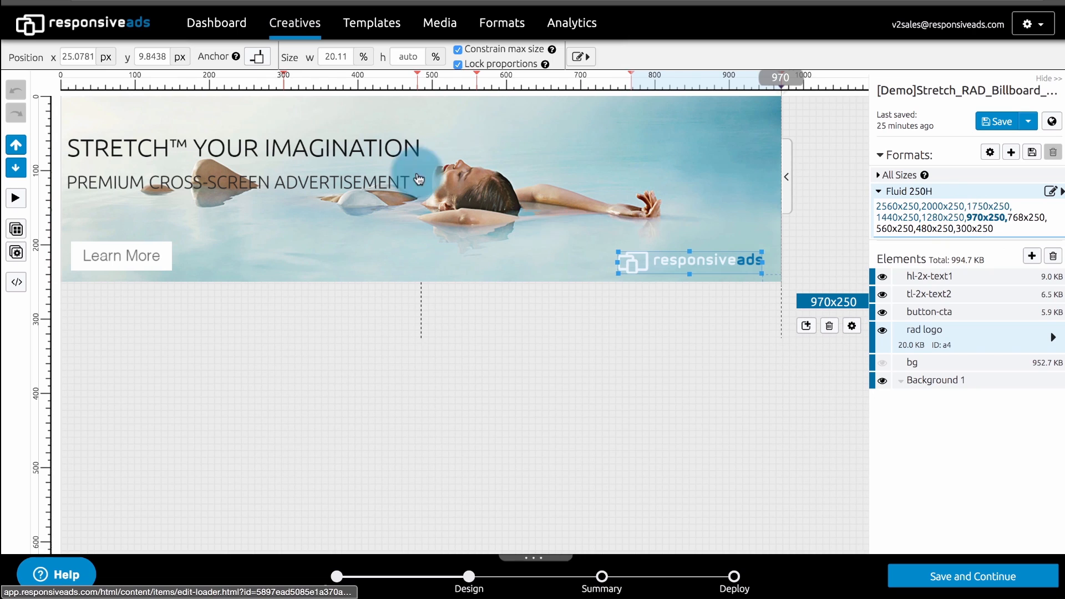
click(301, 145)
drag(301, 144, 301, 119)
drag(319, 182, 323, 153)
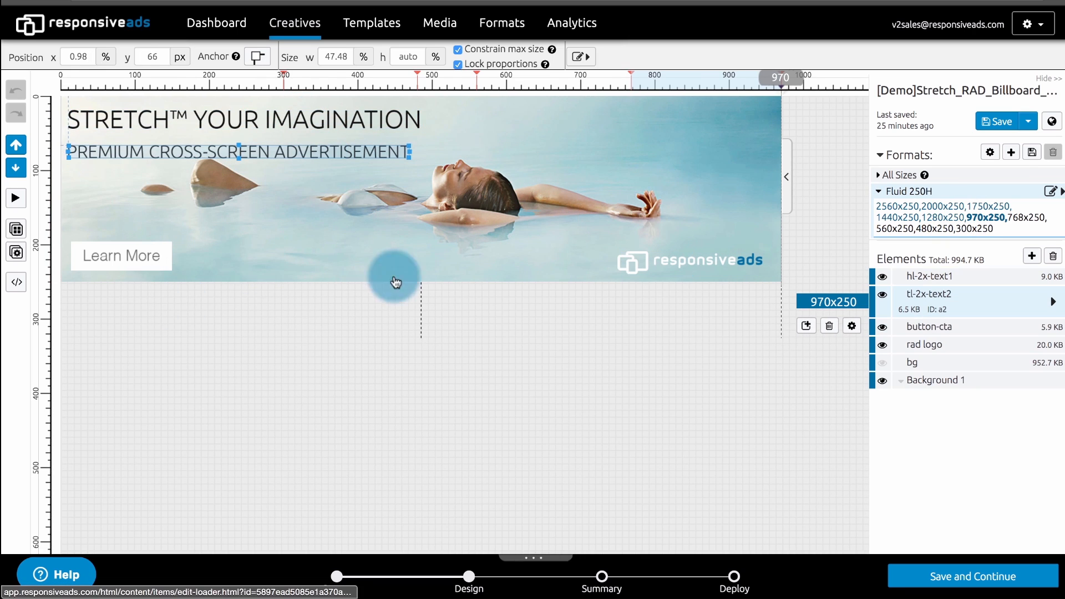
In the 970x250 size, switch the logo's x position to percent and the logo, headline, tagline and button widths to pixels
click(703, 262)
click(105, 57)
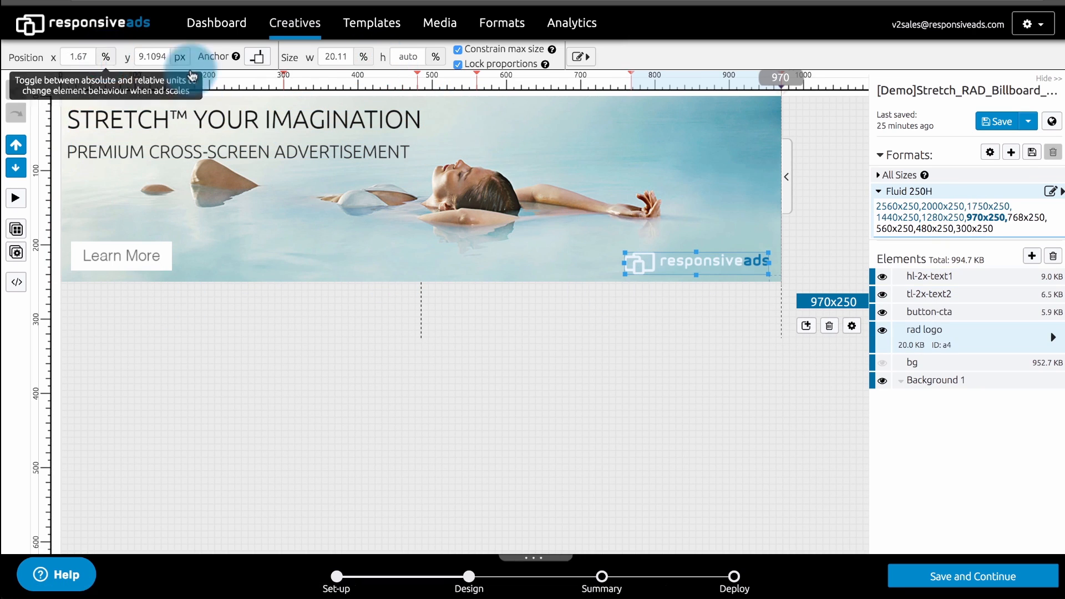
click(364, 56)
click(366, 119)
click(364, 59)
click(367, 152)
click(366, 58)
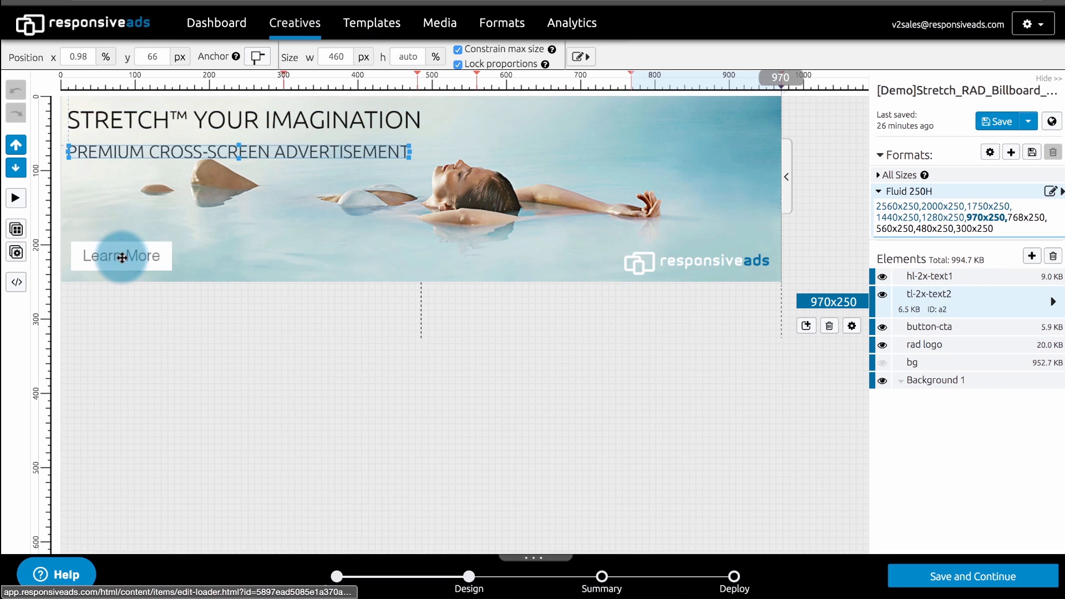
click(122, 257)
click(366, 58)
In the 560x250 size, switch the headline and tagline widths to percent and enlarge the Learn More button to 162 px wide
click(1021, 217)
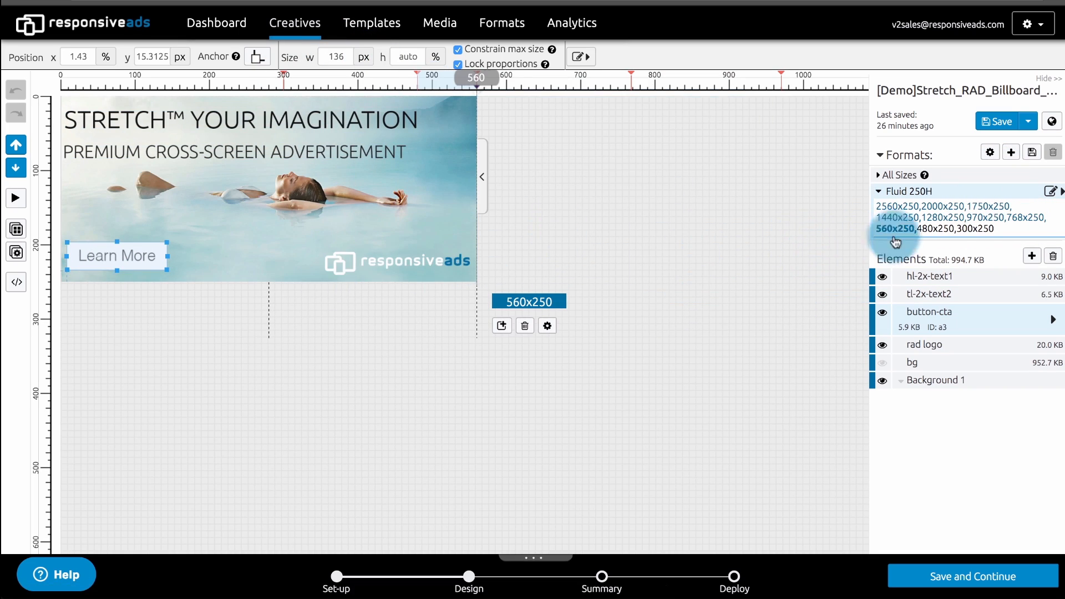
click(935, 228)
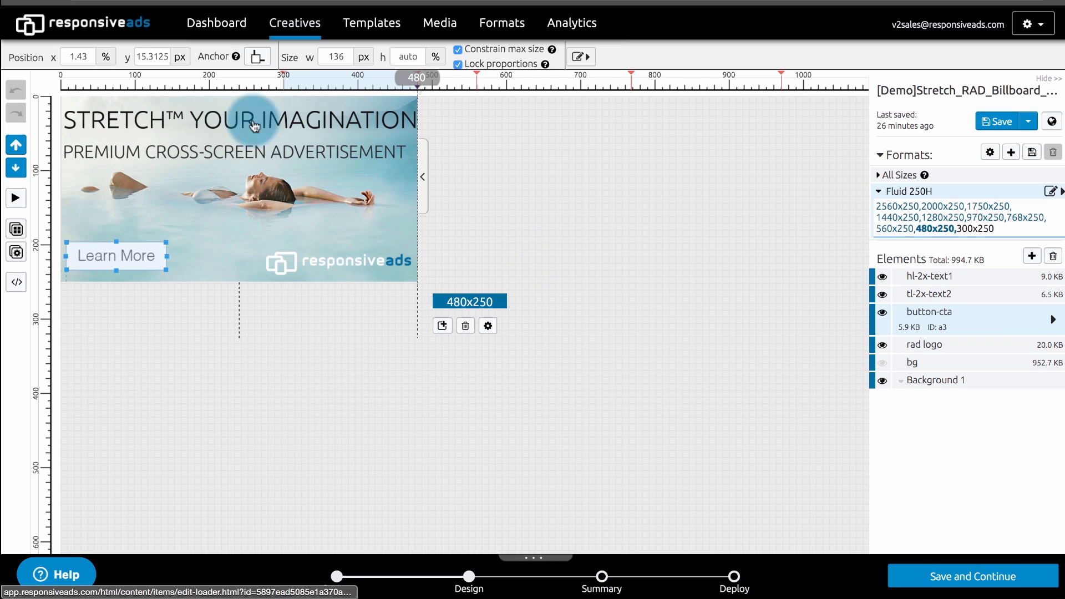
click(890, 229)
click(375, 114)
click(375, 119)
click(364, 61)
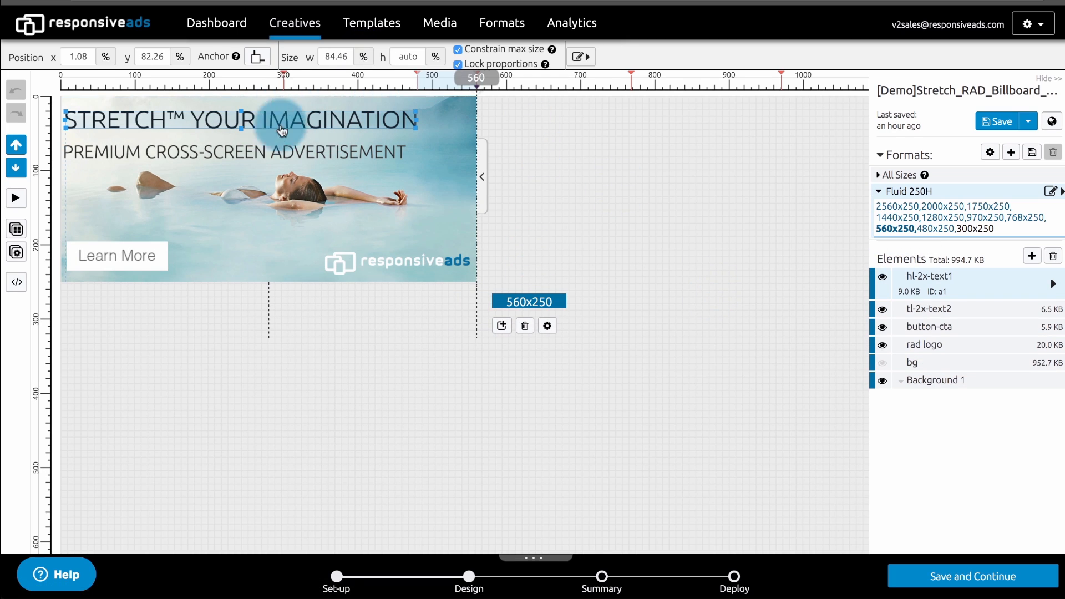
click(286, 151)
click(107, 250)
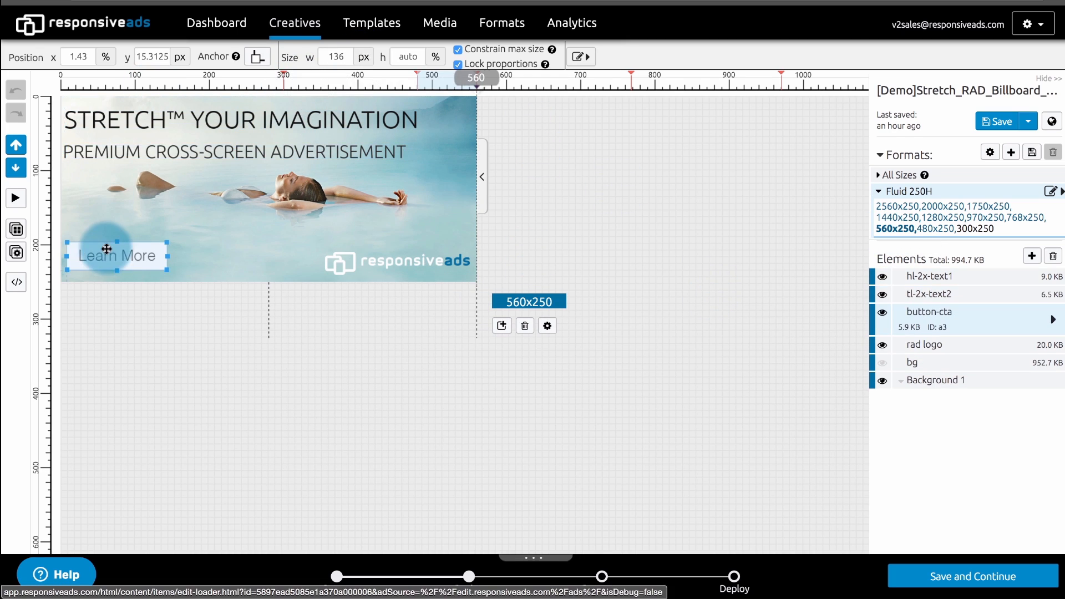
click(373, 263)
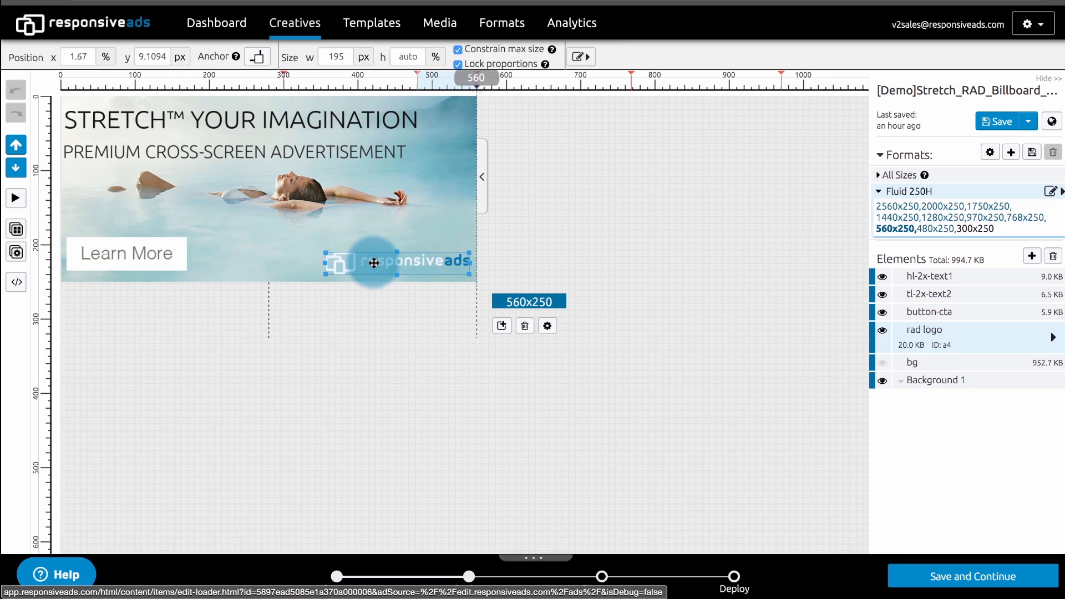
In the 560x250 size, anchor the headline and tagline to the top edge, centered horizontally, and center the Learn More button below them
click(233, 120)
click(257, 58)
click(345, 127)
click(308, 150)
click(257, 57)
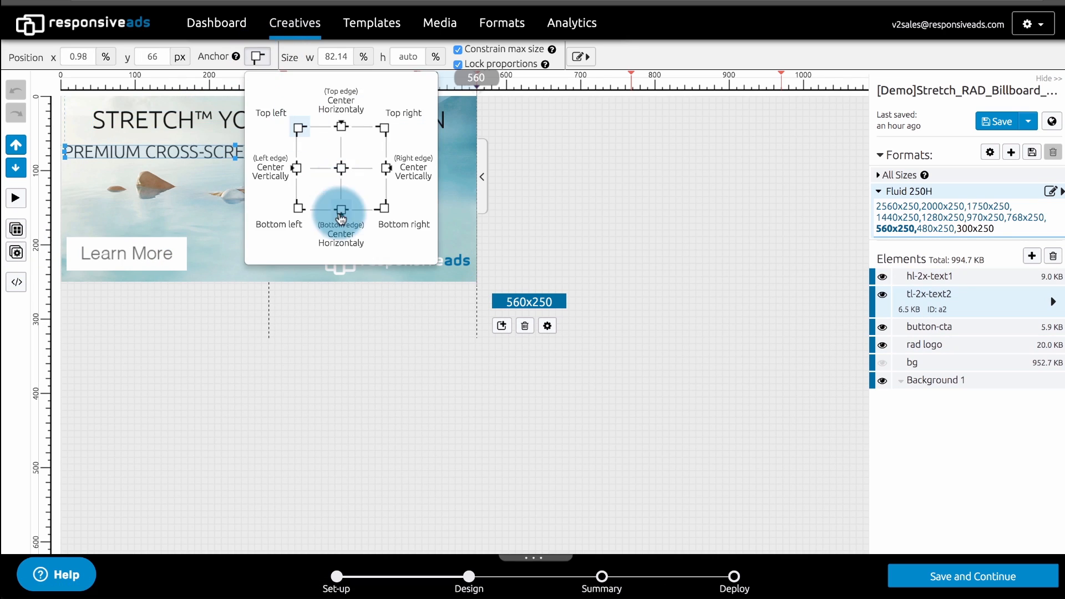
click(344, 128)
click(323, 118)
click(257, 58)
click(344, 127)
drag(116, 254, 295, 237)
Copy the layout from the 560x250 size to the 480x250 size
click(16, 231)
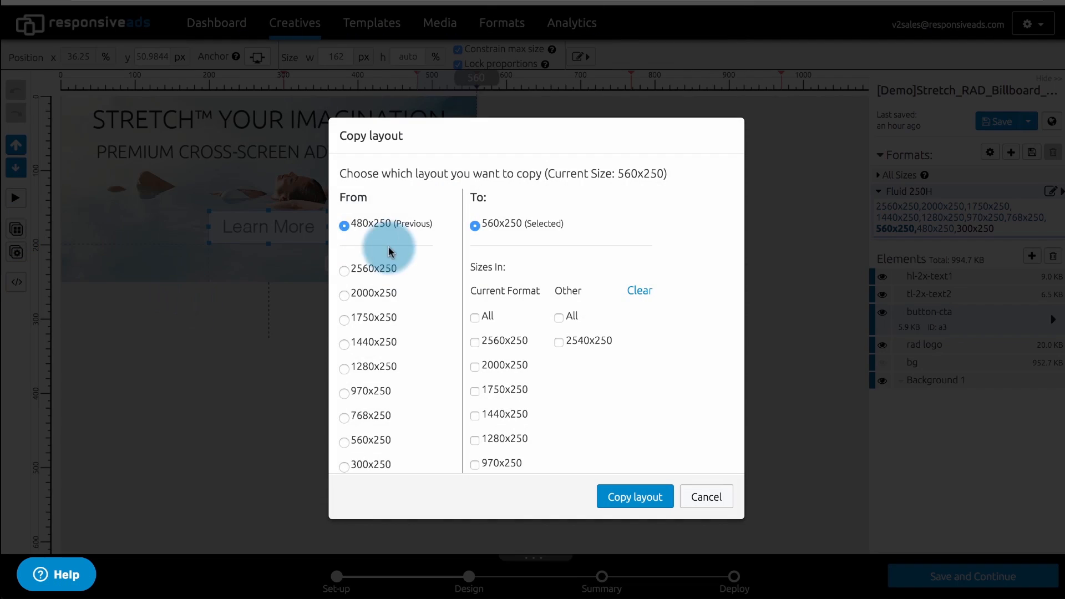
scroll(375, 278, down, 3)
click(361, 307)
click(502, 407)
click(634, 496)
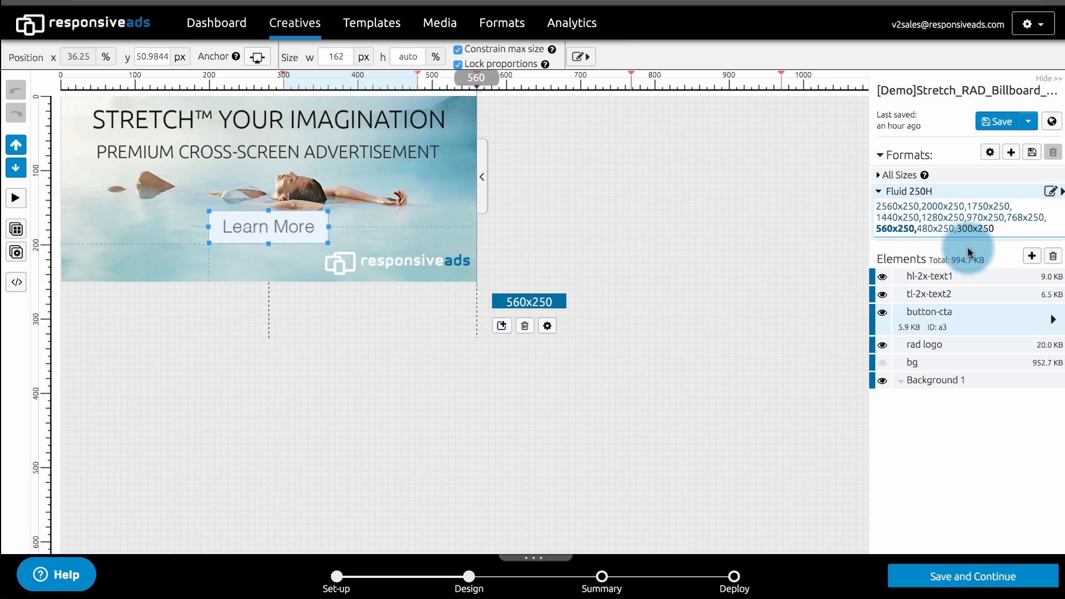
In the 480x250 size, switch the widths of the logo and the Learn More button to percent
click(936, 228)
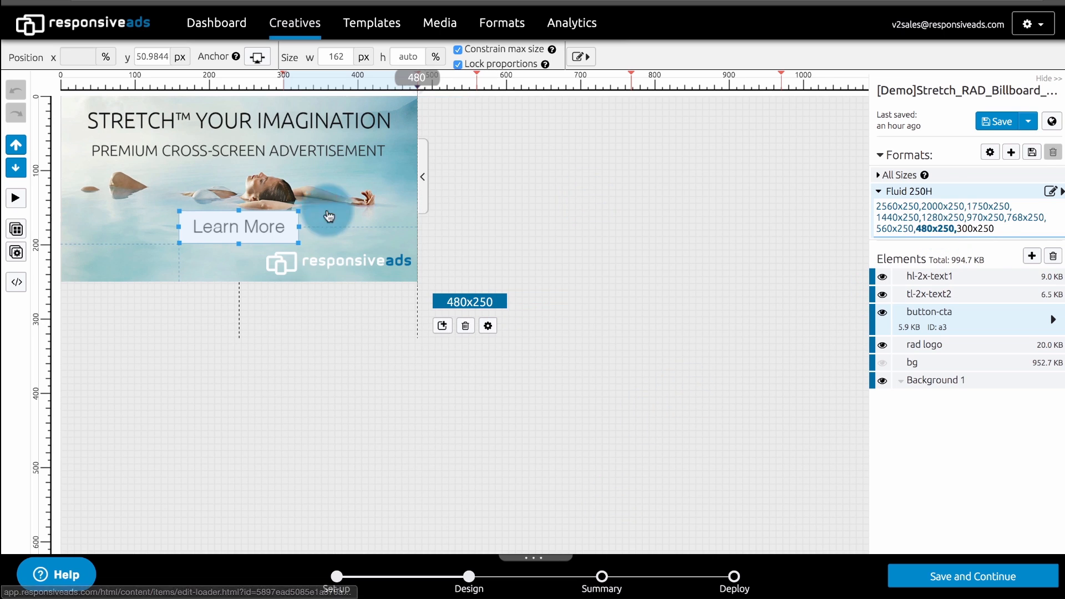
click(332, 266)
click(365, 56)
click(254, 224)
click(365, 57)
Open the 300x250 size and enlarge the Learn More button, keeping it centered horizontally
click(970, 227)
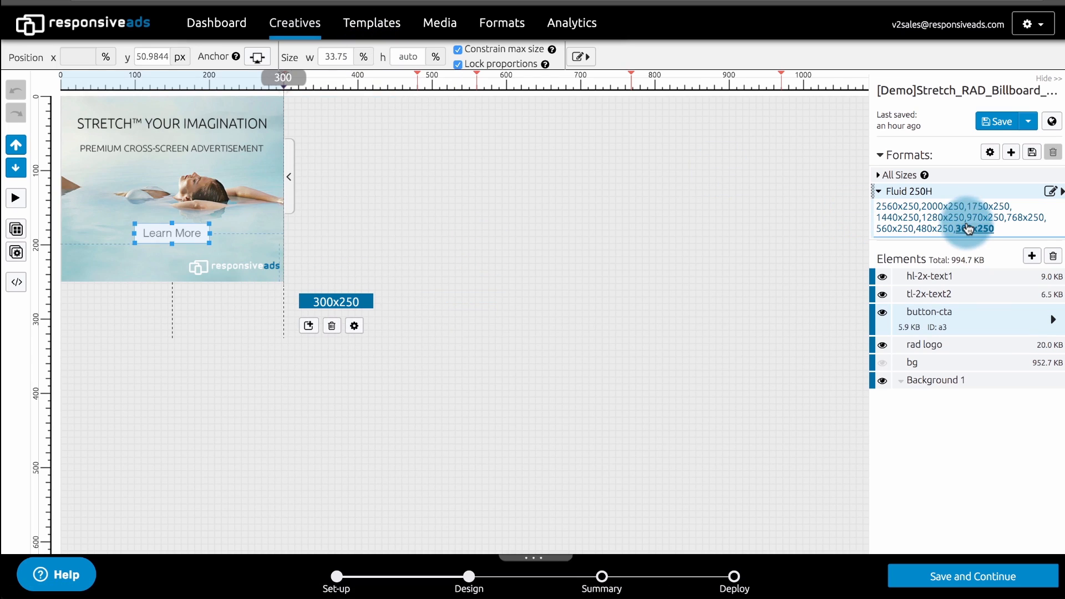
click(178, 231)
click(502, 201)
click(227, 221)
click(351, 220)
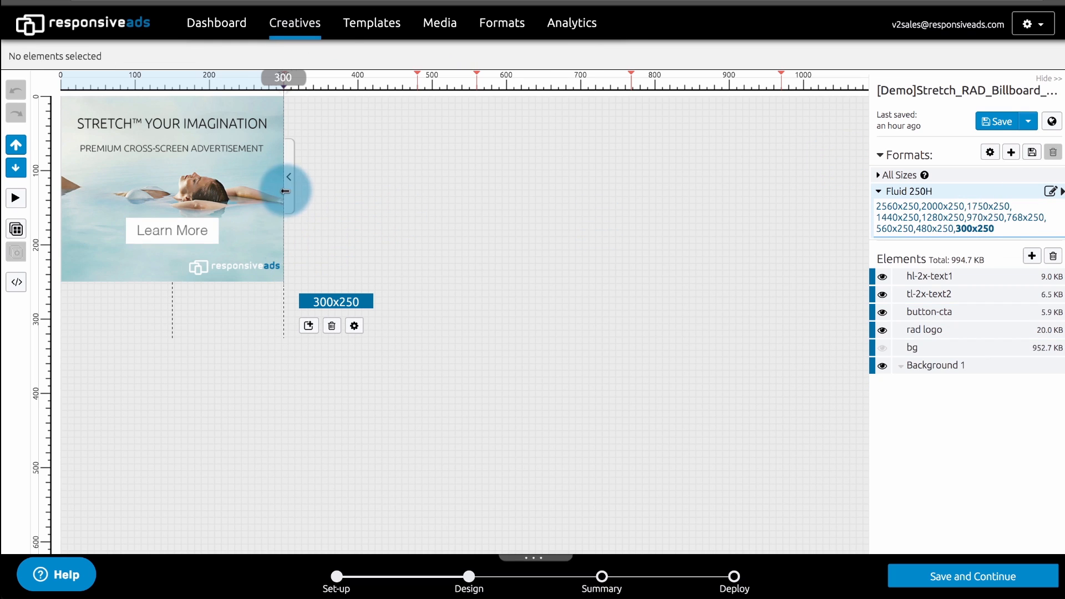
Stretch the ad canvas from 300 px wide upward to check how the elements respond across the breakpoints
drag(285, 191, 656, 213)
drag(414, 203, 838, 195)
In the 1440x250 size, move the headline up to y 75.29% and the tagline up to y 83 px
click(897, 217)
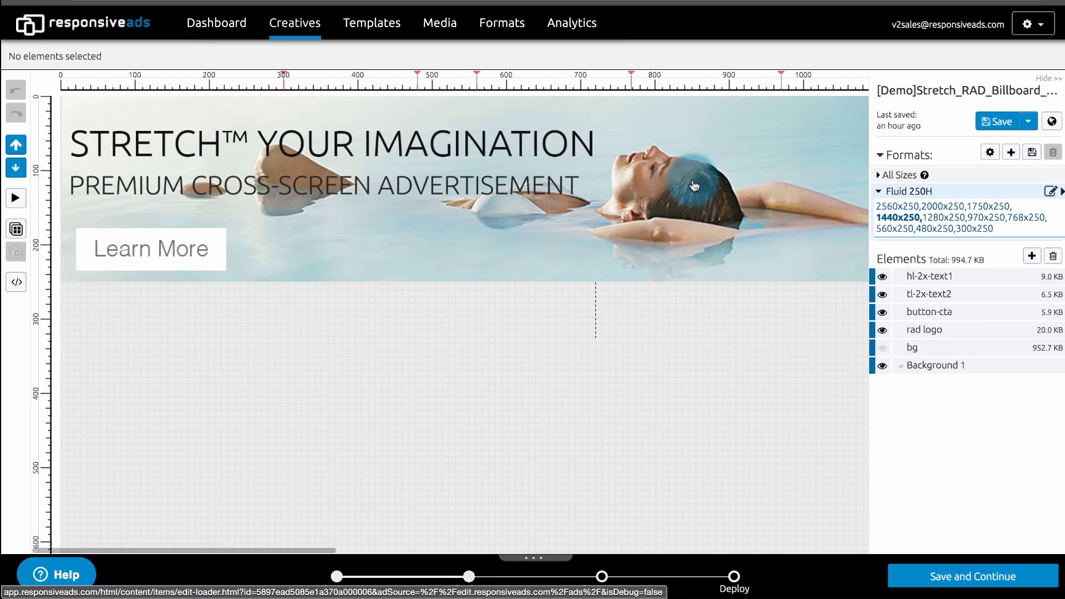
click(536, 139)
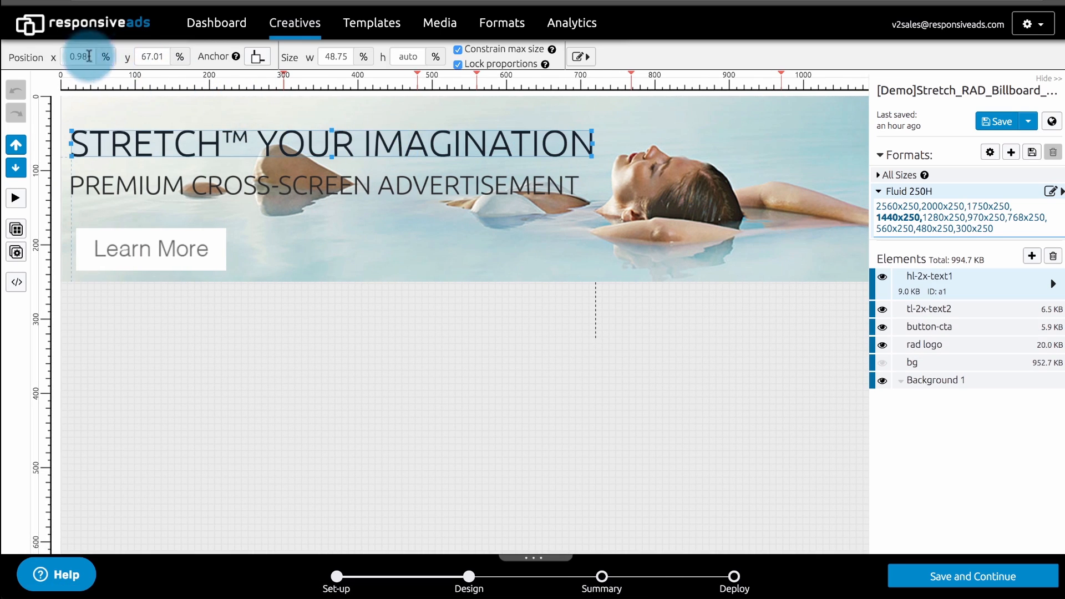
drag(145, 141, 148, 126)
drag(176, 191, 185, 167)
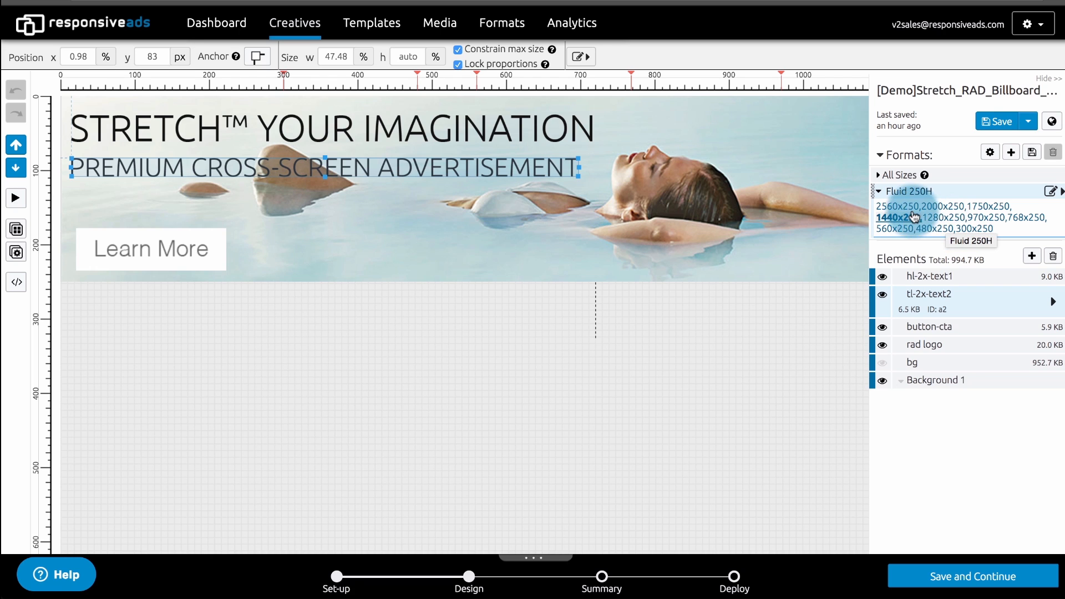
Copy the headline's position, size, animation and style settings from 1440x250 to 1280x250, and save the creative
click(174, 121)
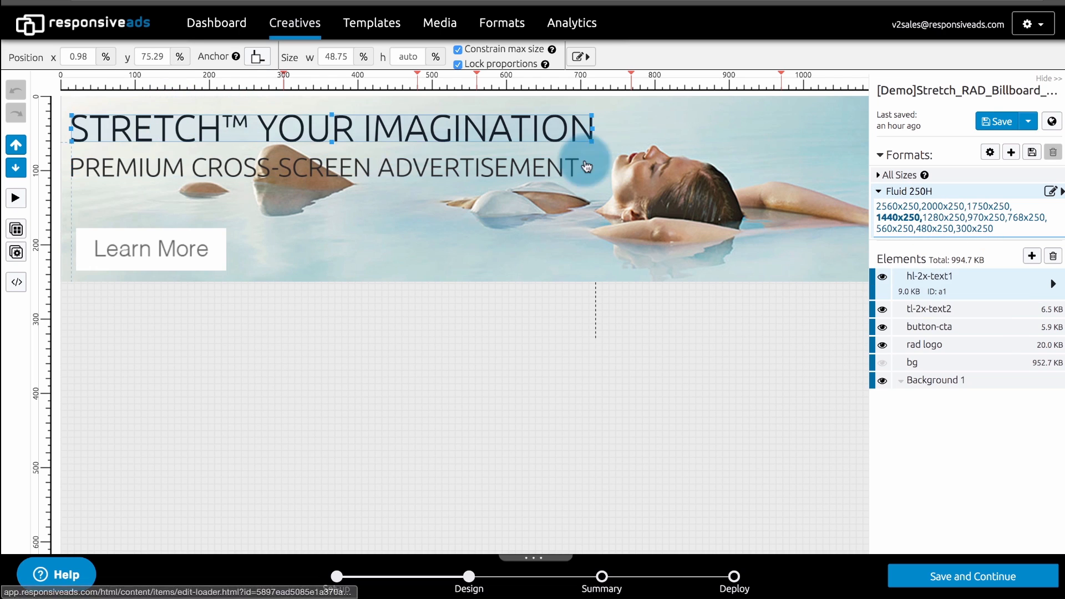
click(17, 252)
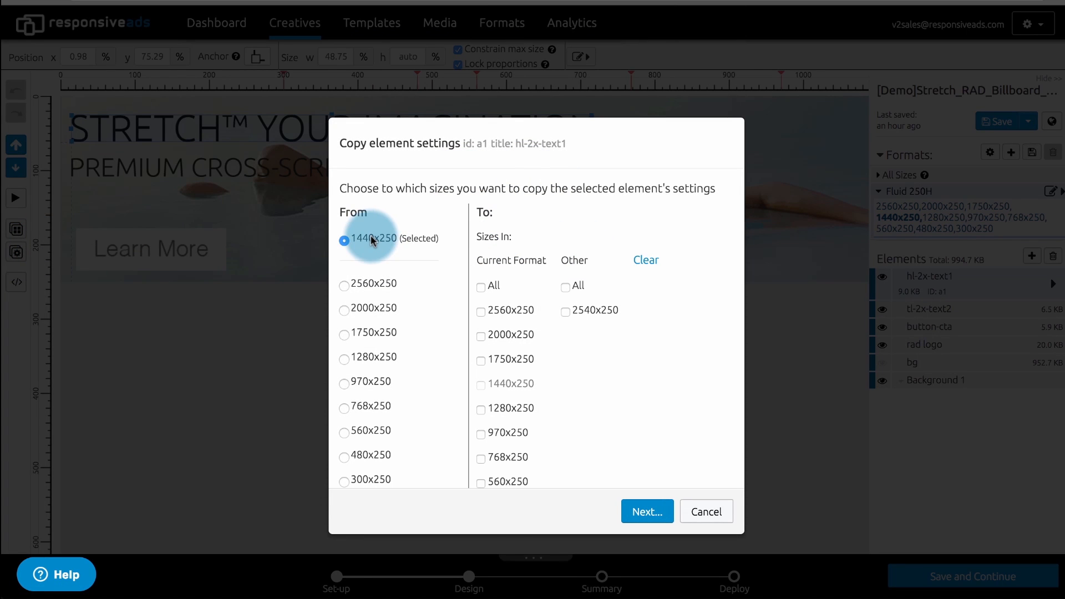
scroll(376, 232, down, 3)
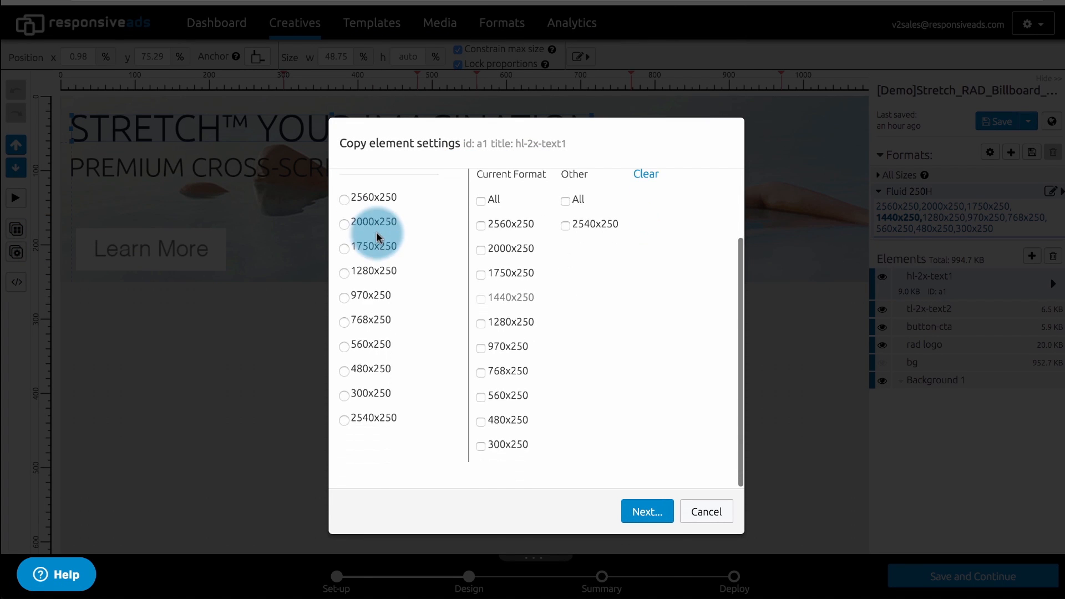
click(514, 325)
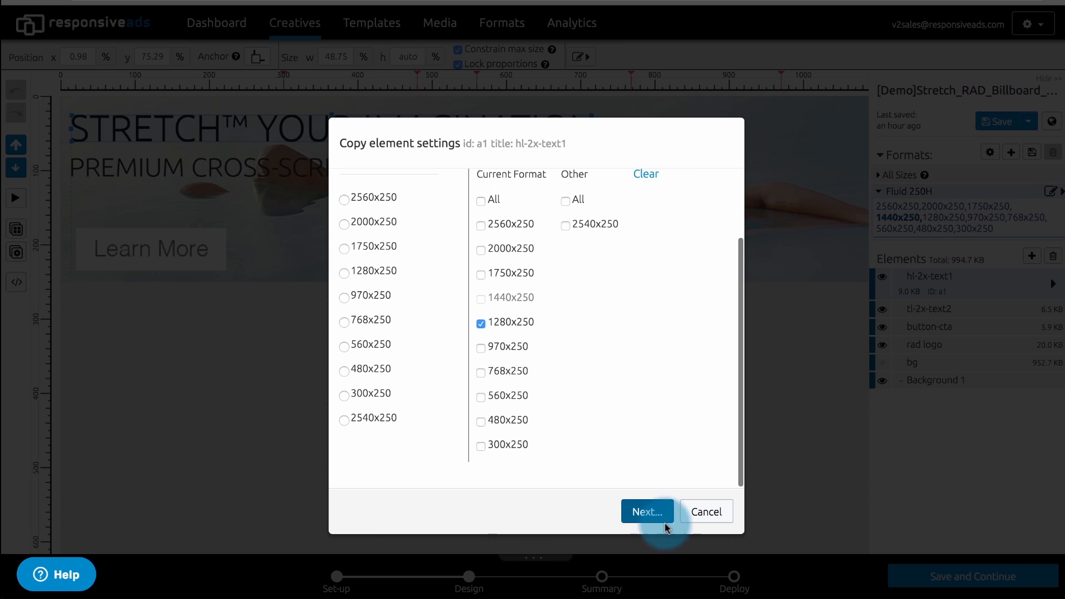
click(643, 511)
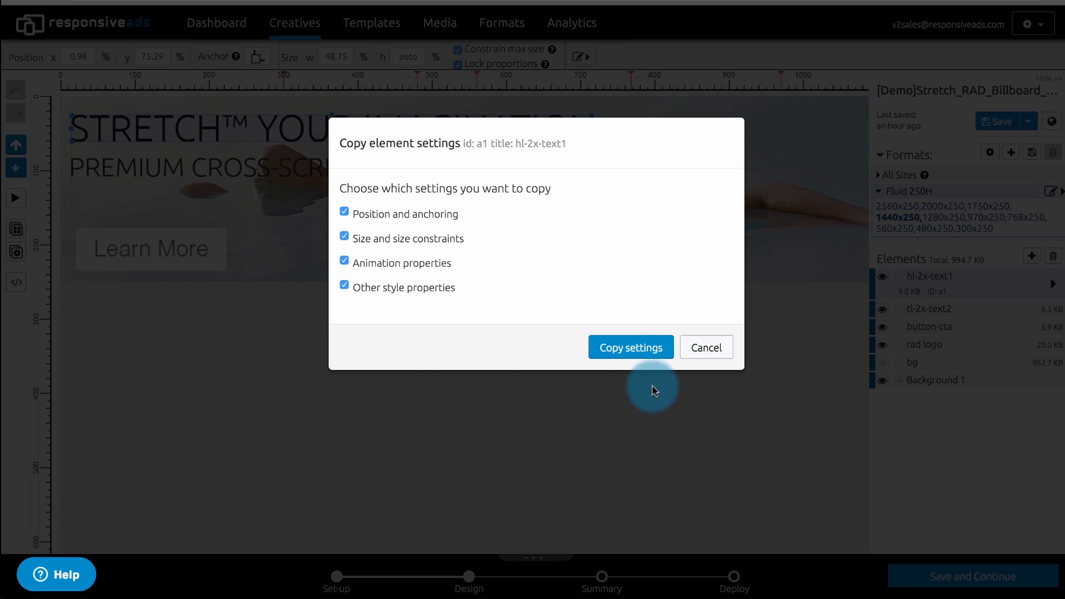
click(631, 349)
click(997, 122)
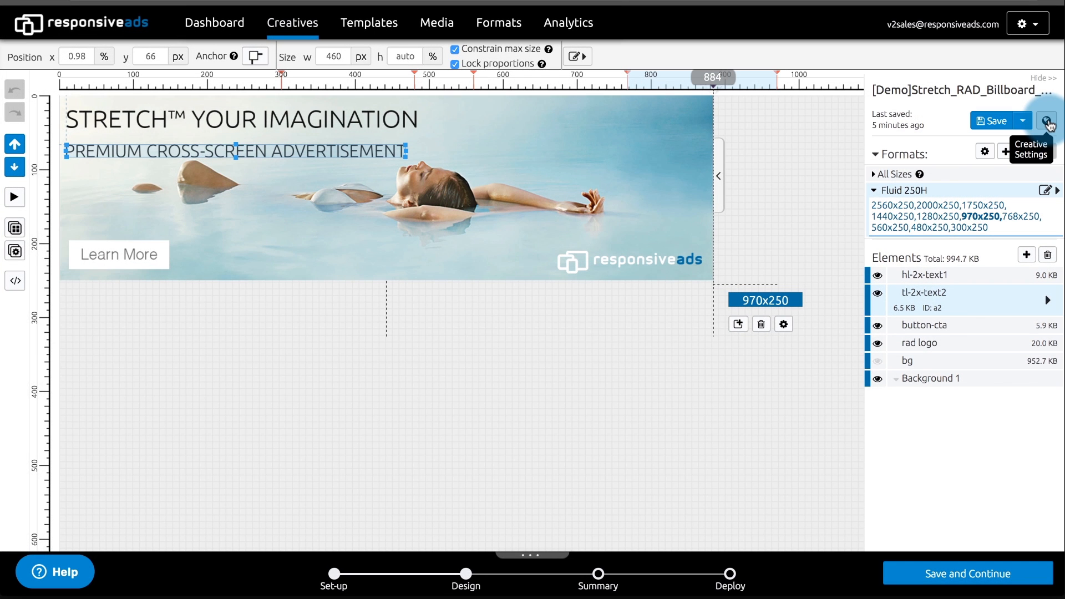
In the creative settings, optimize all images with lossy compression and apply the result
click(1046, 121)
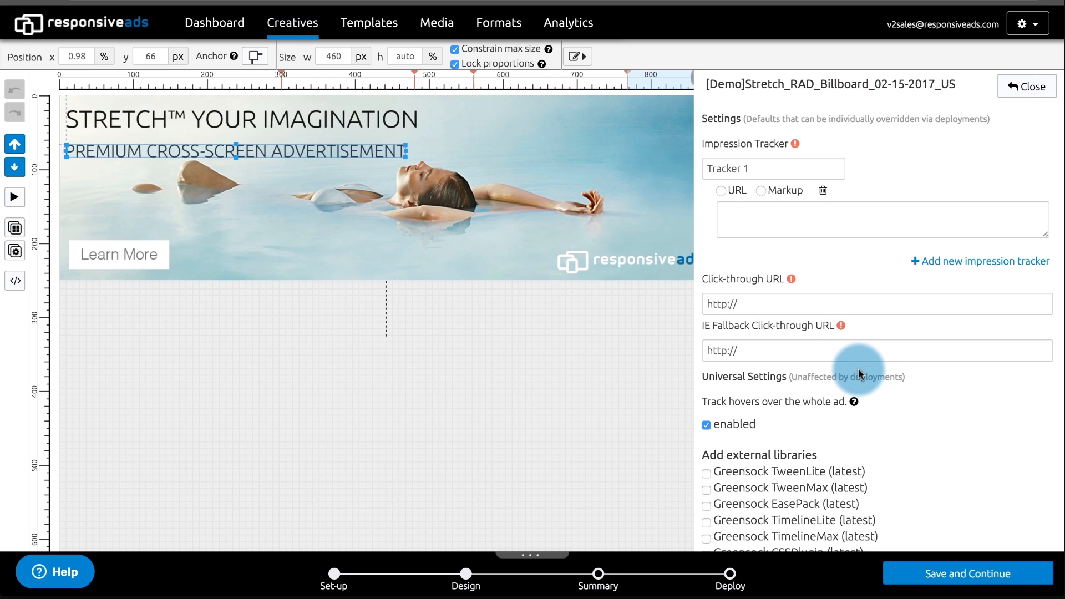
scroll(858, 368, down, 3)
scroll(858, 369, down, 1)
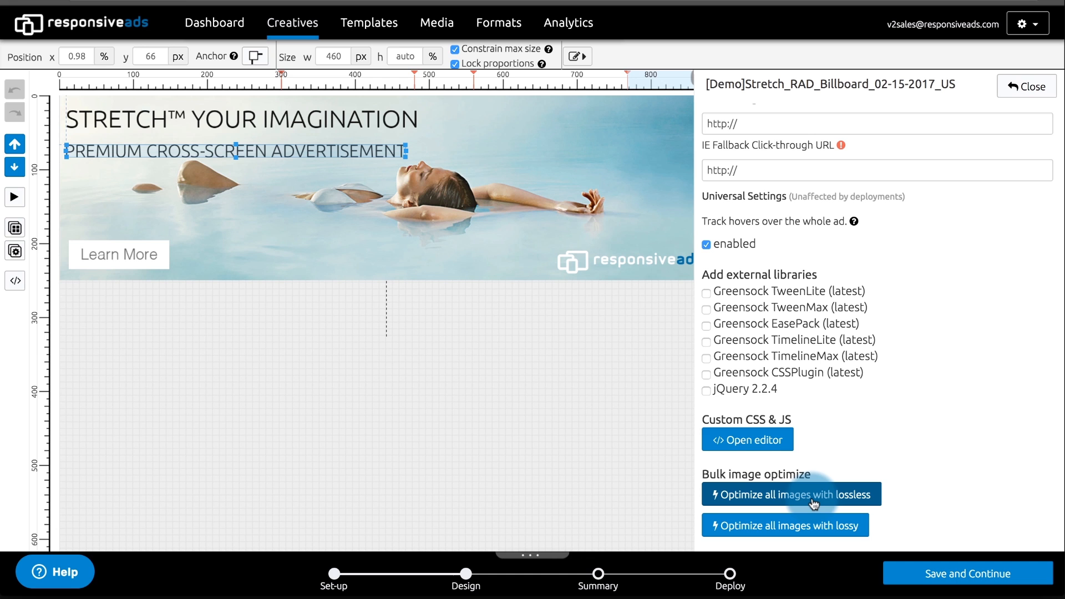
click(810, 526)
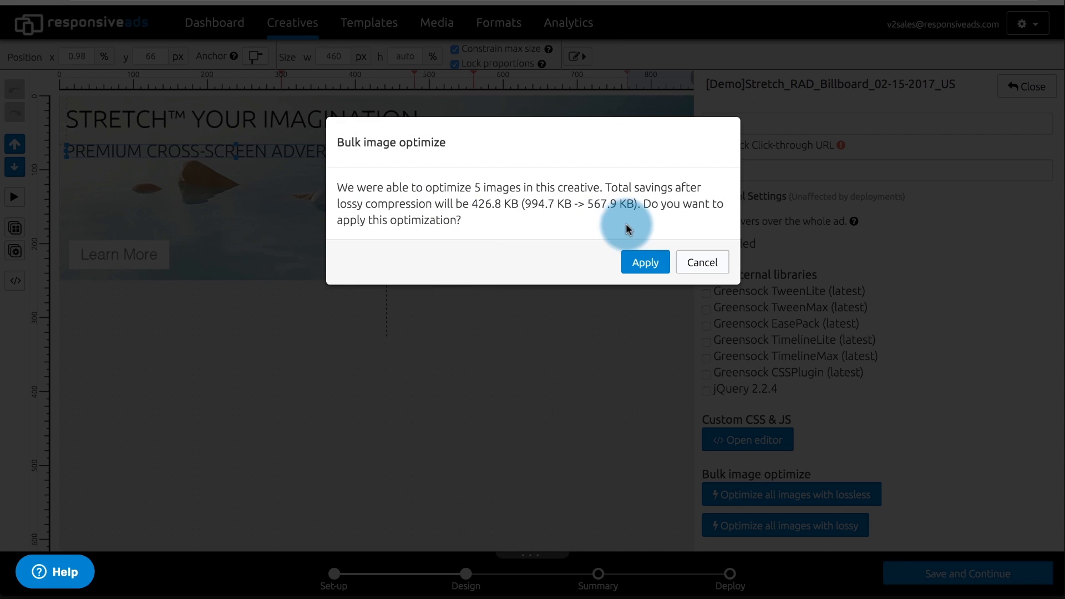
click(641, 263)
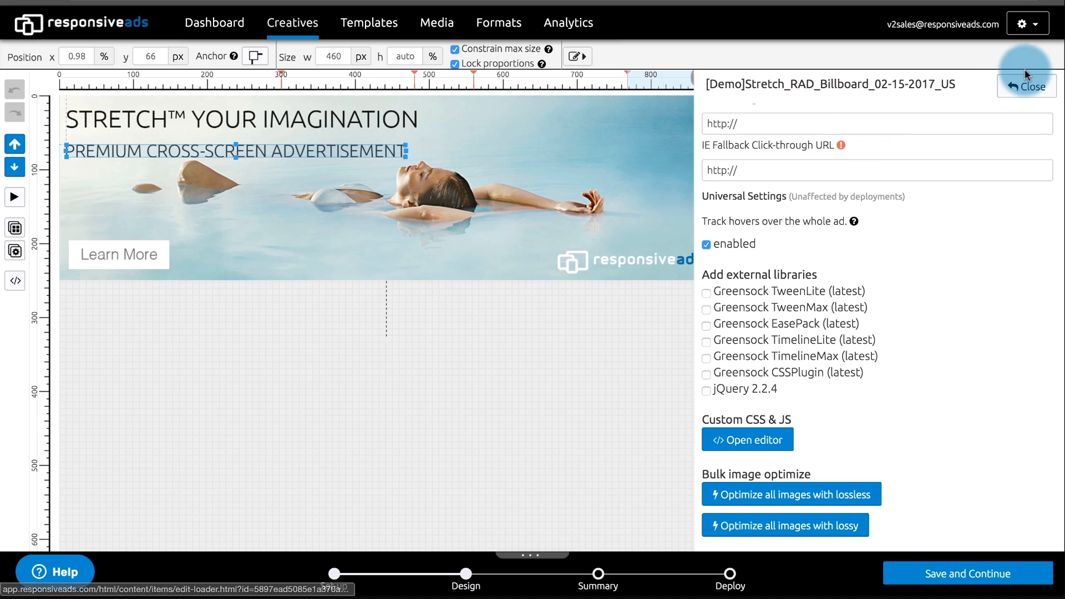
click(1031, 87)
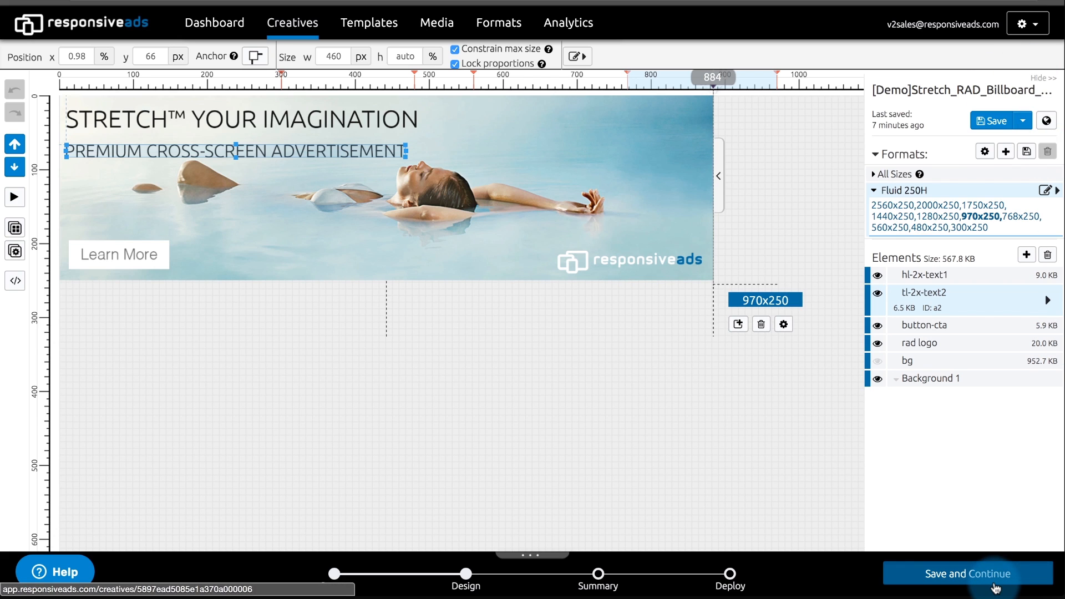
Save the creative, continue to its summary page and bring up the ad deployments section
click(993, 583)
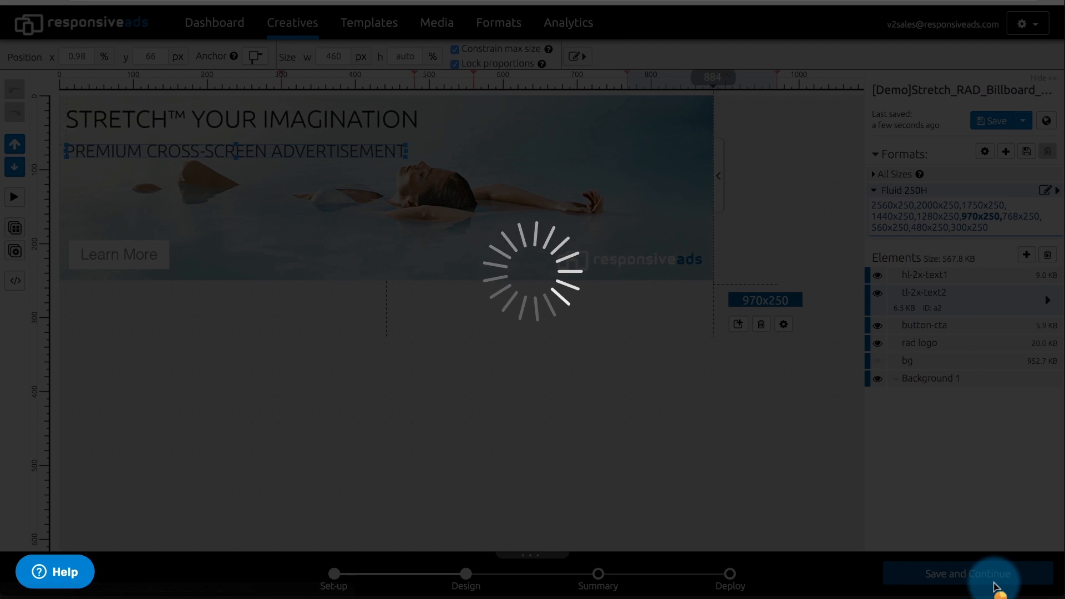
scroll(369, 173, down, 5)
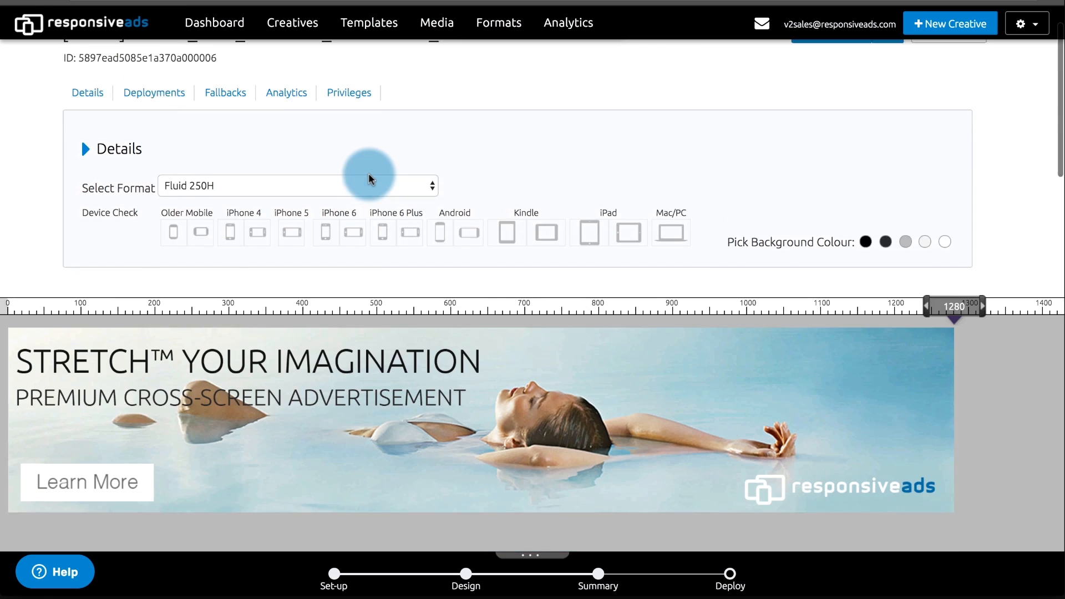
scroll(370, 179, down, 6)
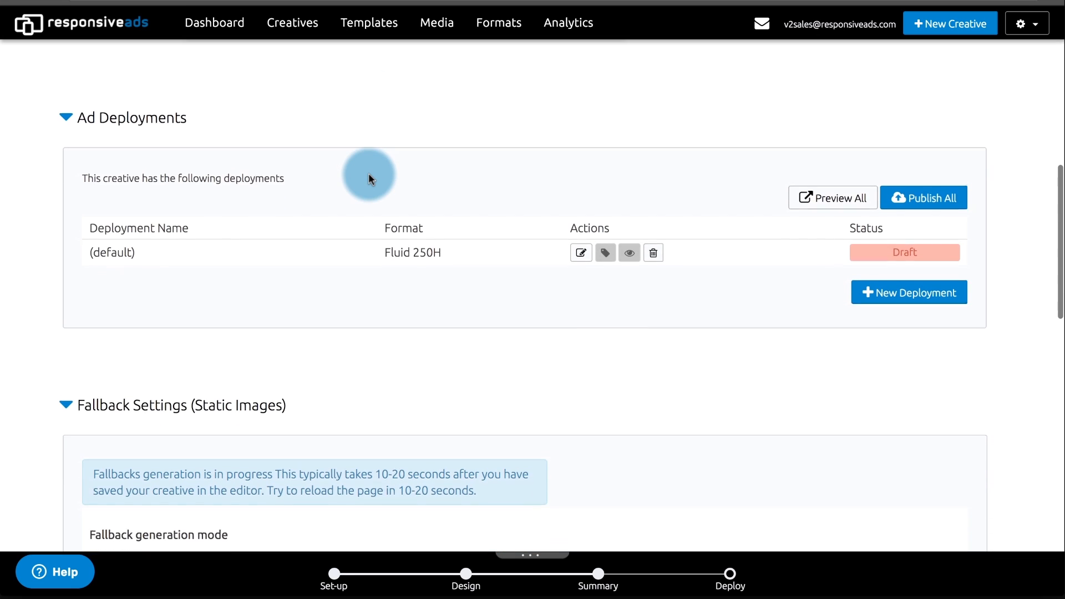
Examine the default deployment's name, format, impression tracker and clickthrough settings, and leave them without saving
click(581, 250)
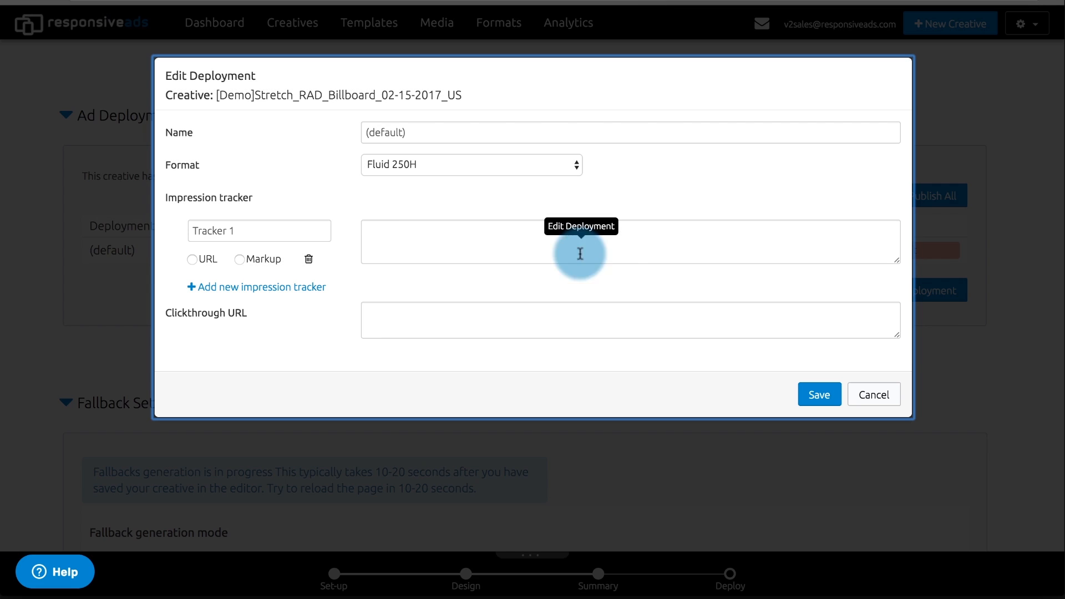
click(878, 396)
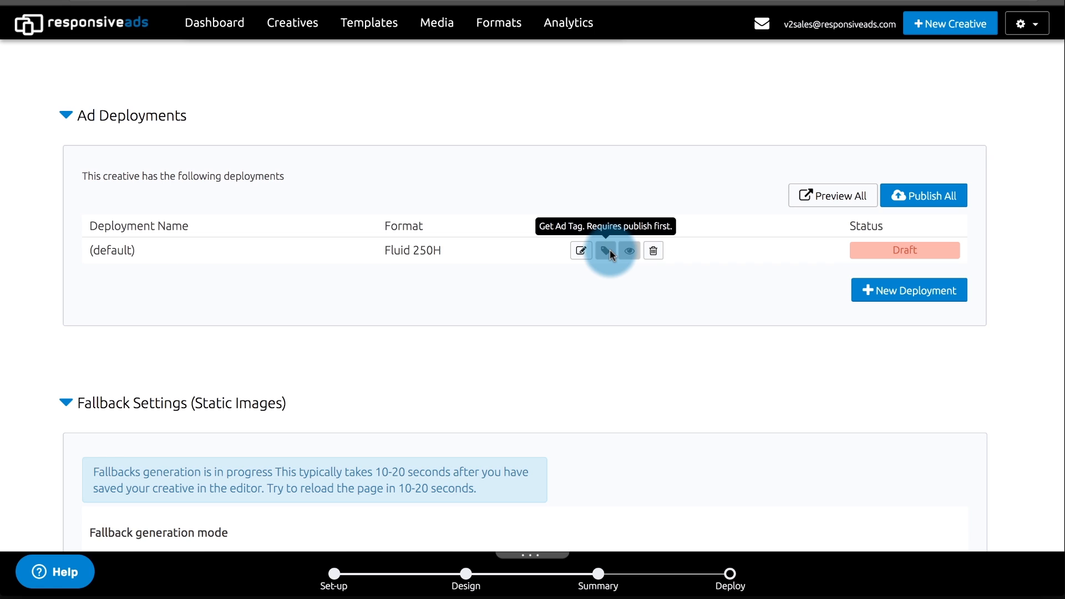
Review the creative's summary page from its header to the Privileges section, and show the privilege levels available for other users
scroll(611, 248, up, 8)
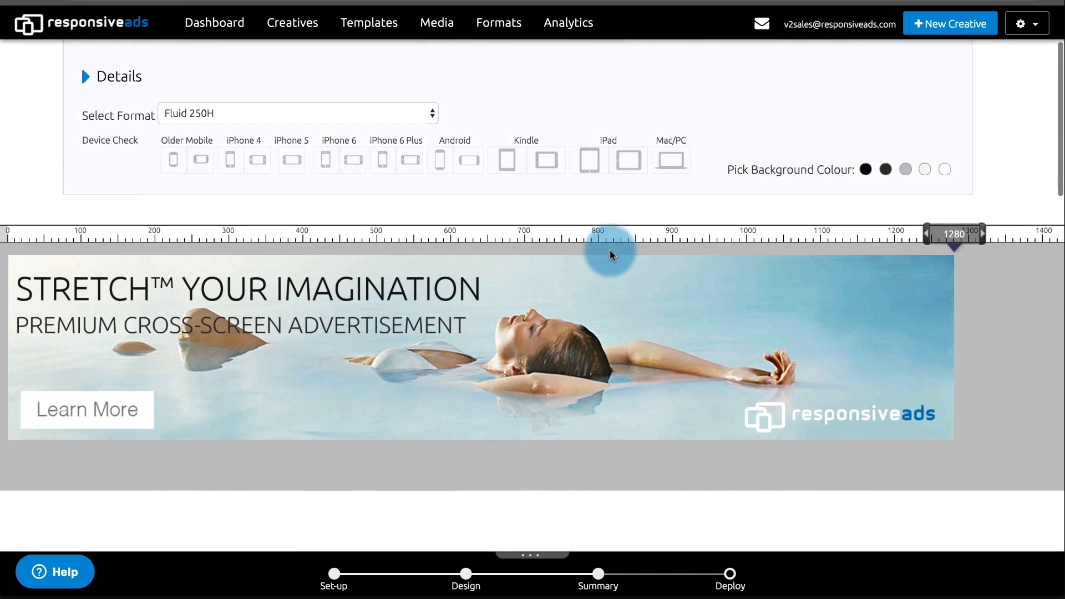
scroll(610, 254, up, 3)
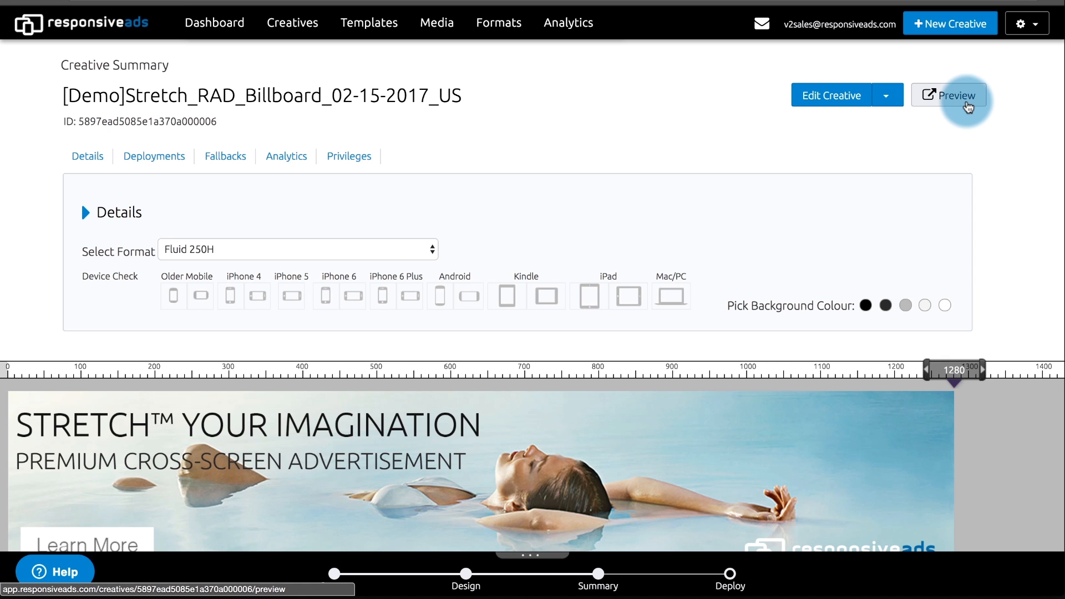
scroll(578, 216, down, 10)
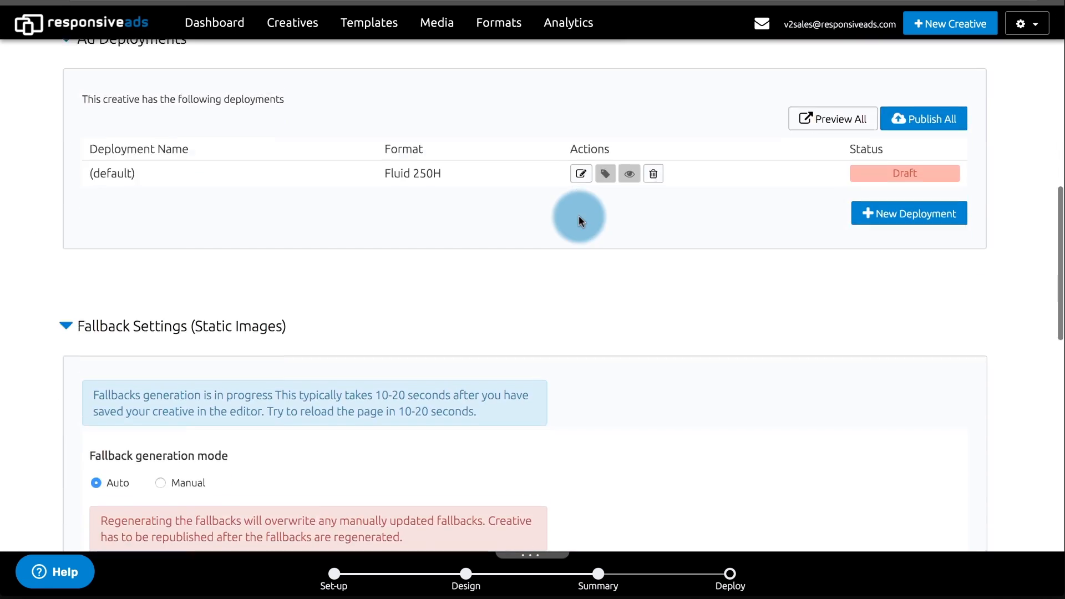
scroll(578, 217, down, 12)
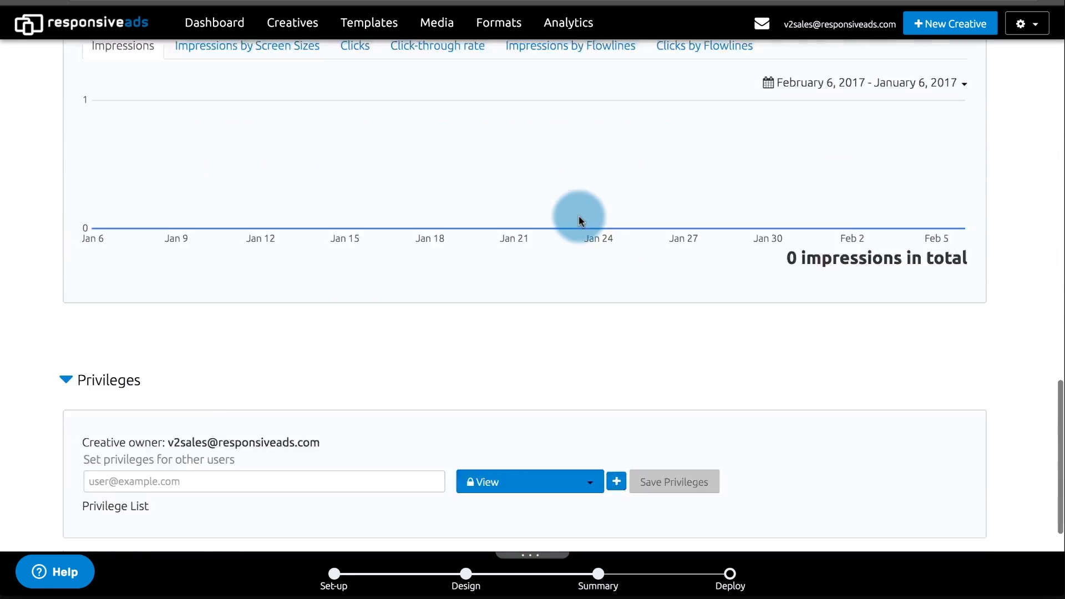
scroll(578, 220, down, 4)
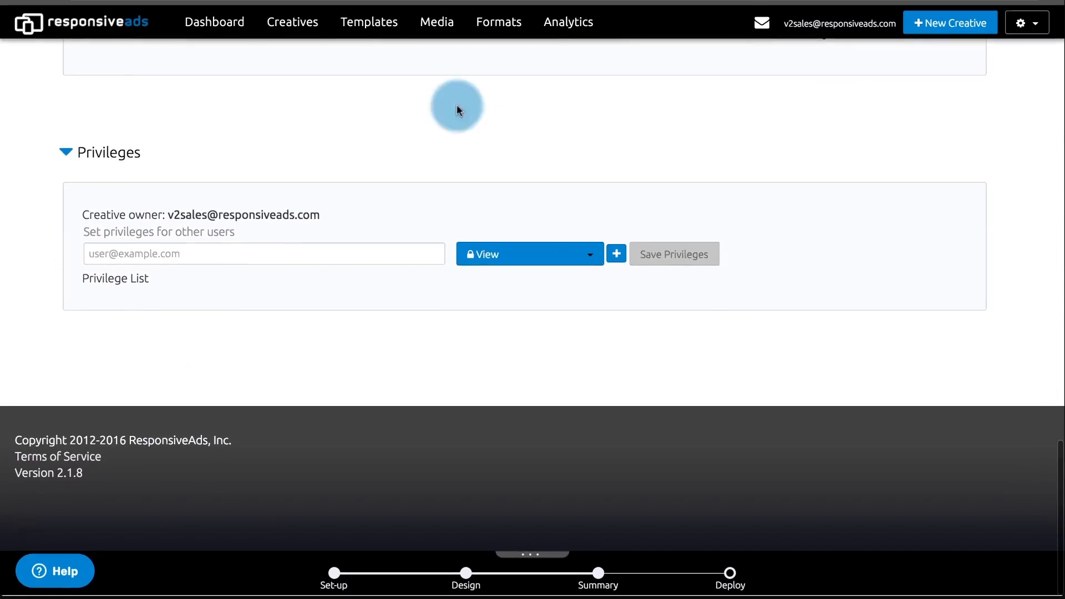
click(592, 261)
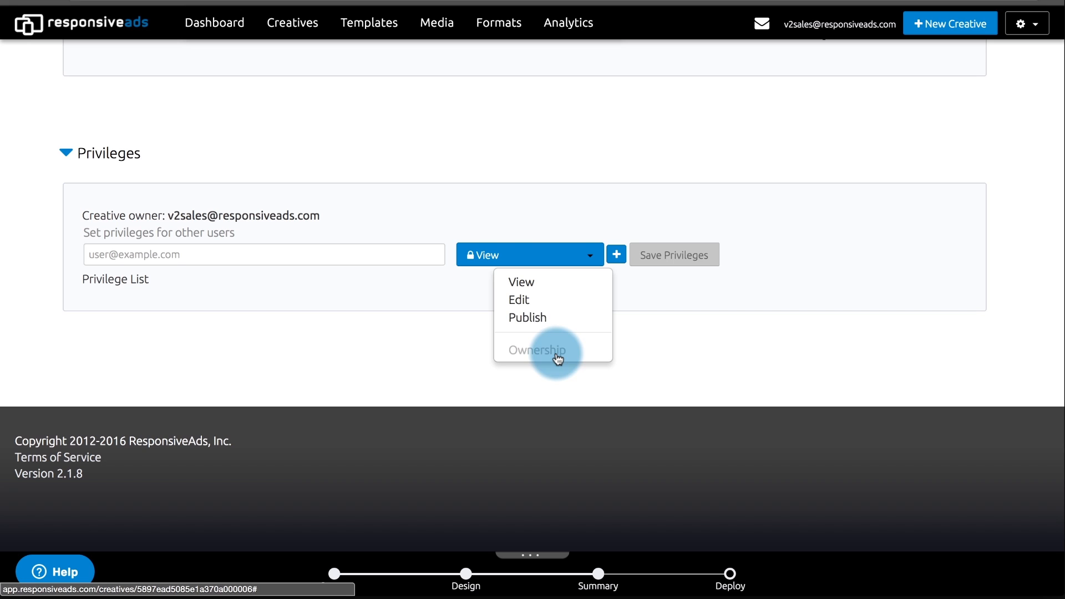